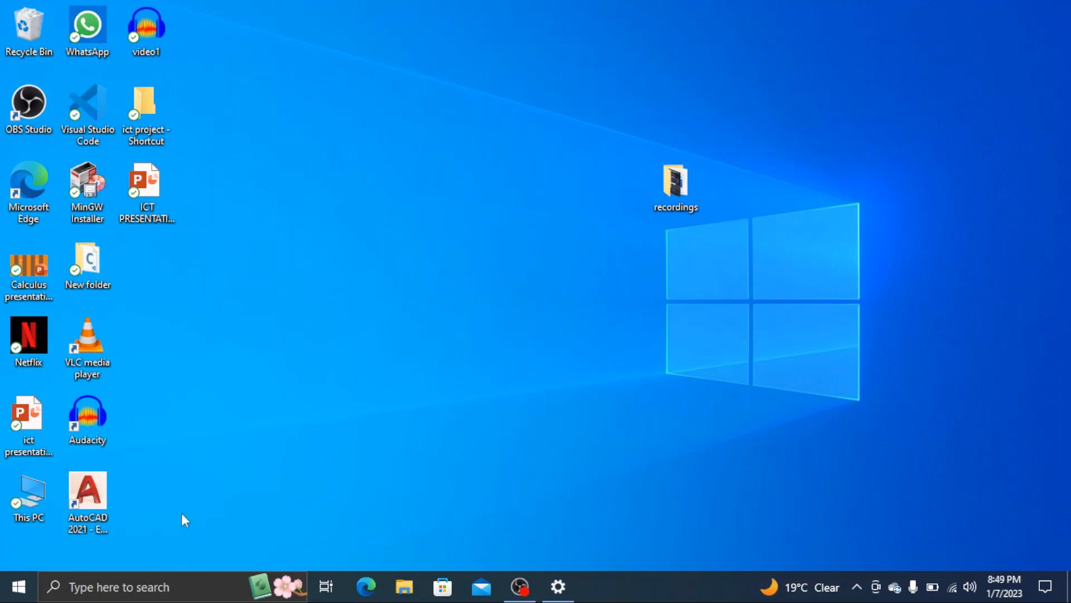
Search the web for getintopc in Microsoft Edge and open the site's All Software Categories page
double_click(29, 191)
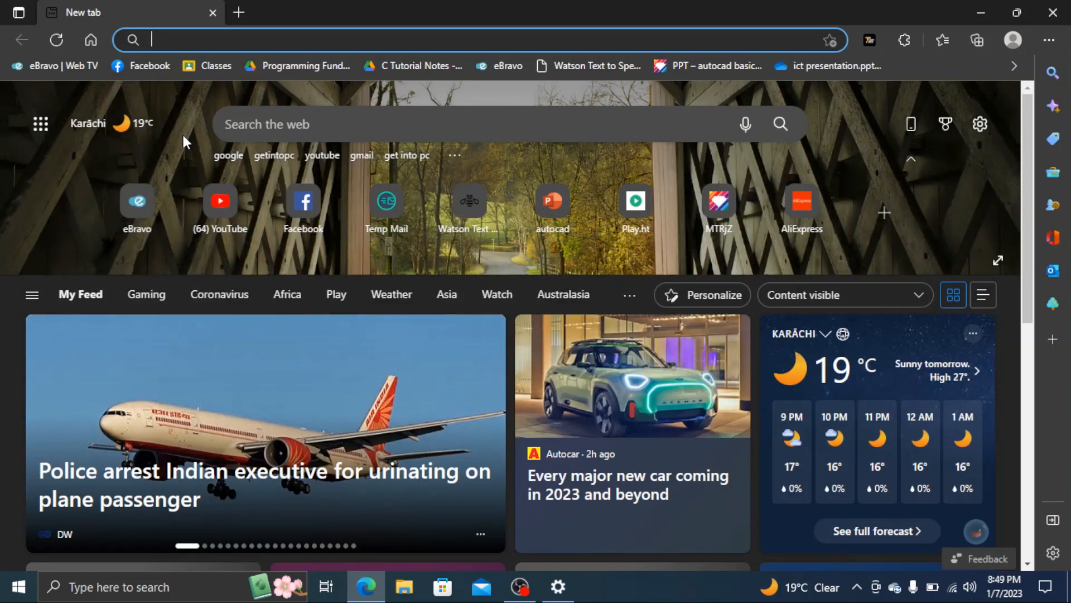
text(get)
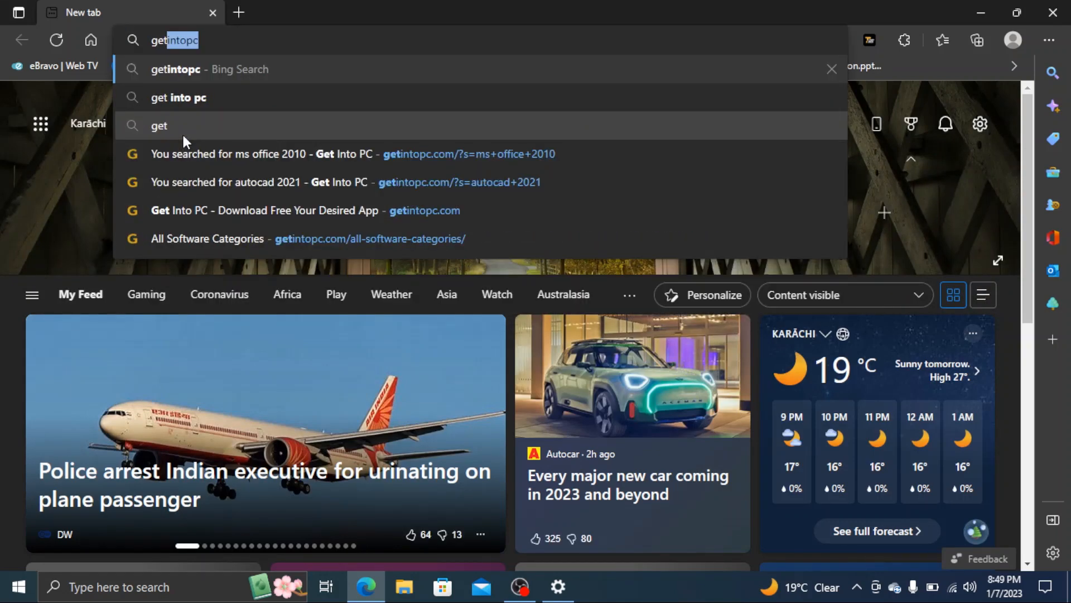
key(Return)
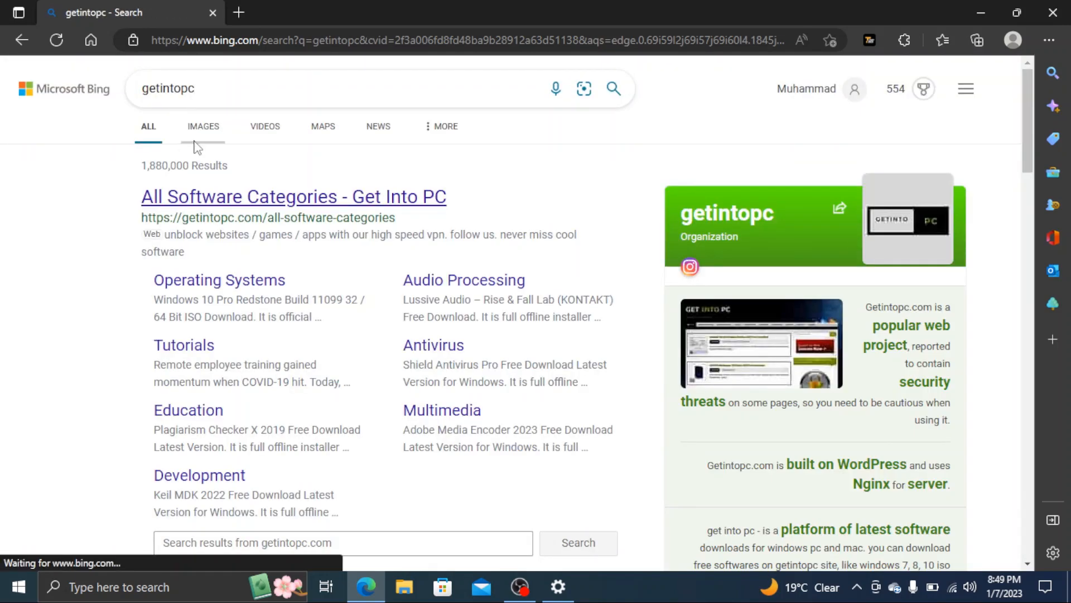
click(236, 201)
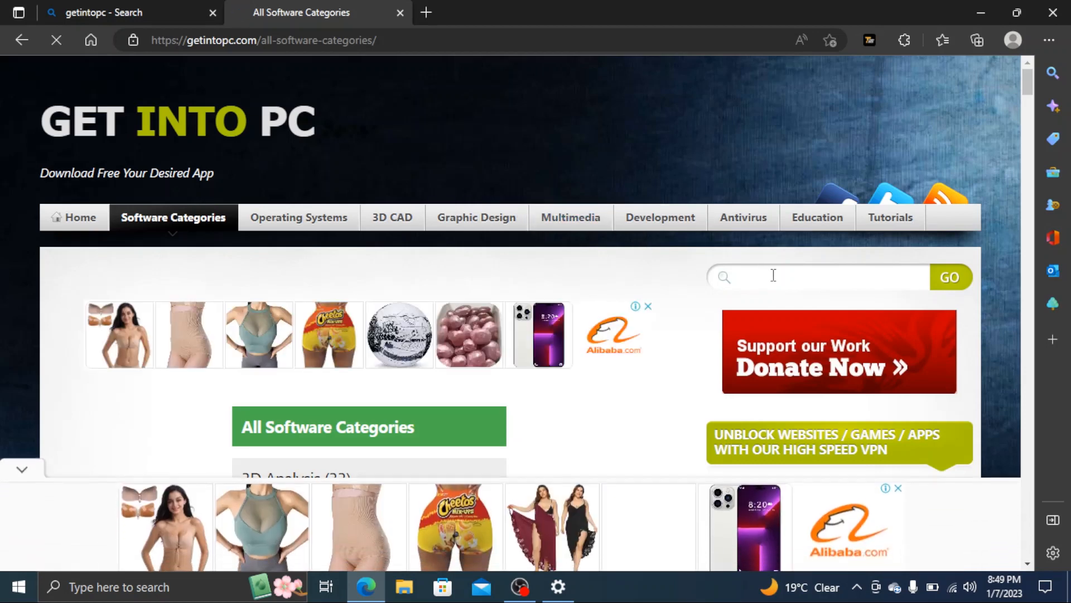
Search the Get Into PC website for autocad 2021
click(774, 275)
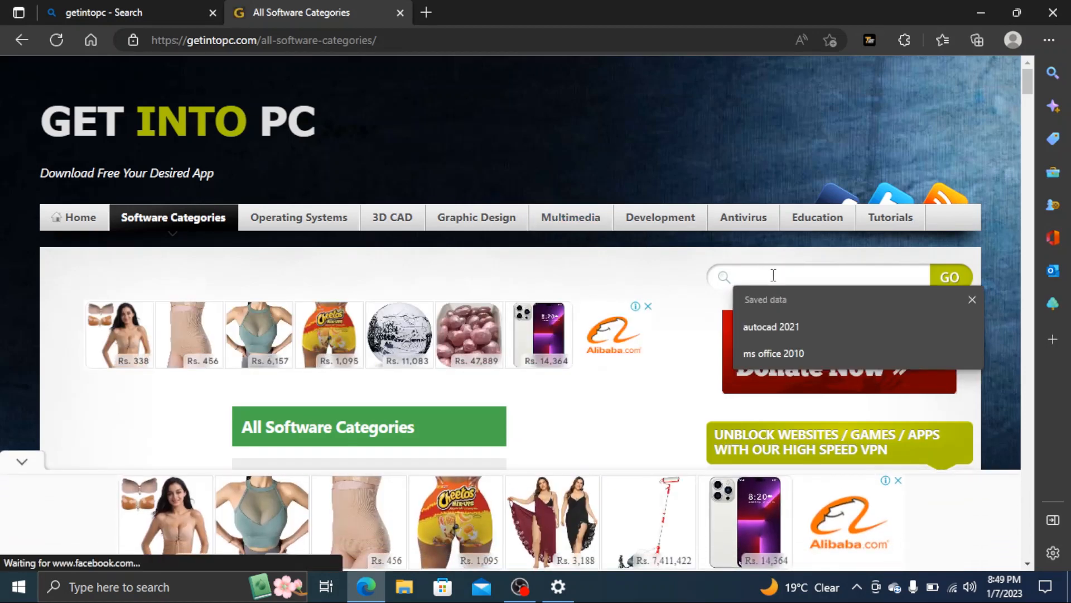
click(786, 329)
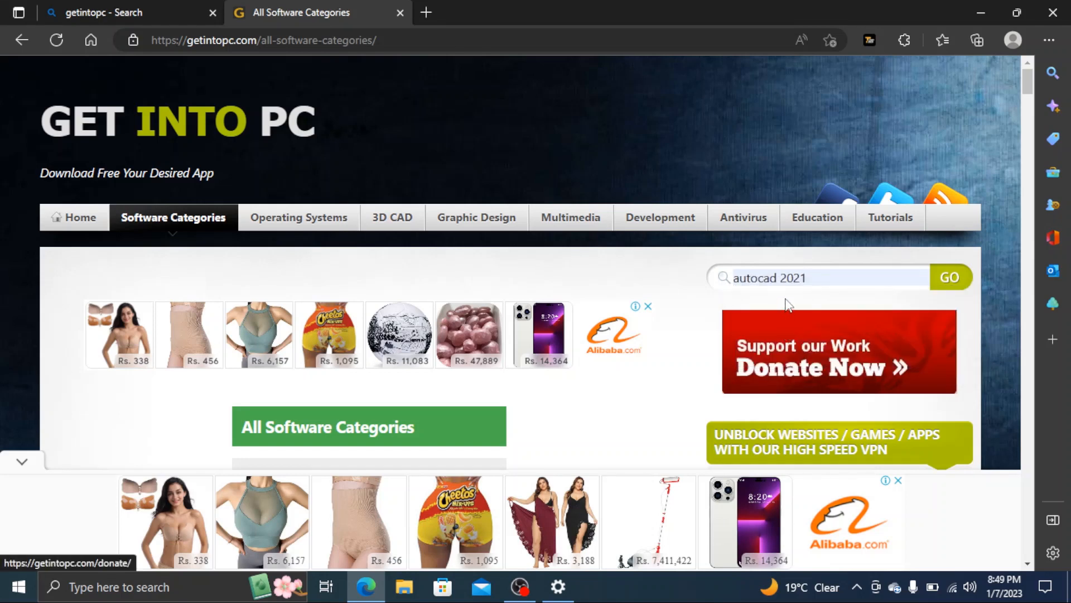
click(960, 279)
Open the Autodesk AutoCAD LT 2021 Free Download page and request the 64 Bit x64 v2021.1 download
scroll(453, 413, down, 4)
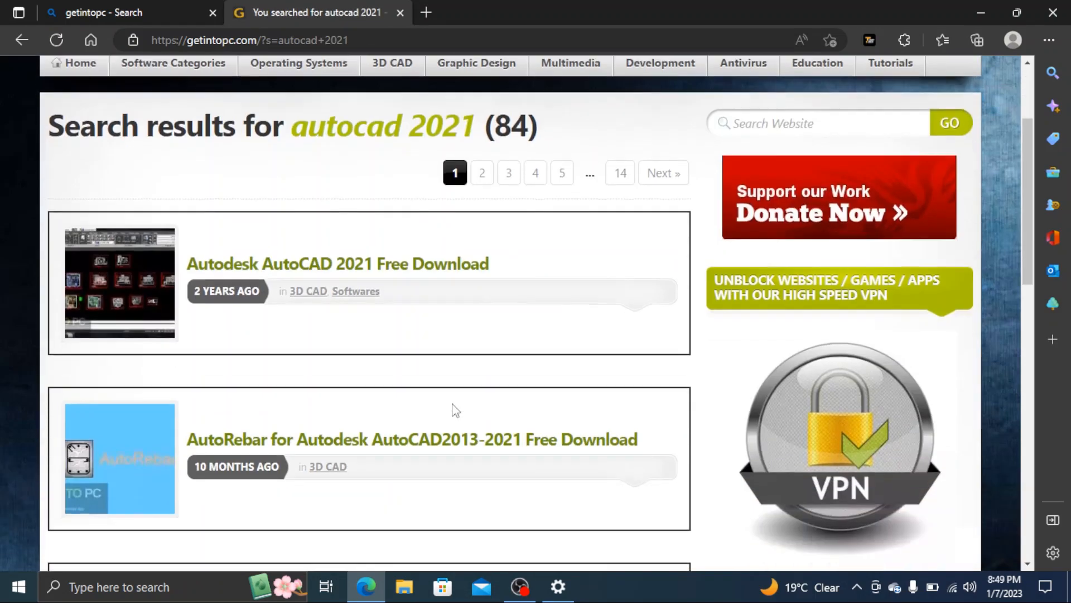
scroll(368, 437, down, 1)
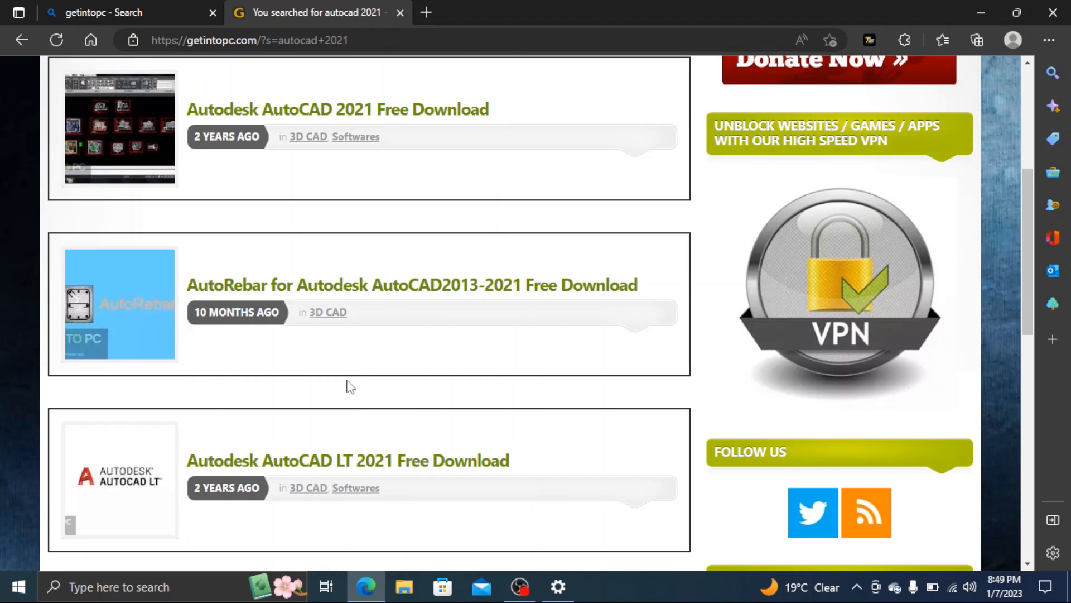
click(208, 459)
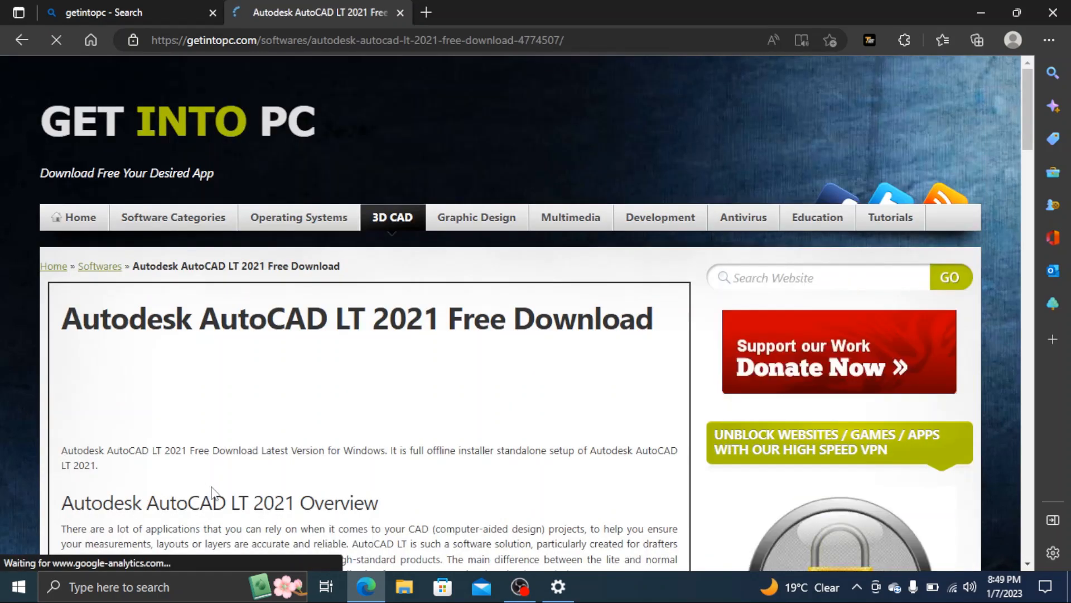
scroll(305, 327, down, 20)
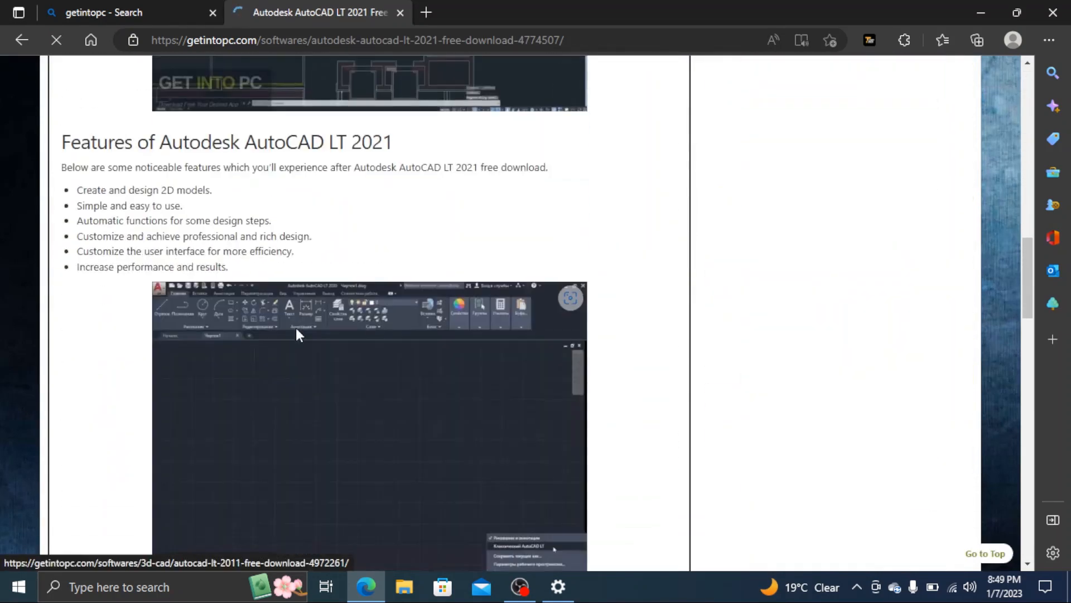
scroll(296, 330, down, 15)
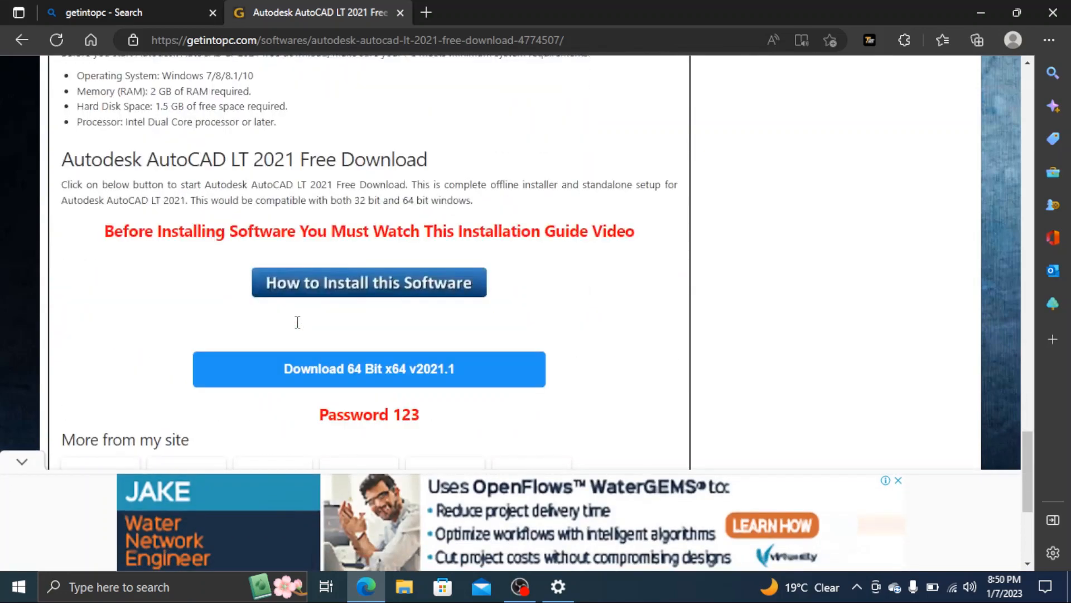
scroll(298, 326, up, 1)
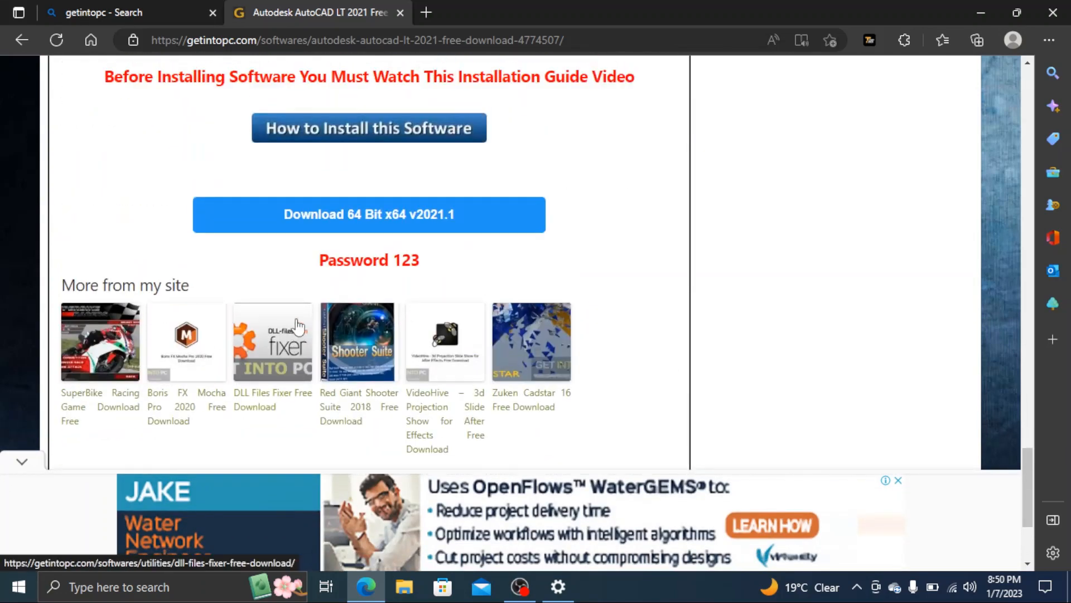
click(345, 216)
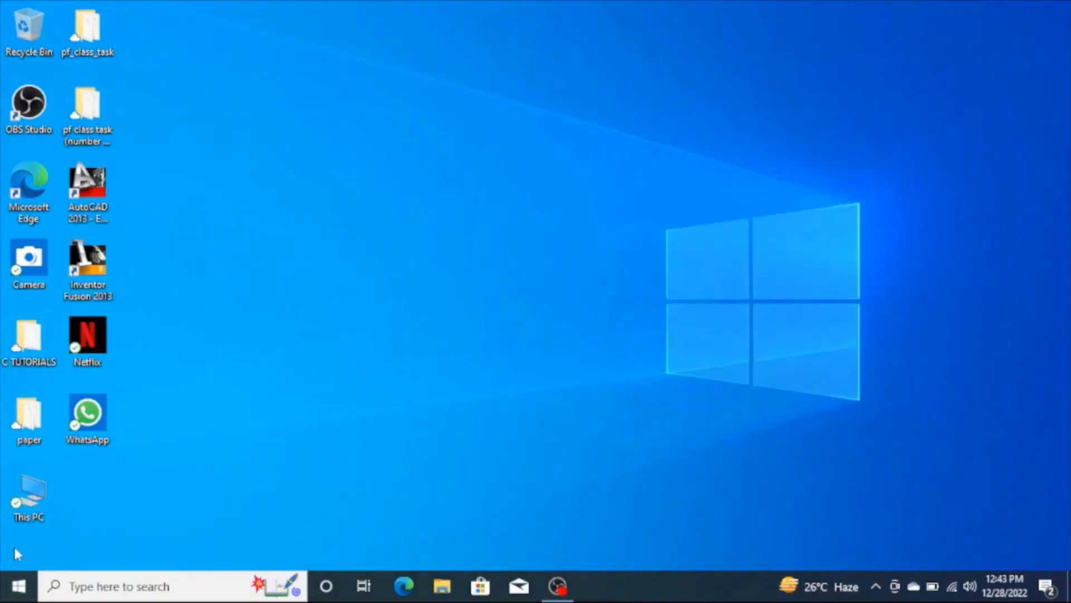
Open the Setup folder inside Autodesk AUTOCAD 2021 (x64) + Crack on Local Disk (D:)
double_click(28, 507)
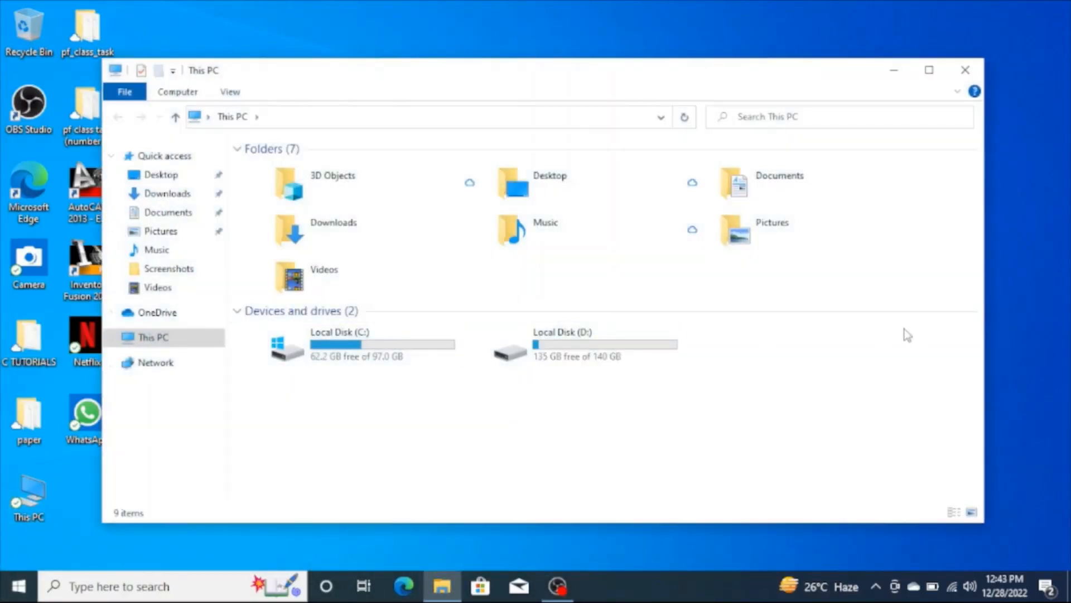
click(653, 342)
double_click(653, 343)
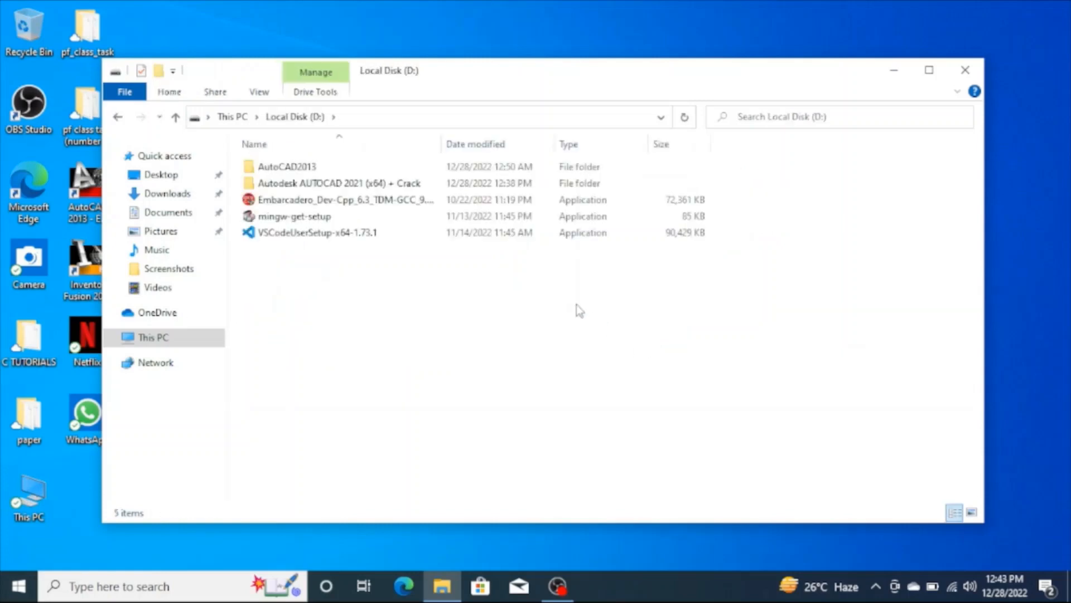
double_click(435, 188)
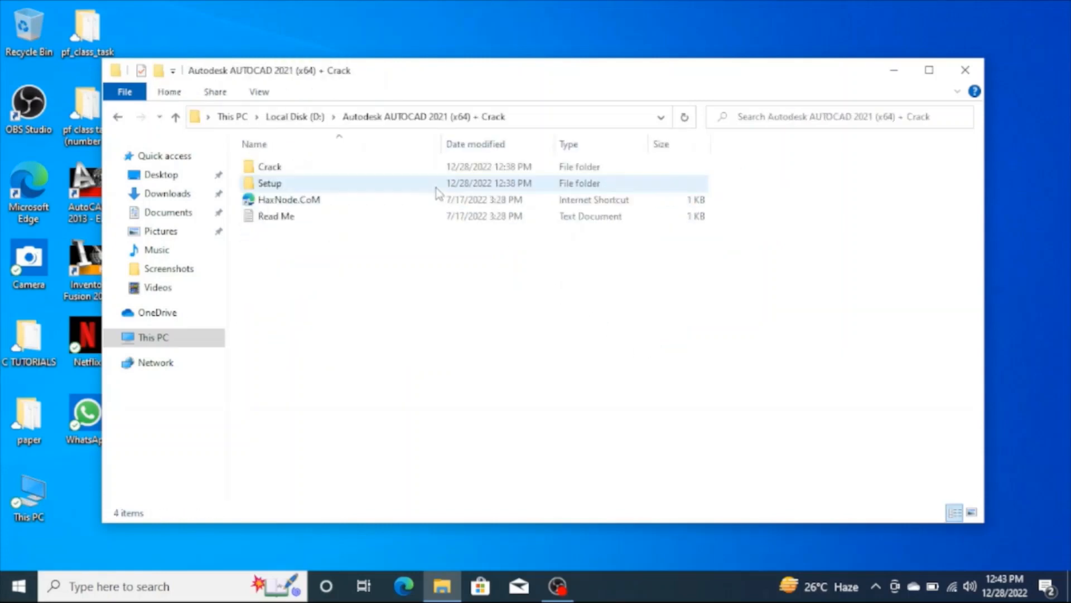
double_click(390, 185)
Run AutoCAD_2021_English_Win_64bit_dlm.sfx and extract its files to C:\Autodesk
click(390, 170)
right_click(390, 170)
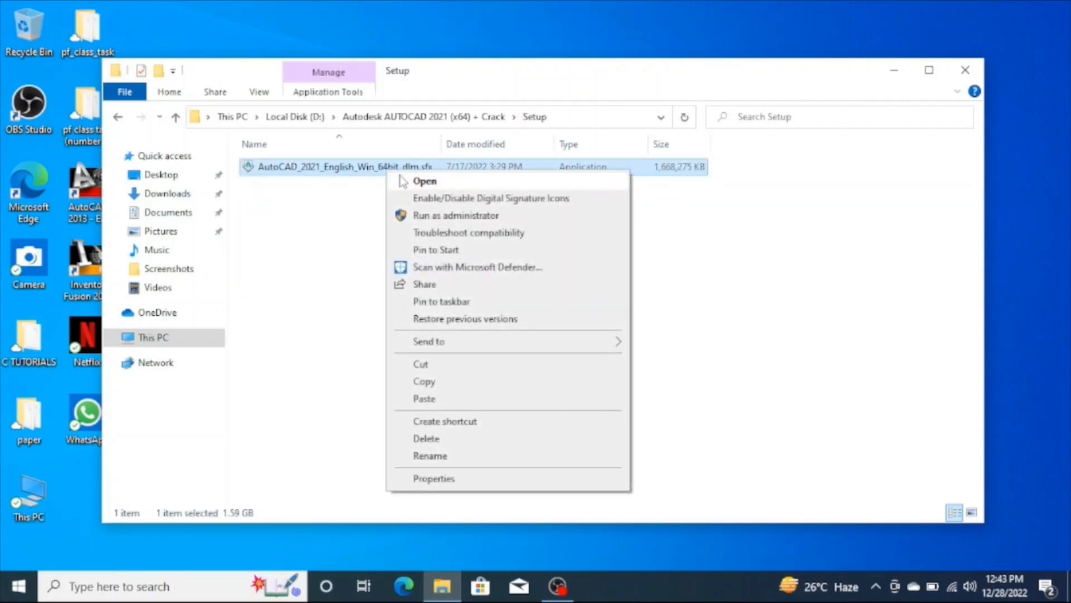
click(416, 179)
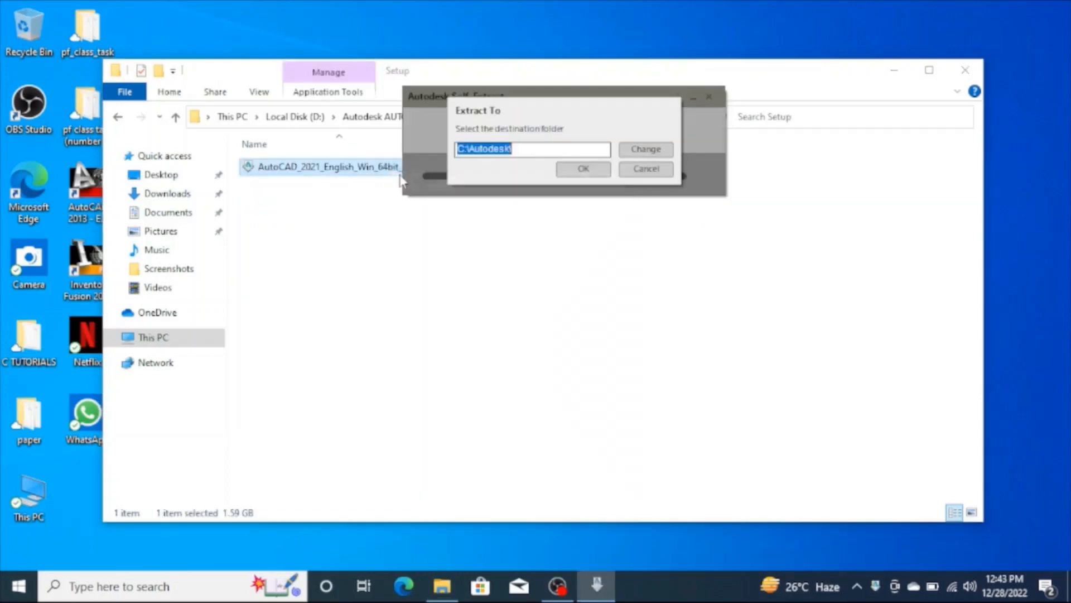
click(581, 169)
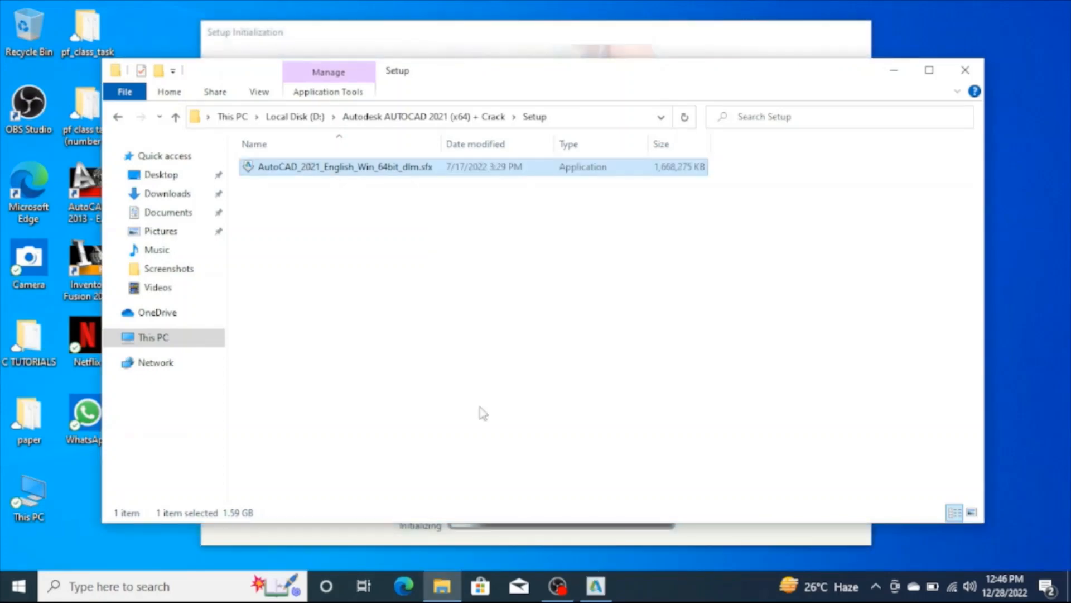
Accept the license agreement in the AutoCAD 2021 installer and install it to C:\Program Files\Autodesk\
click(893, 71)
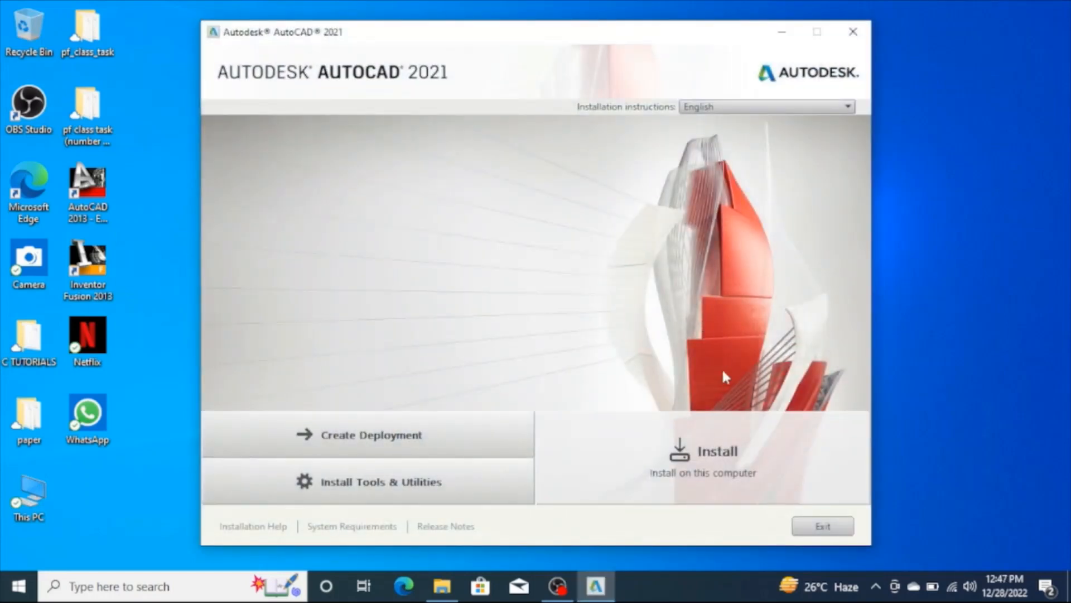
click(744, 445)
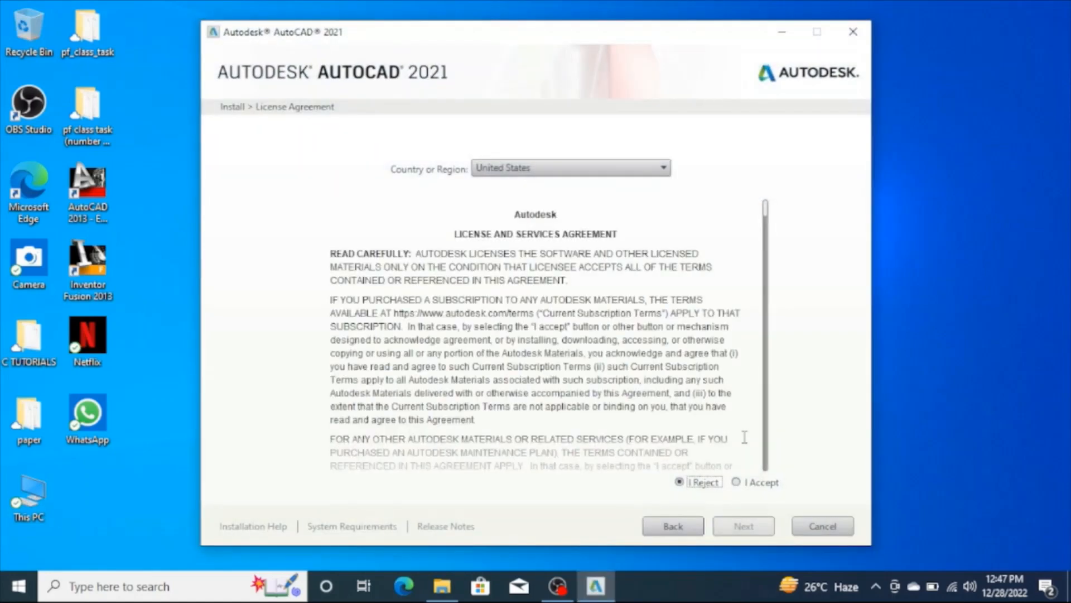
click(738, 482)
click(742, 526)
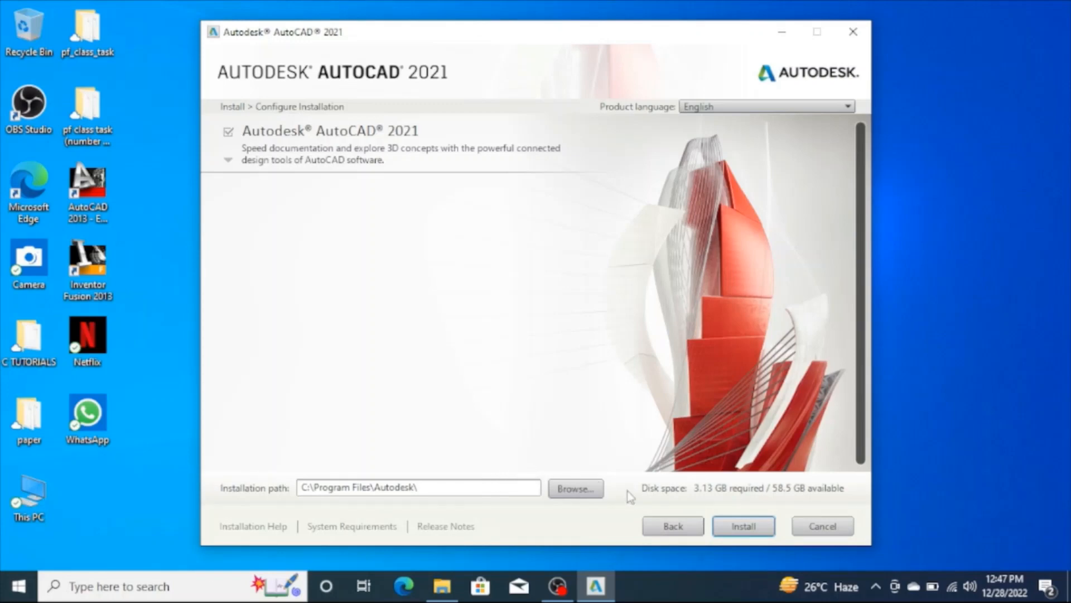
click(749, 526)
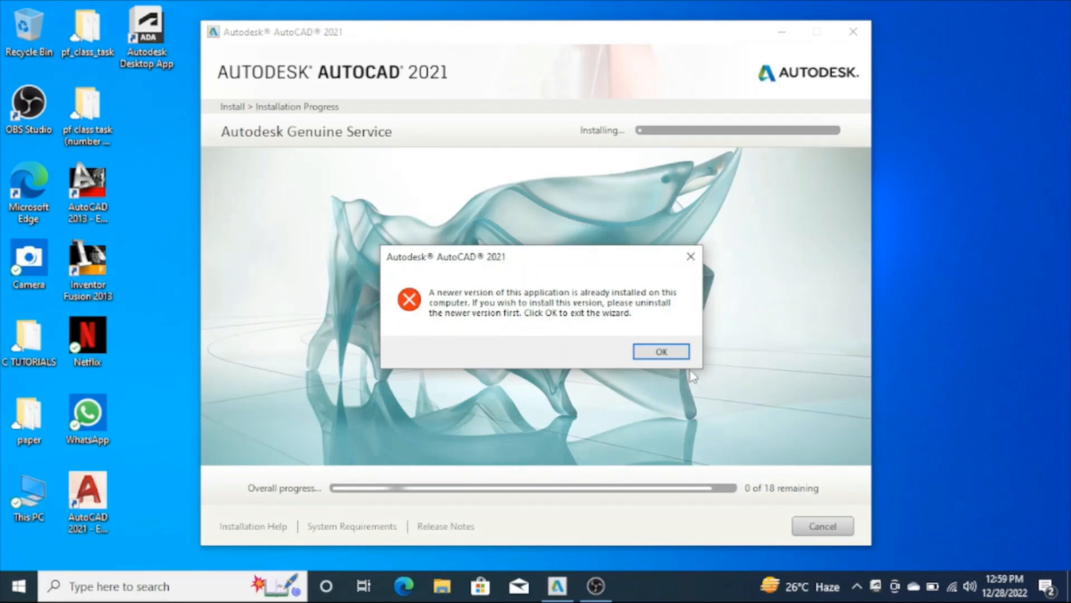
Dismiss the installer's newer-version error and close the AutoCAD 2021 setup window, refreshing the desktop
click(662, 353)
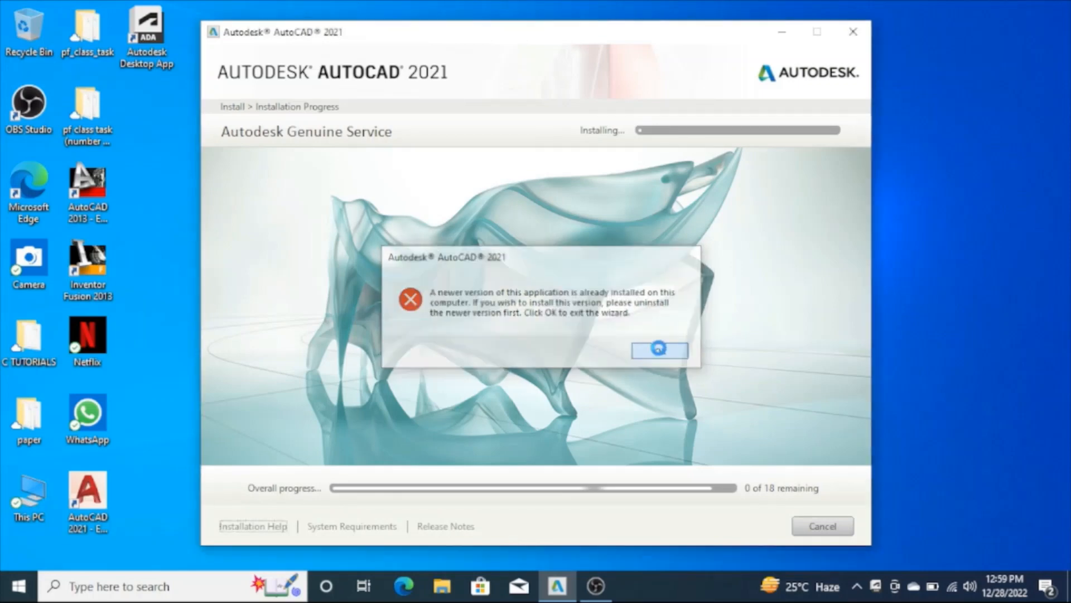
click(662, 352)
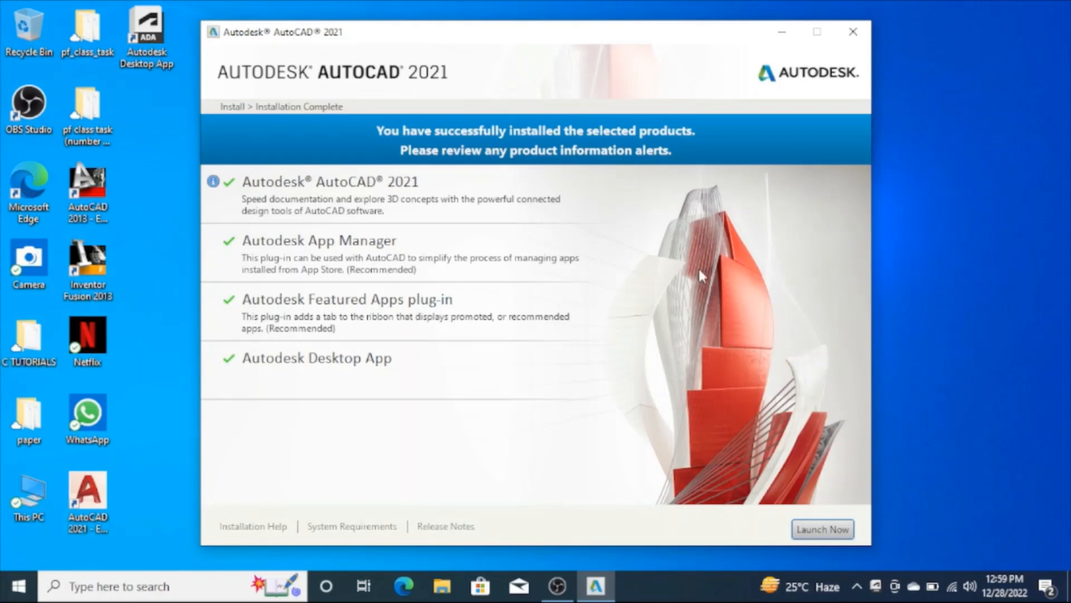
click(857, 34)
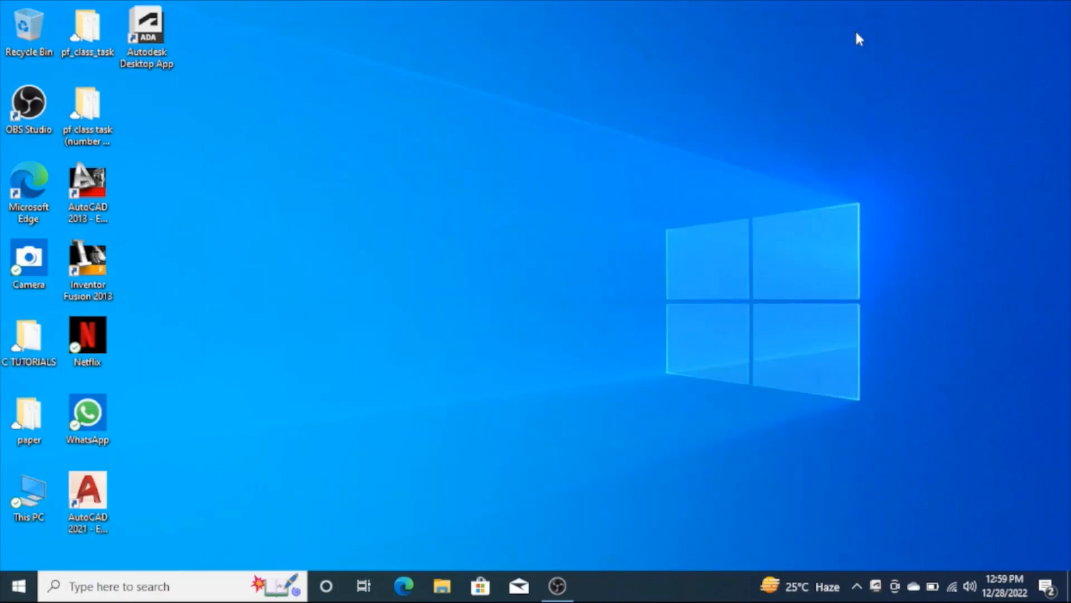
right_click(719, 114)
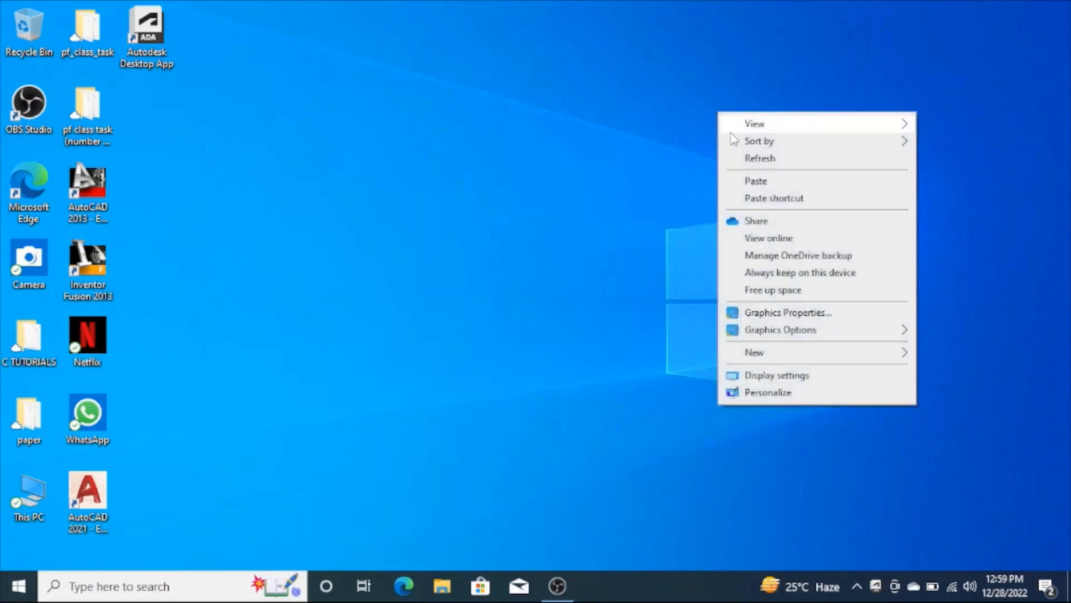
click(746, 161)
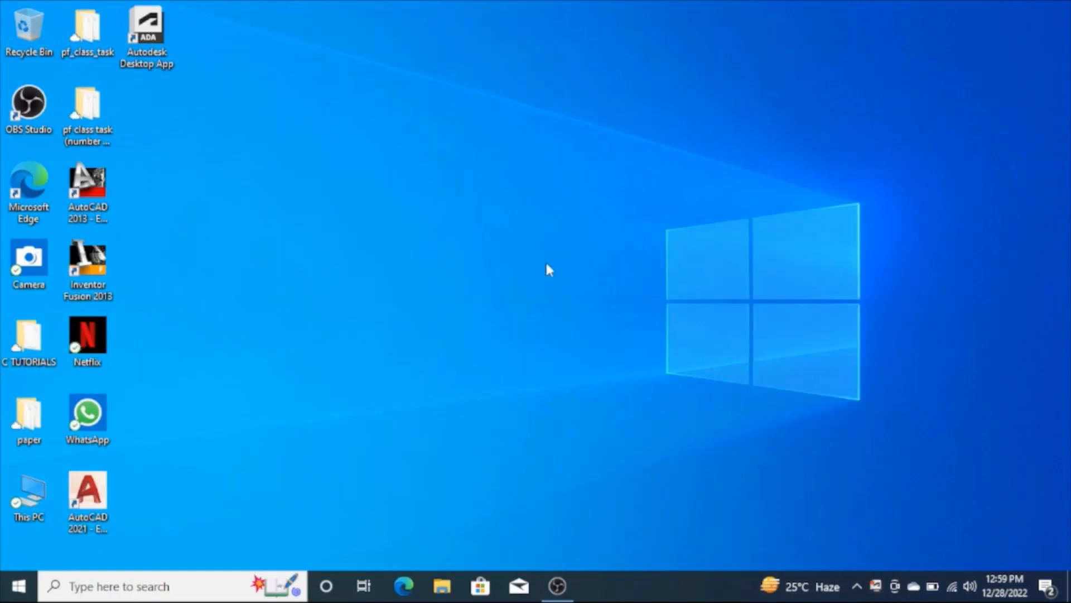
Open the Crack folder inside Autodesk AUTOCAD 2021 (x64) + Crack on Local Disk (D:)
double_click(35, 504)
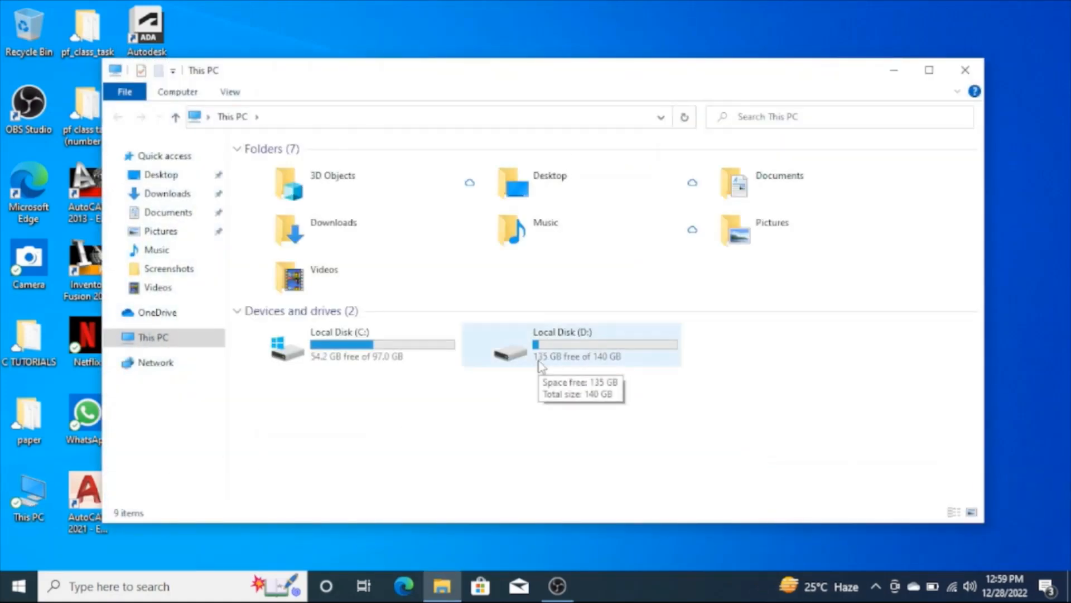
double_click(540, 365)
click(343, 189)
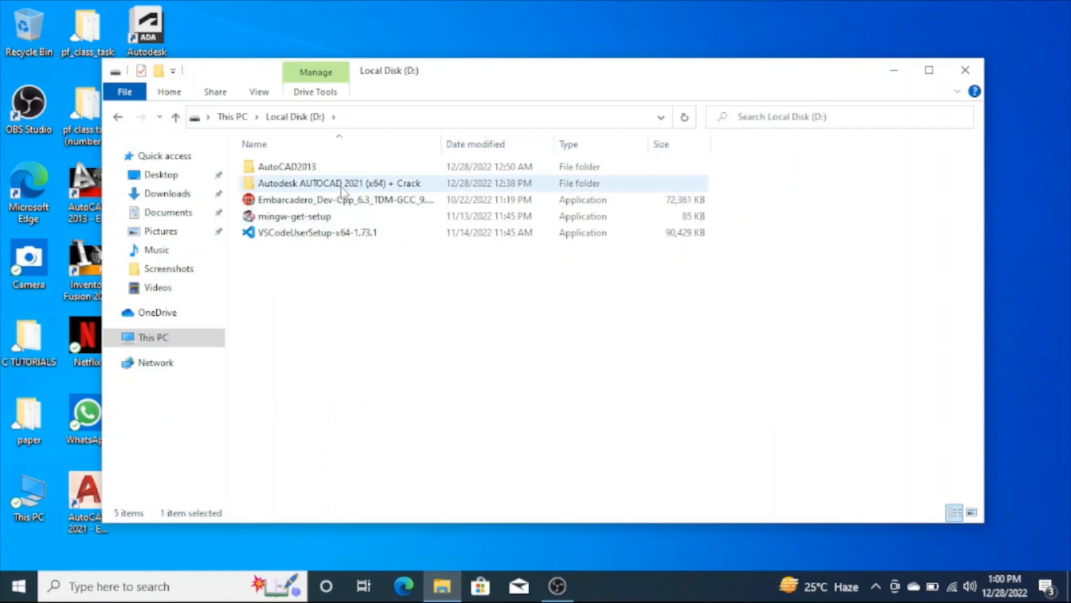
double_click(343, 188)
double_click(337, 166)
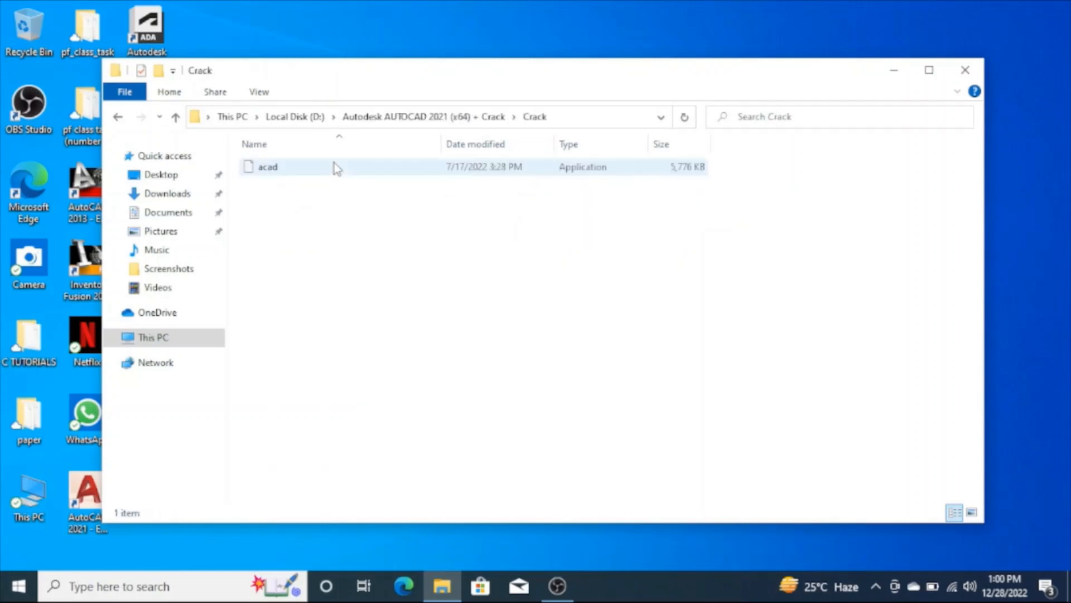
Copy the acad application file from the Crack folder and go back to This PC
click(337, 167)
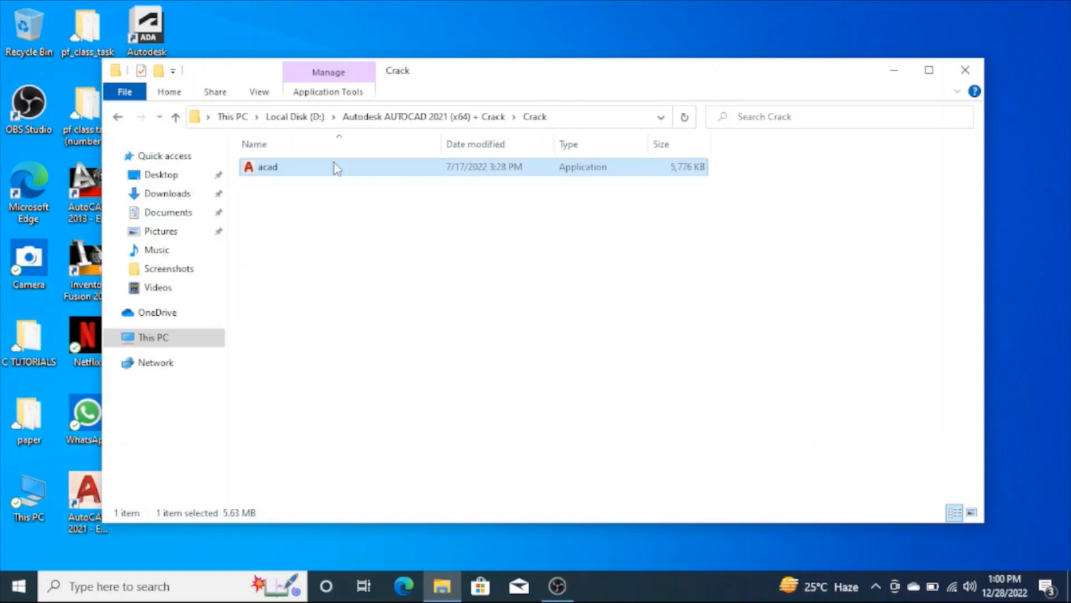
right_click(335, 163)
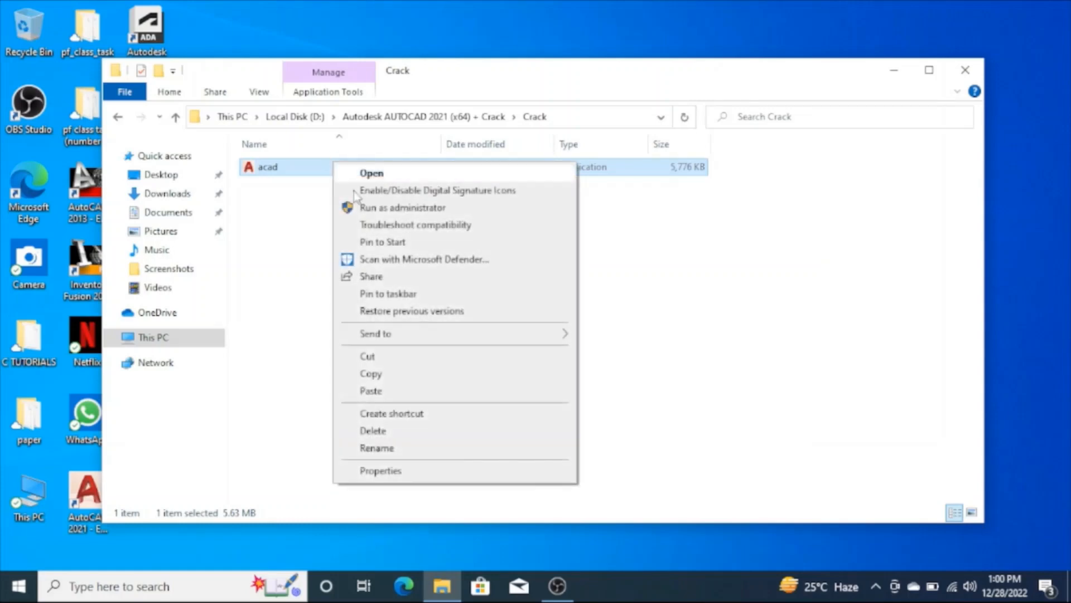
click(453, 382)
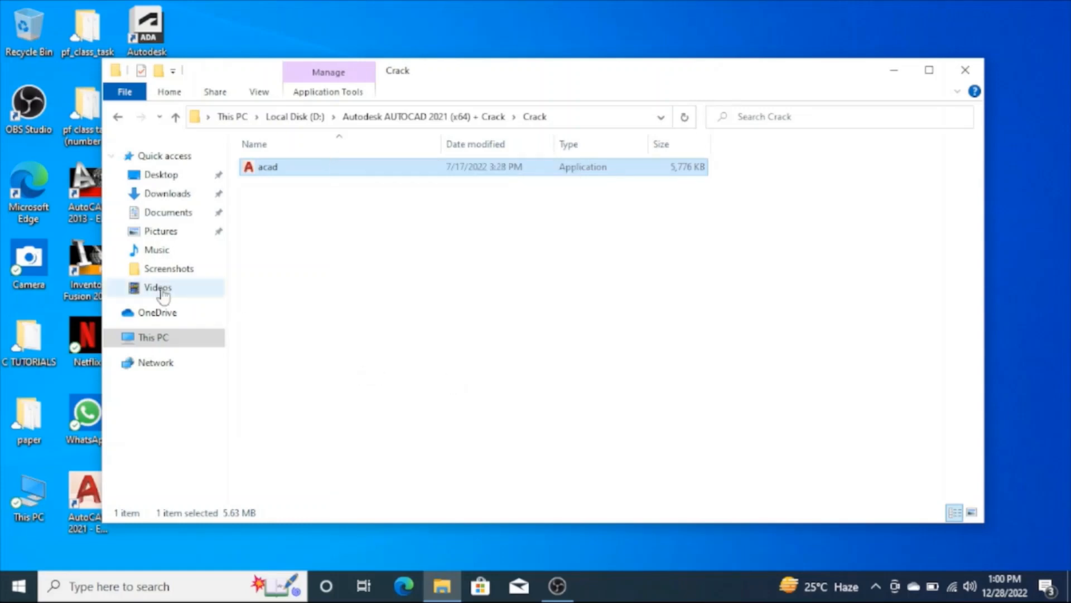
click(162, 344)
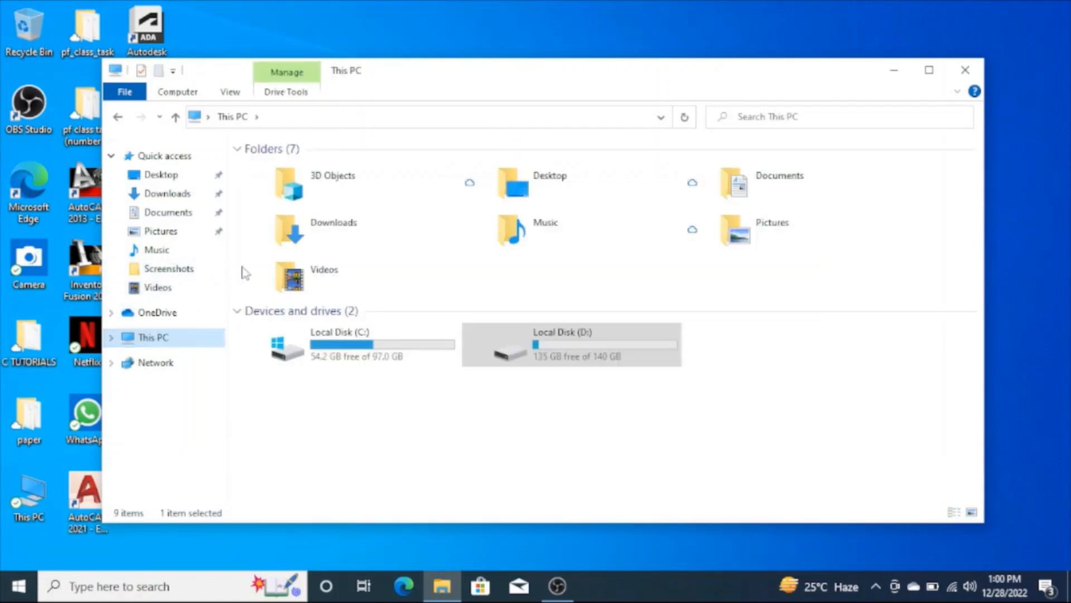
Open the AutoCAD 2021 installation folder at Local Disk (C:) > Program Files > Autodesk
click(318, 359)
double_click(318, 359)
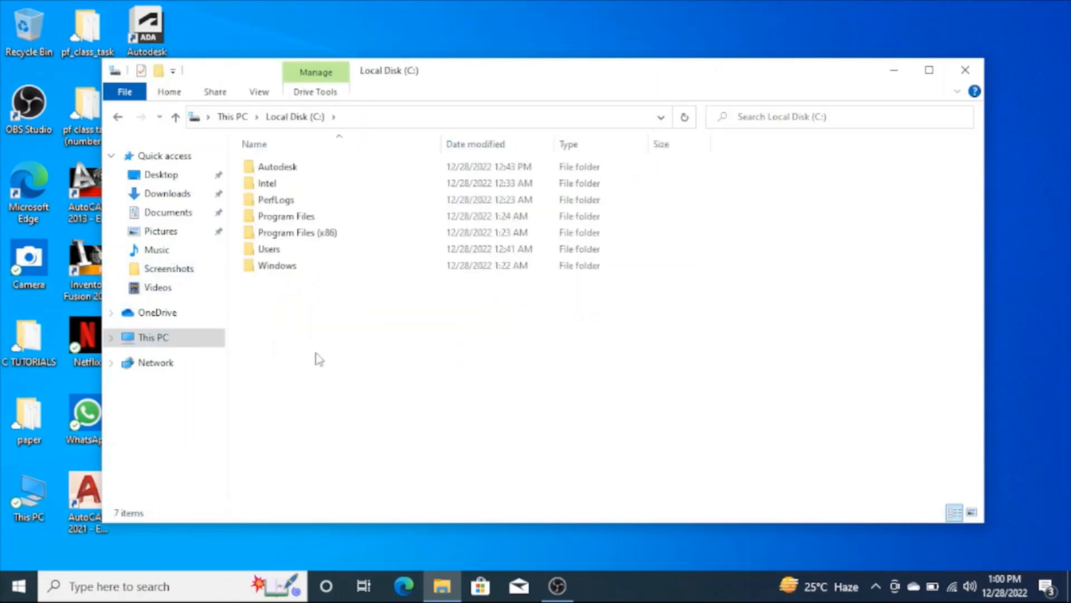
double_click(290, 216)
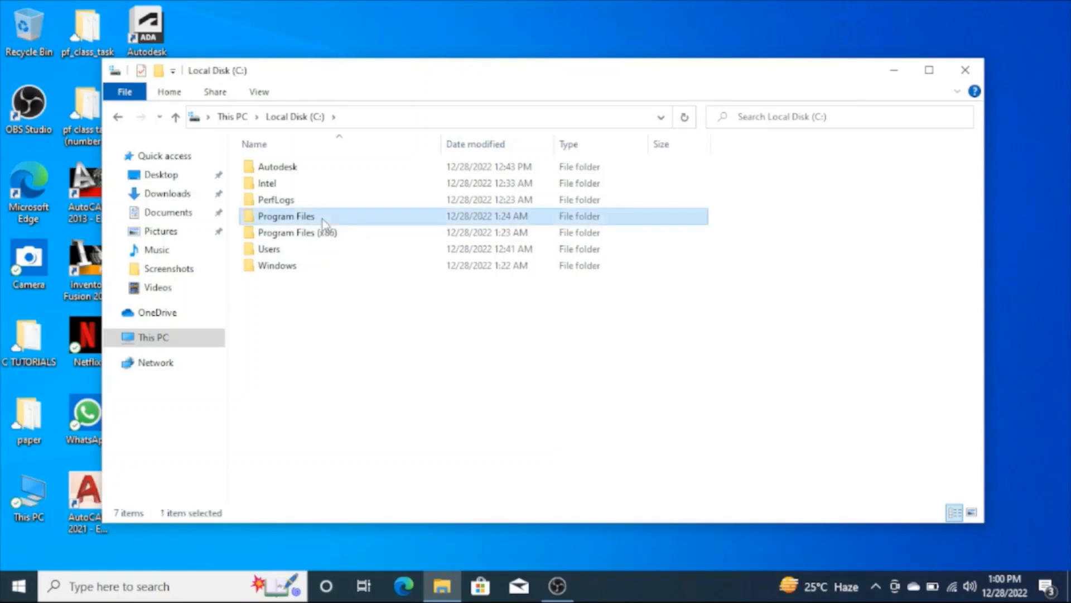
drag(323, 219, 325, 311)
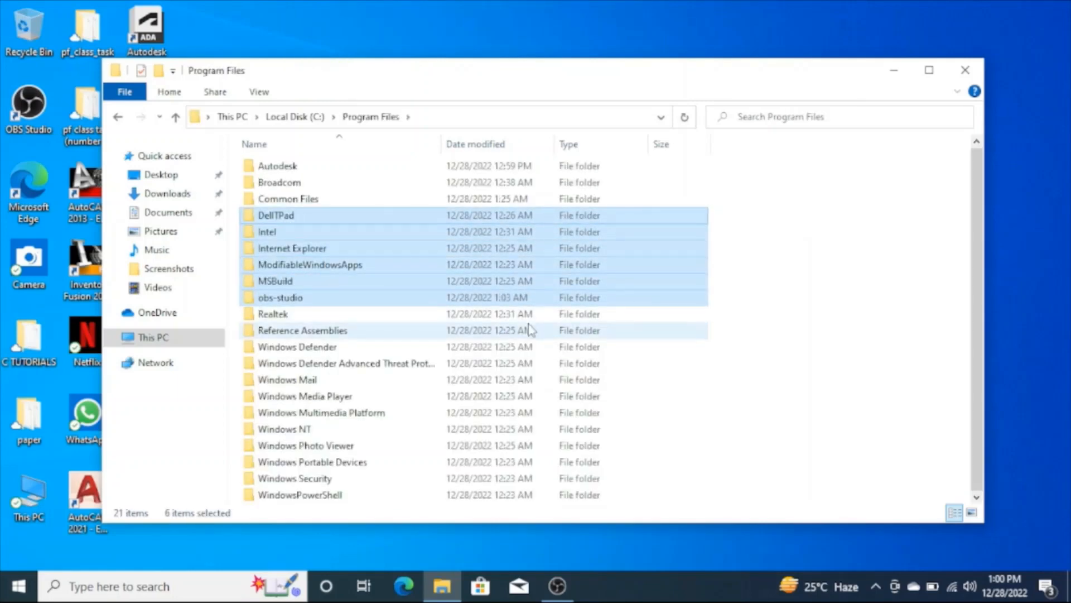
double_click(434, 166)
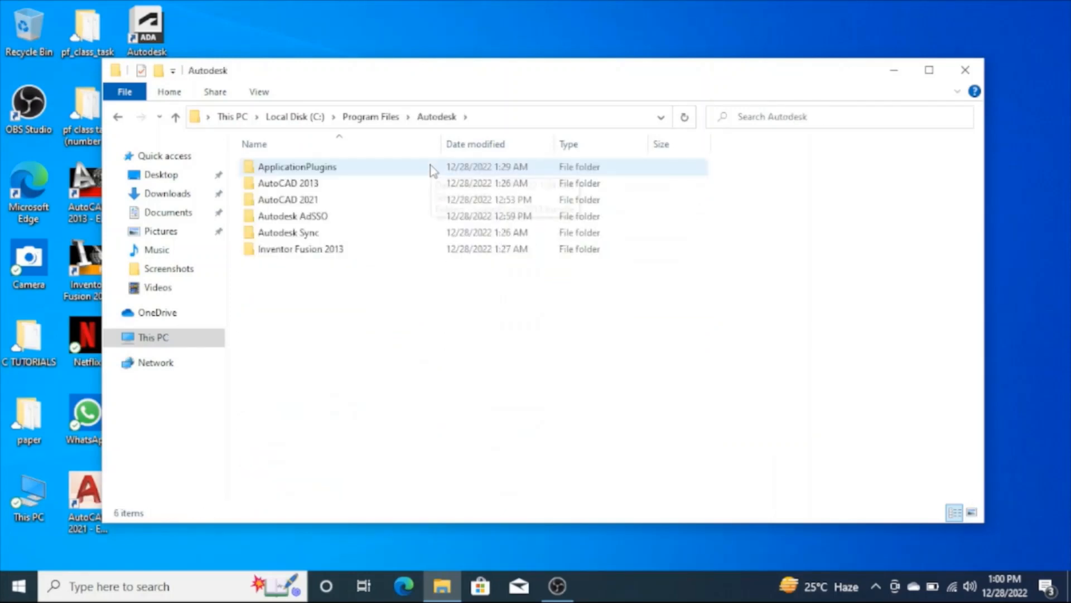
double_click(434, 200)
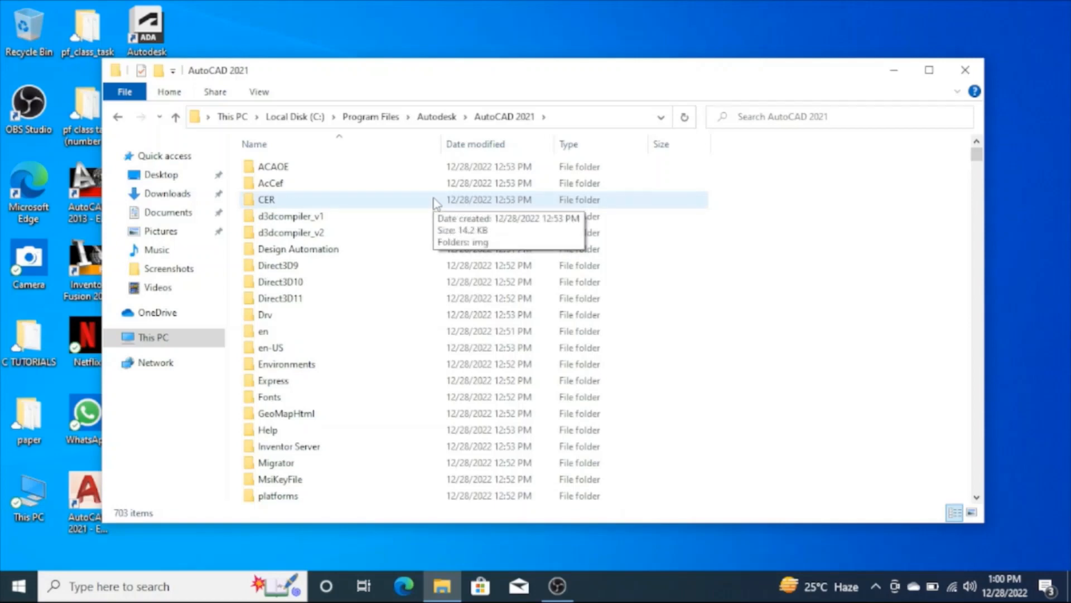
Paste the copied acad file into the AutoCAD 2021 folder, replacing the existing acad.exe with administrator permission, and close the folder window
scroll(436, 202, down, 7)
scroll(437, 203, up, 2)
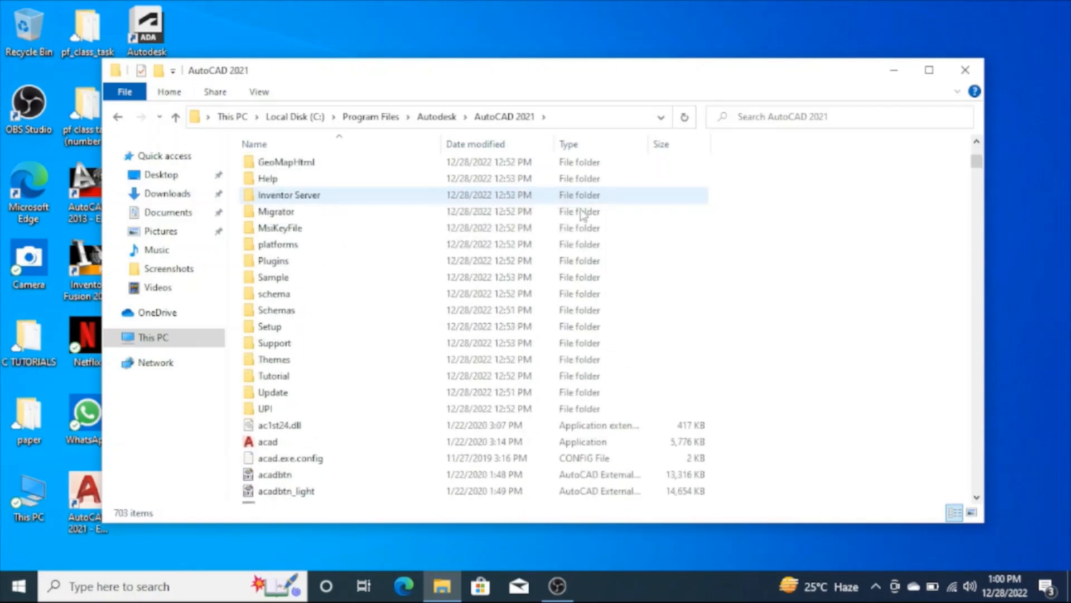
right_click(792, 250)
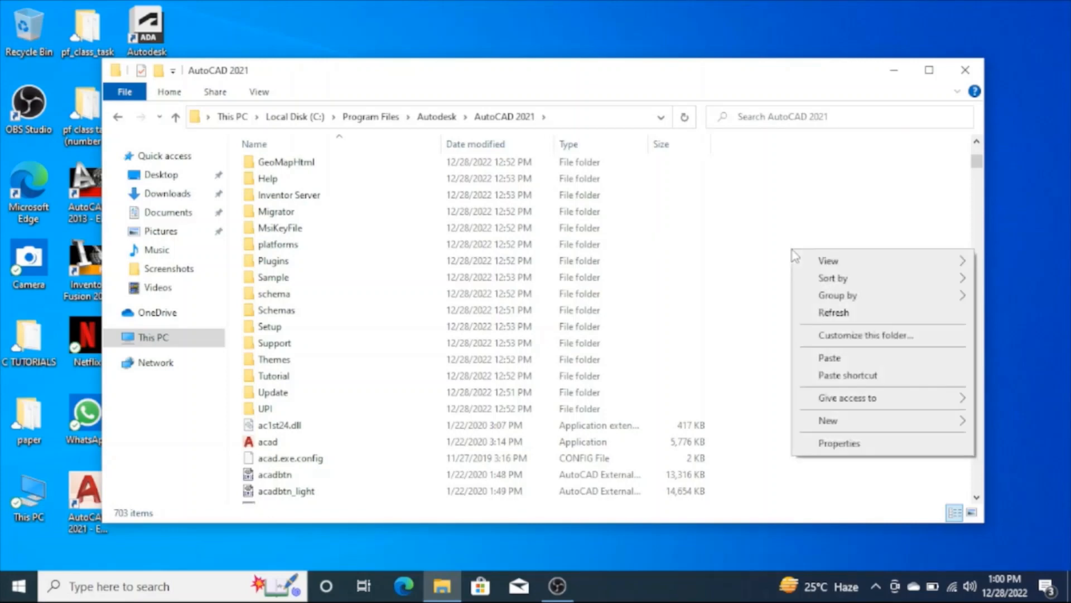
click(831, 358)
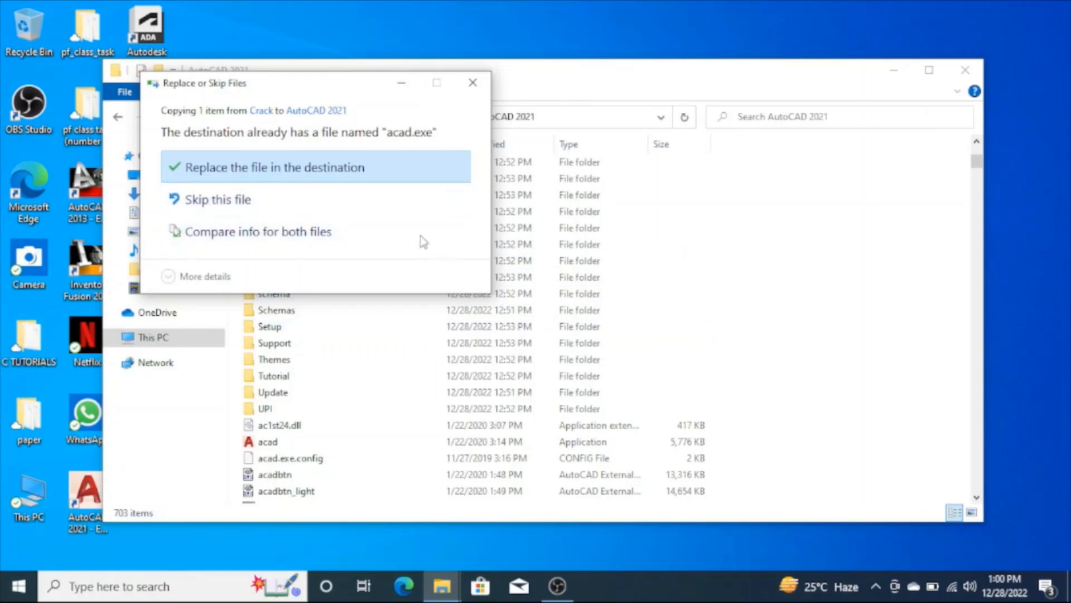
click(355, 168)
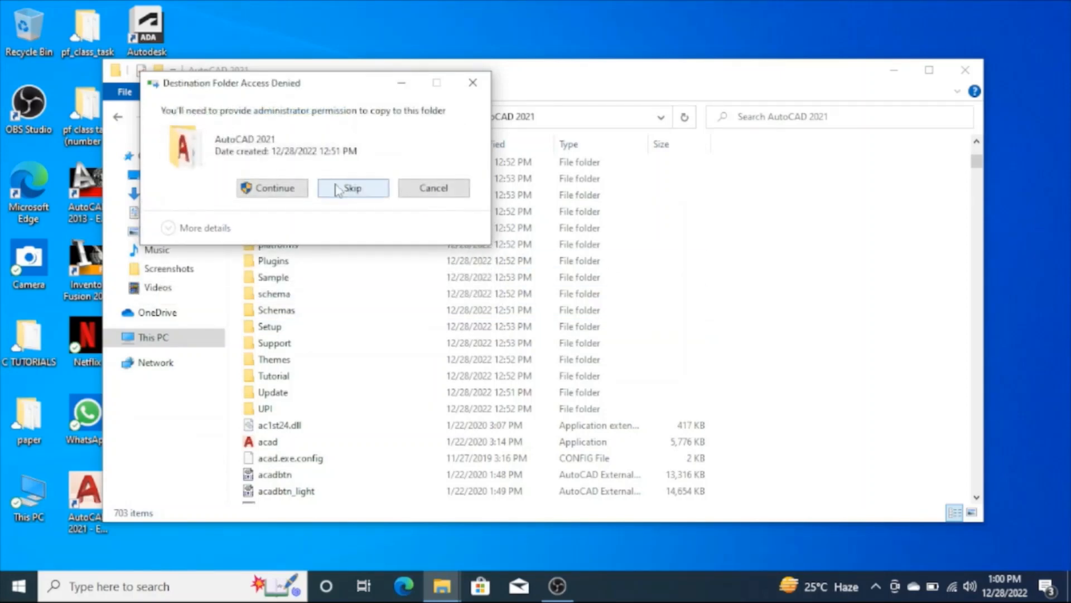
click(275, 188)
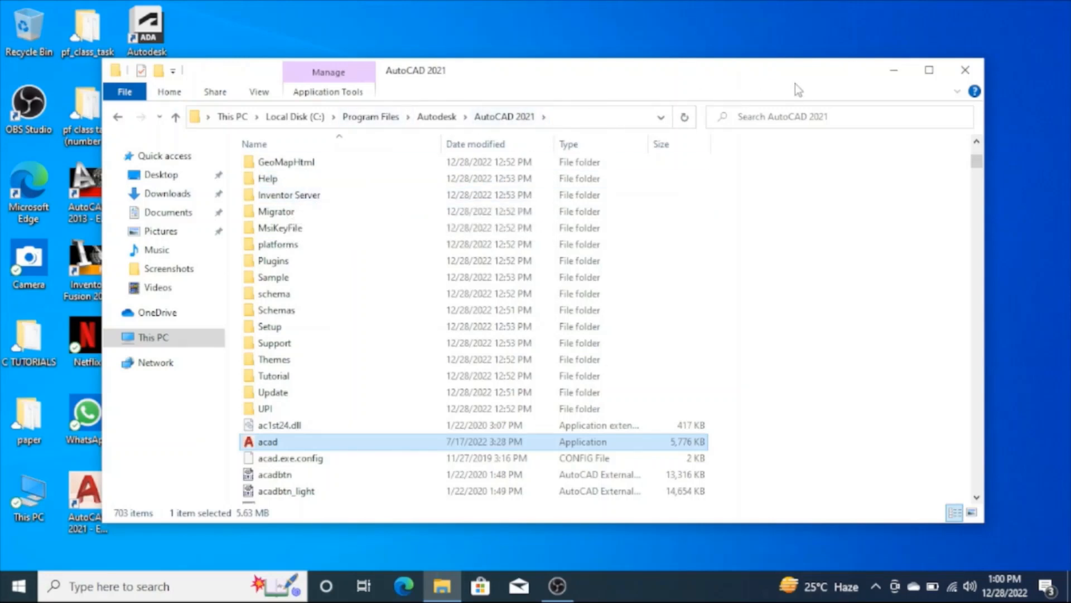
click(973, 72)
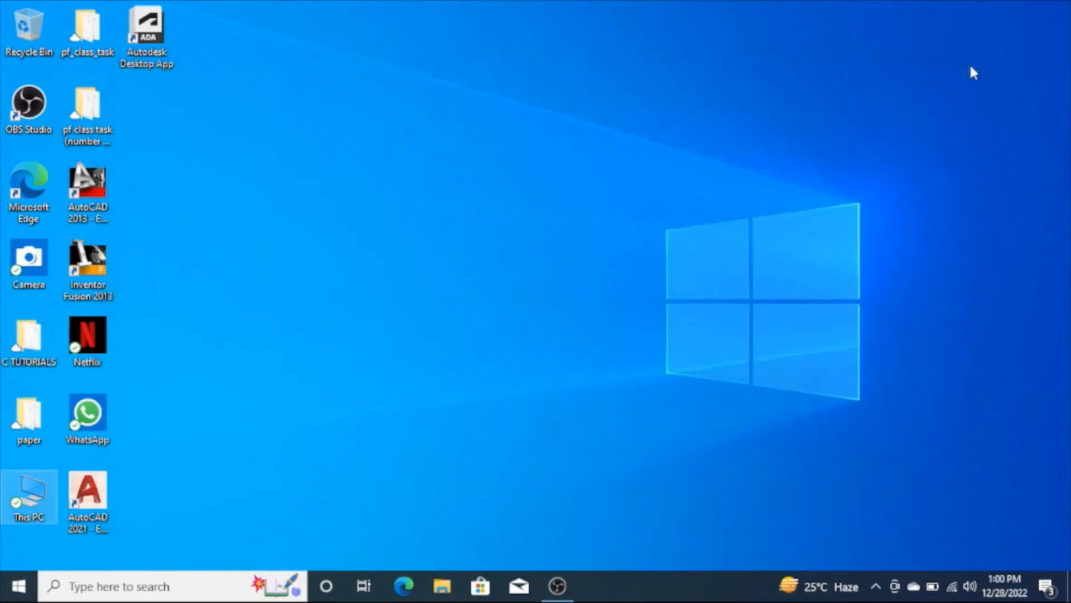
Launch AutoCAD 2021, migrate the preselected custom settings from AutoCAD 2013 - English, and choose to view the migration log
double_click(84, 505)
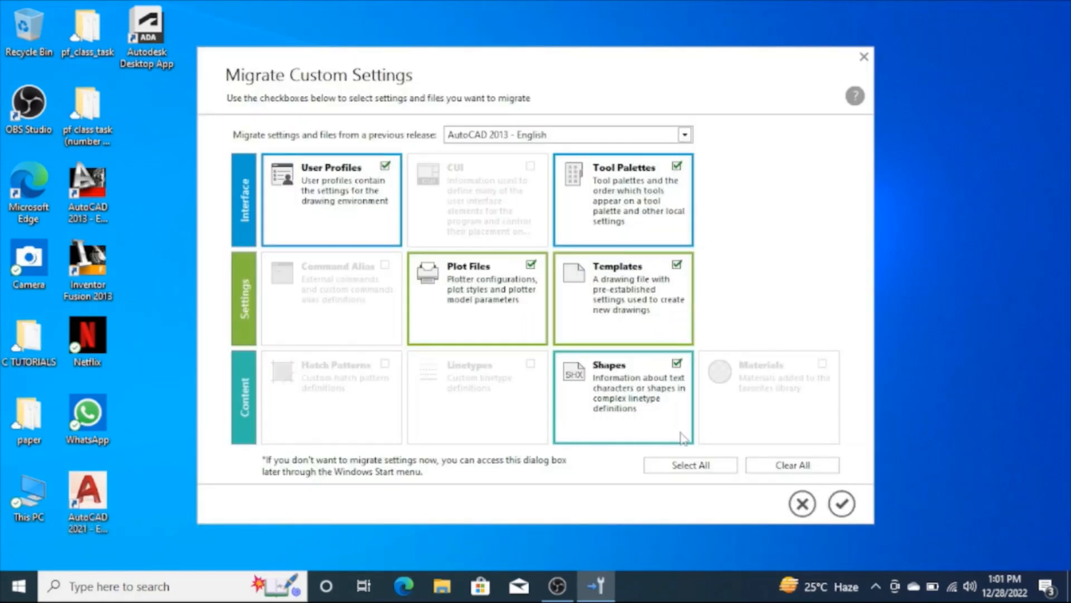
click(840, 508)
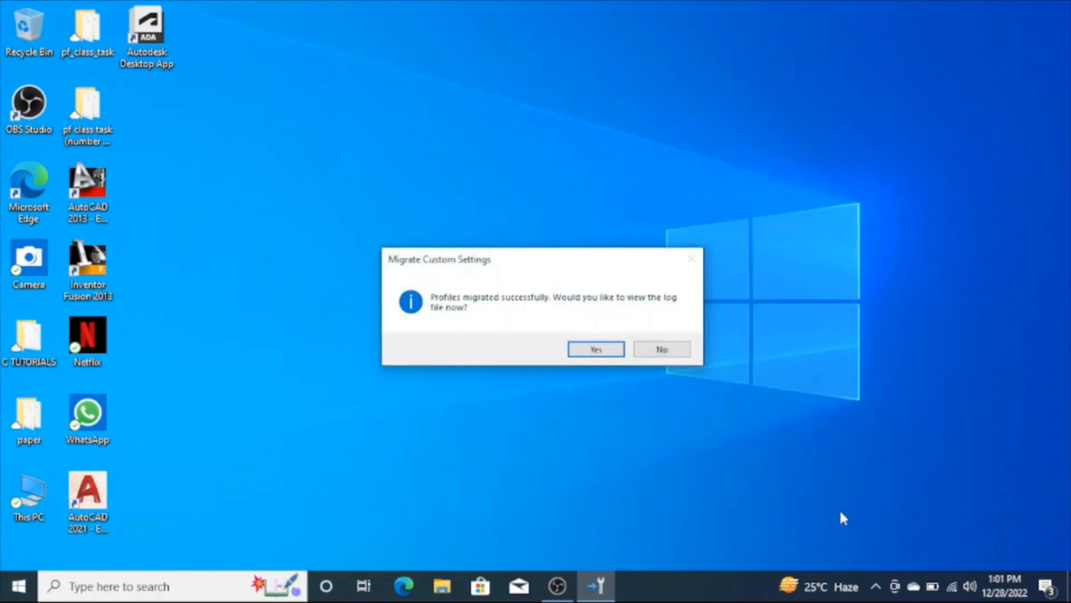
click(595, 350)
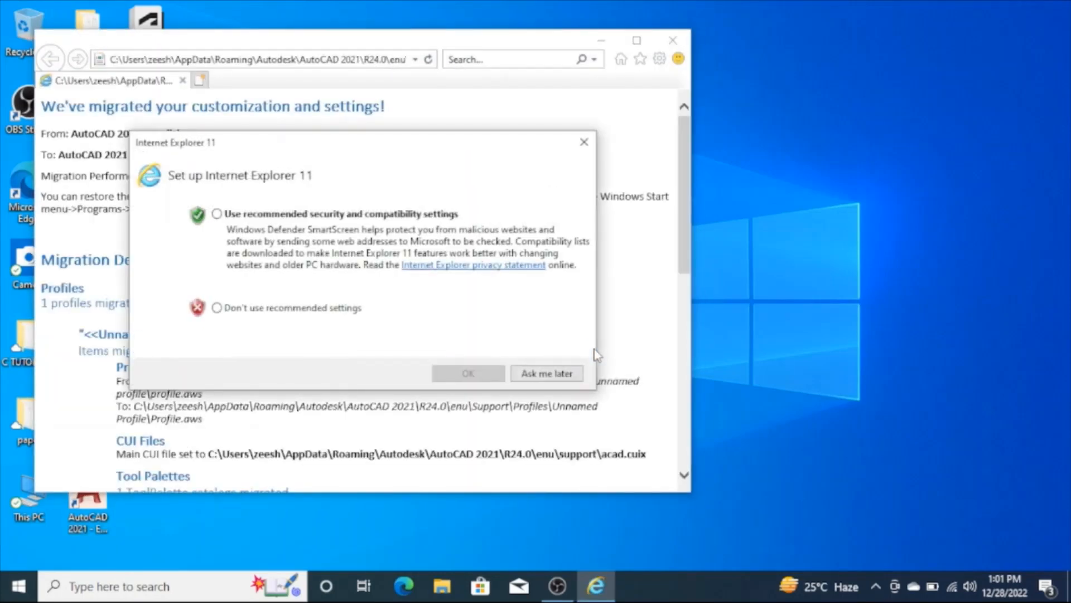
Postpone the Internet Explorer 11 setup and close the migration log browser with all its tabs
click(547, 374)
click(544, 473)
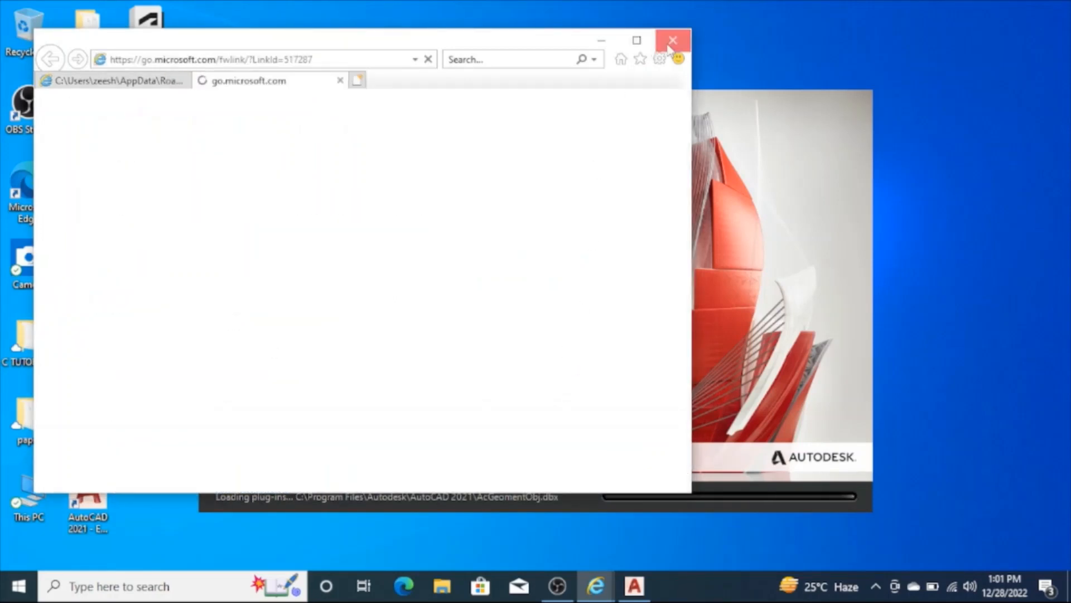
click(671, 41)
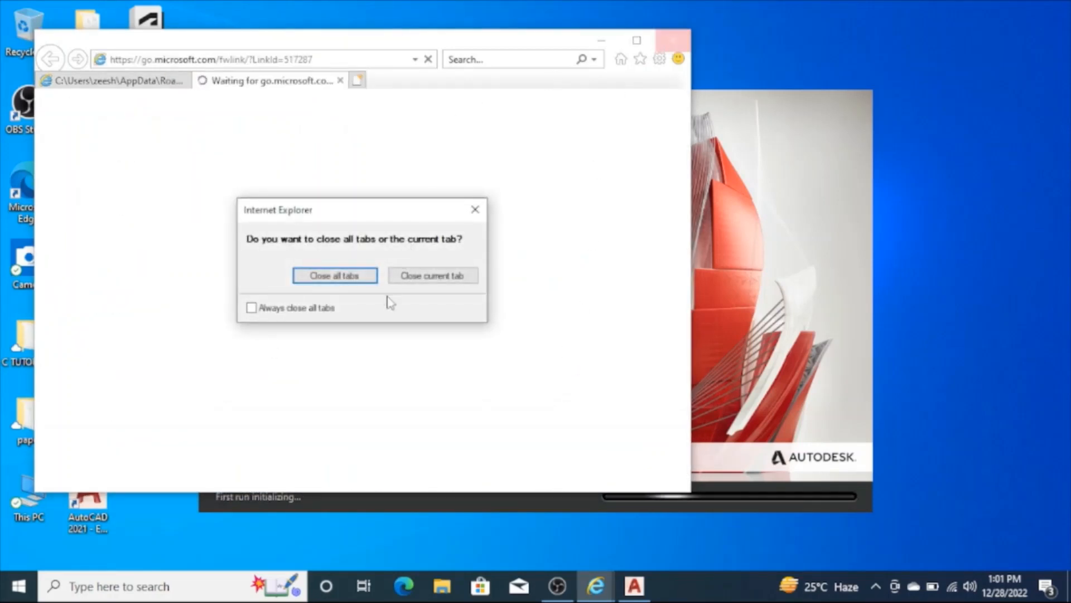
click(356, 277)
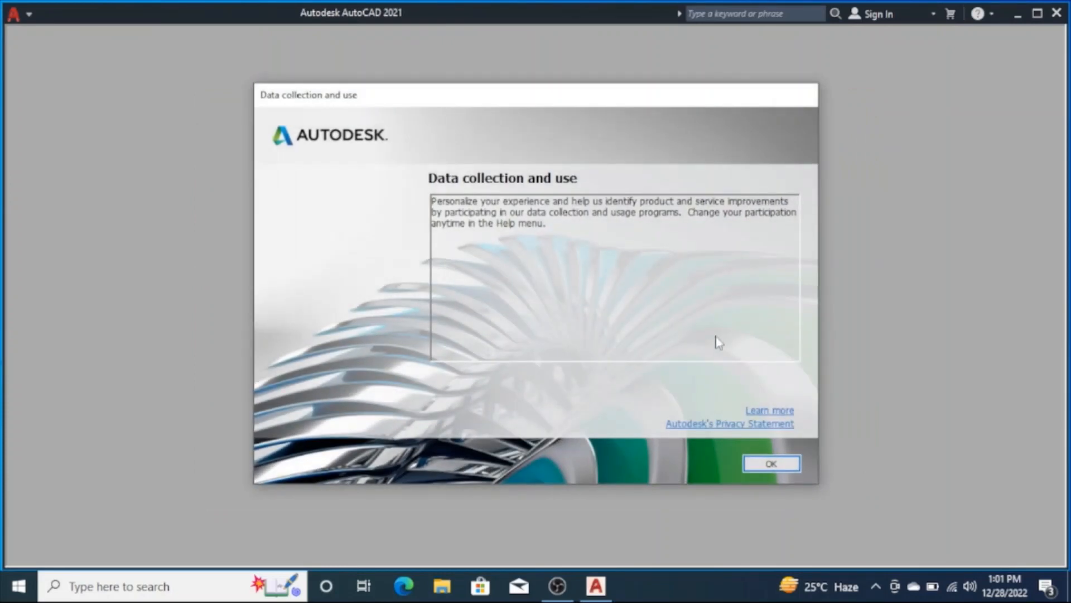
Accept the data collection notice and choose to always reassociate DWG files with AutoCAD
click(772, 463)
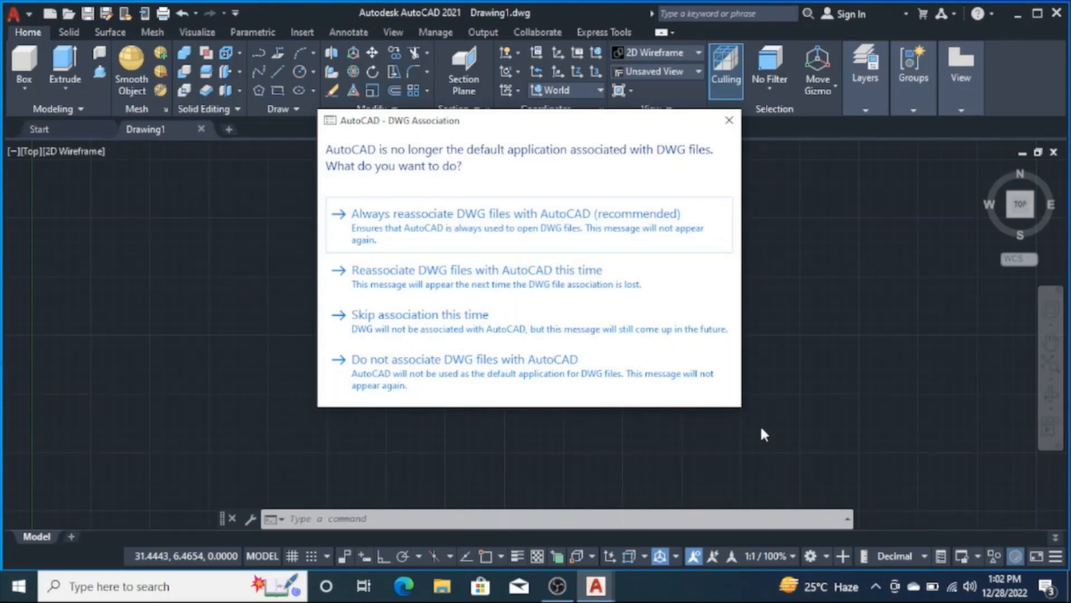
click(659, 236)
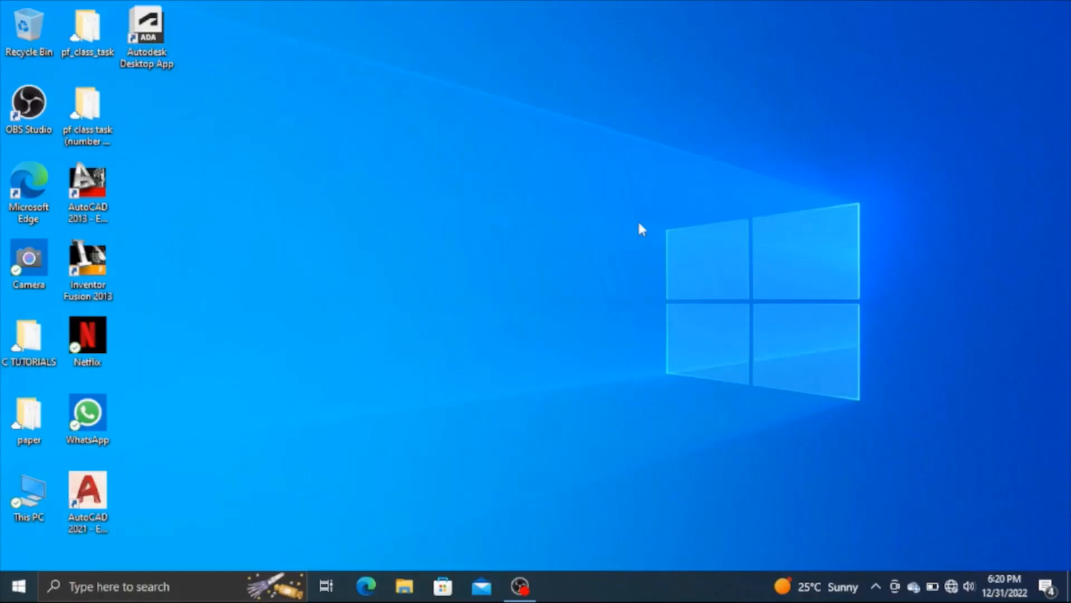
Launch AutoCAD 2021 from the desktop and create a new drawing with the 3D Modeling workspace
right_click(106, 499)
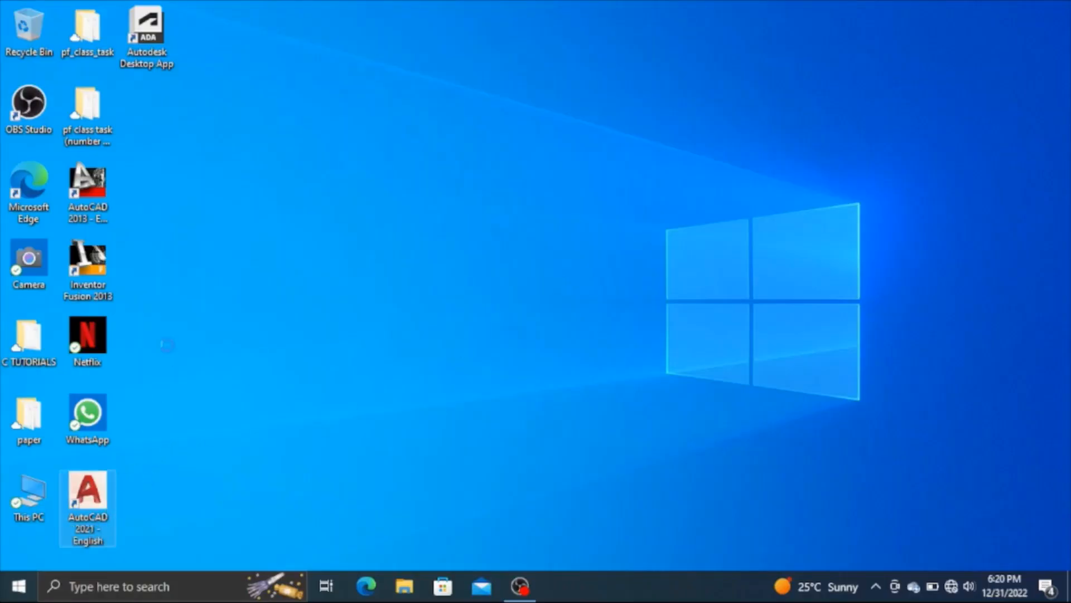
click(209, 169)
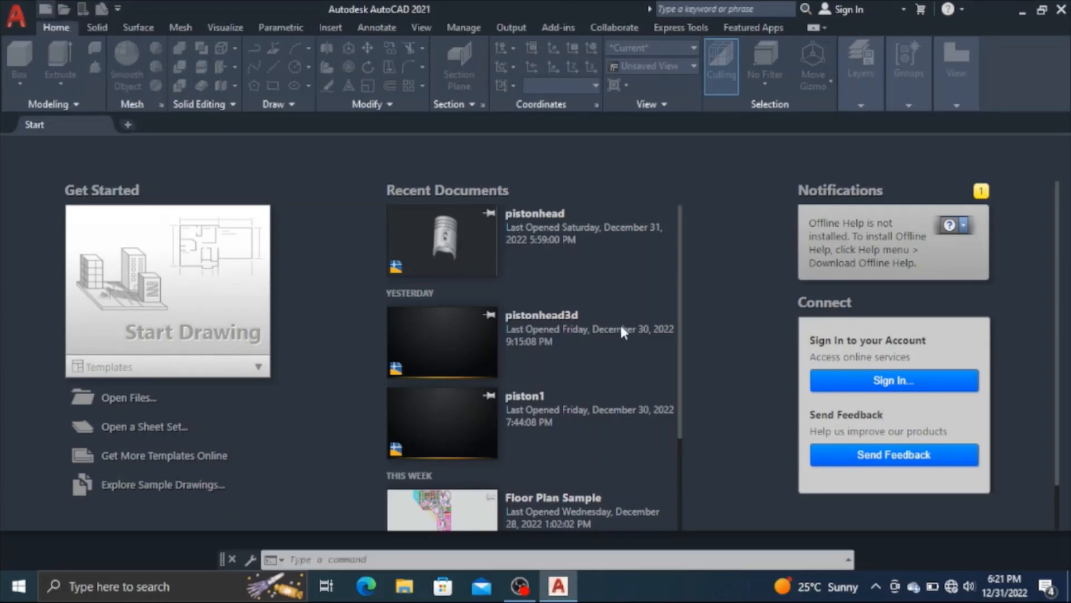
key(ctrl+n)
click(718, 441)
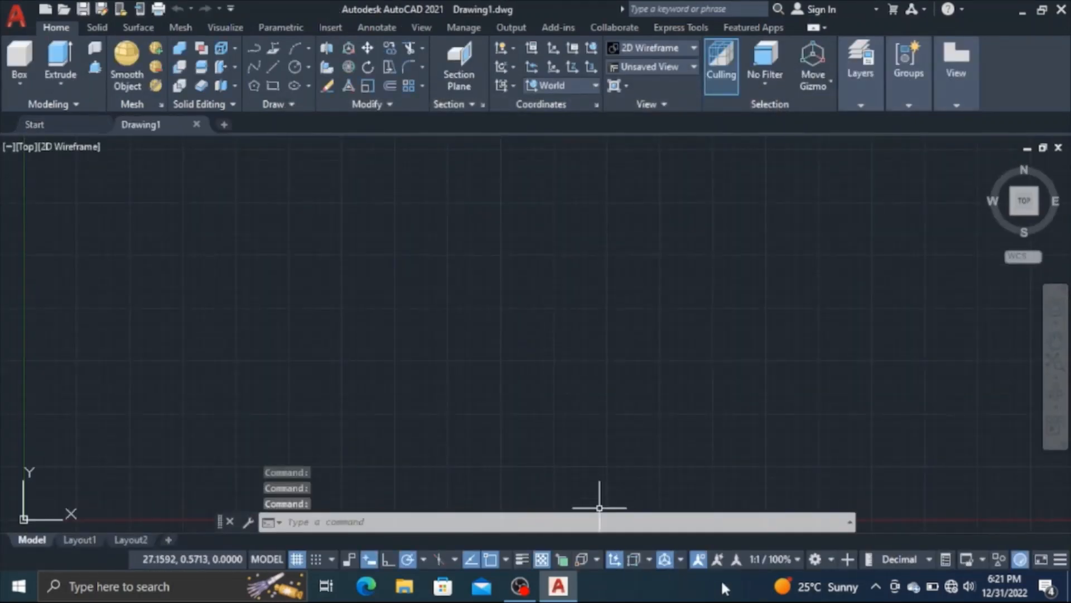
click(814, 566)
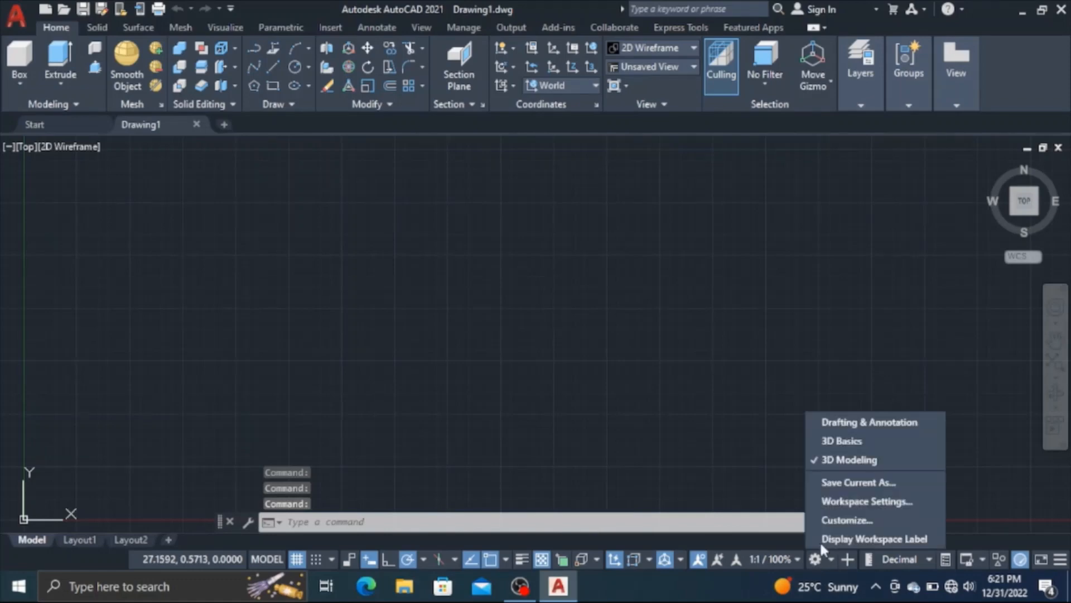
click(837, 462)
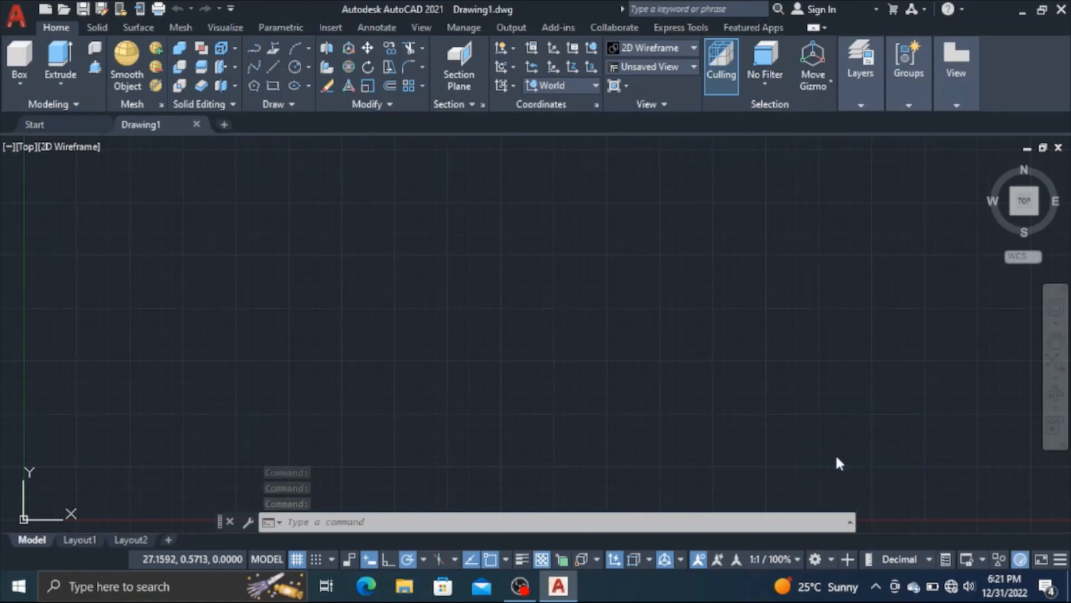
Start a polyline at the origin 0,0 and draw its first segment 23.5 units horizontally along the positive X axis
middle_click(509, 347)
middle_click(510, 347)
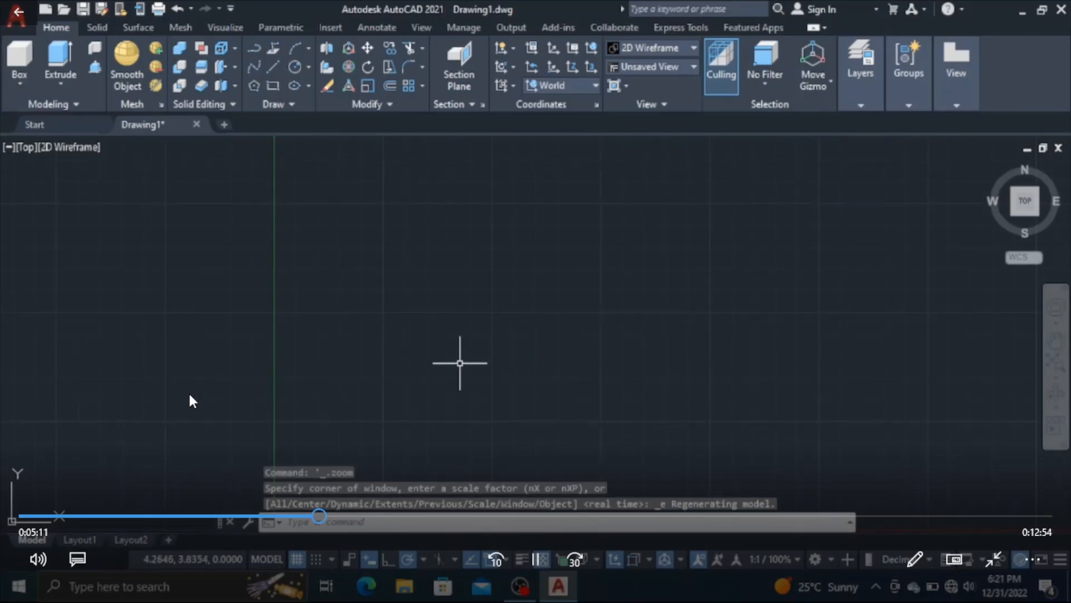
mouse_move(462, 362)
middle_down()
mouse_move(472, 290)
mouse_move(590, 160)
middle_up()
middle_drag(402, 309, 307, 207)
scroll(306, 208, down, 5)
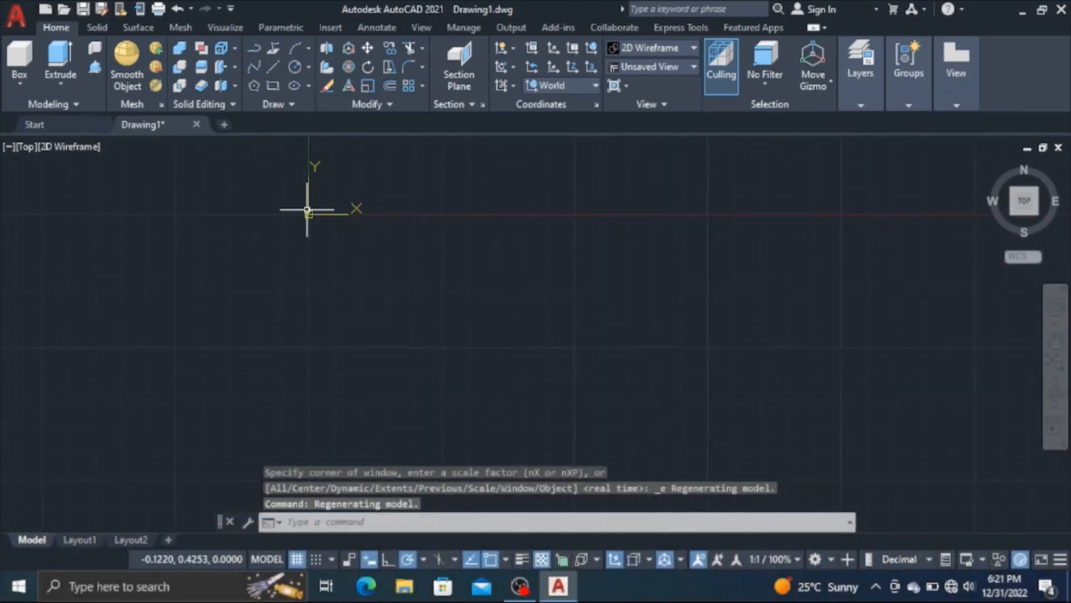
scroll(307, 212, down, 2)
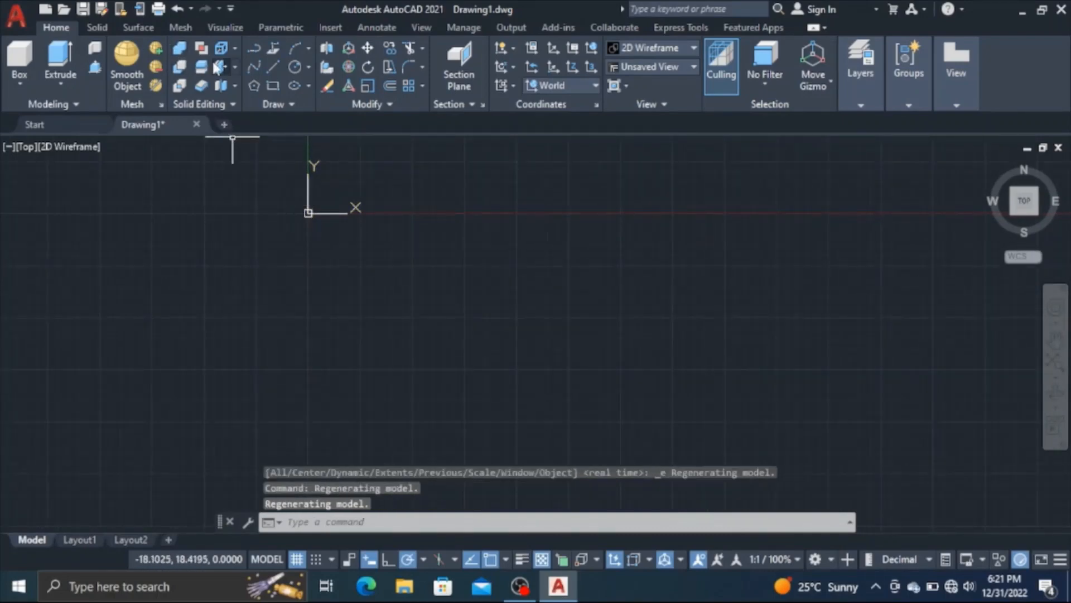
click(250, 50)
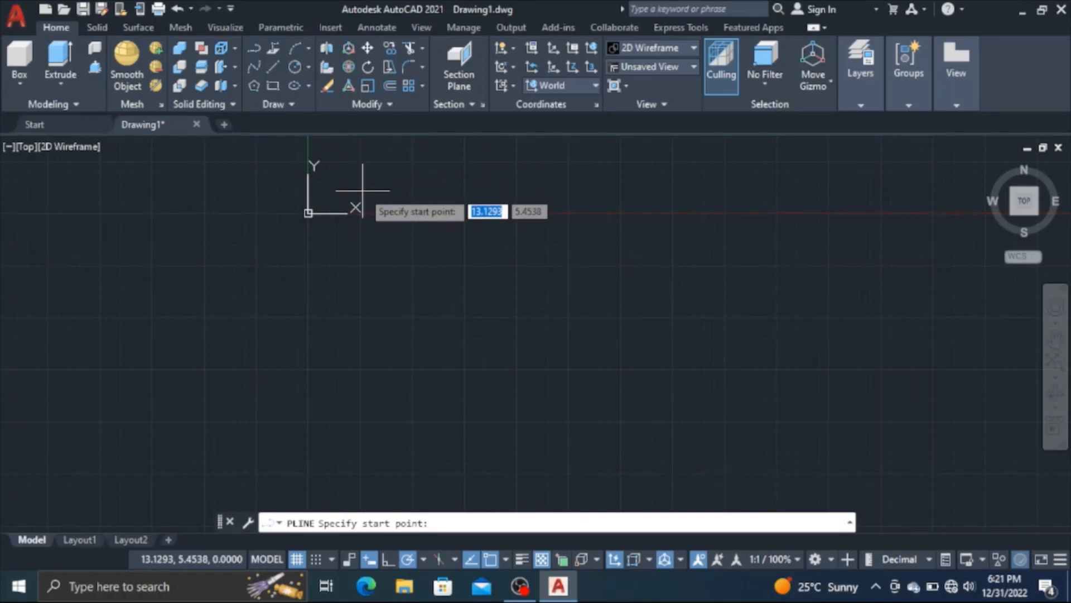
text(0,0)
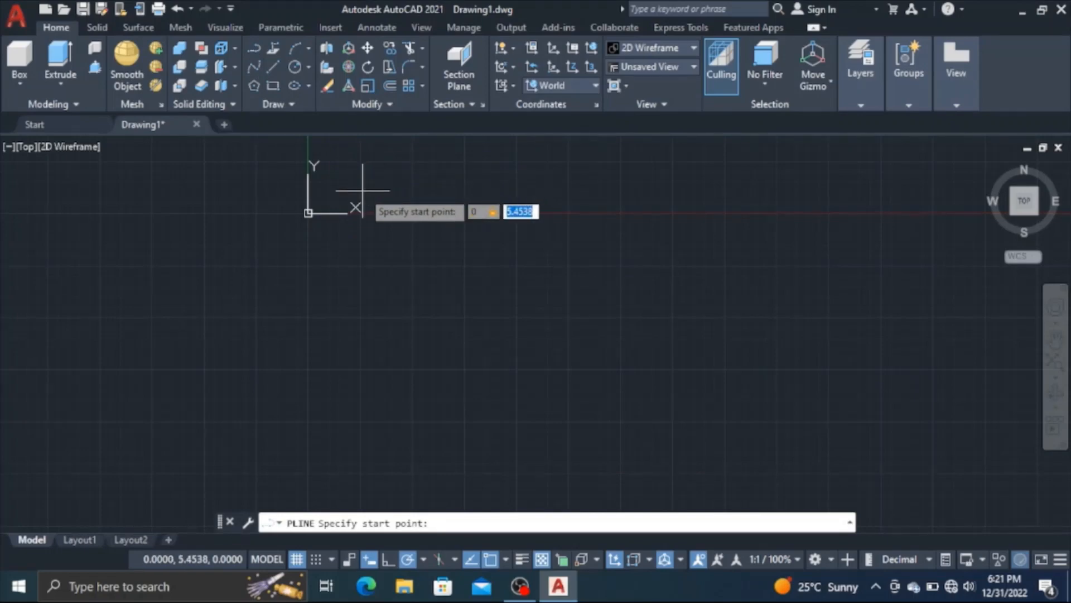
key(Return)
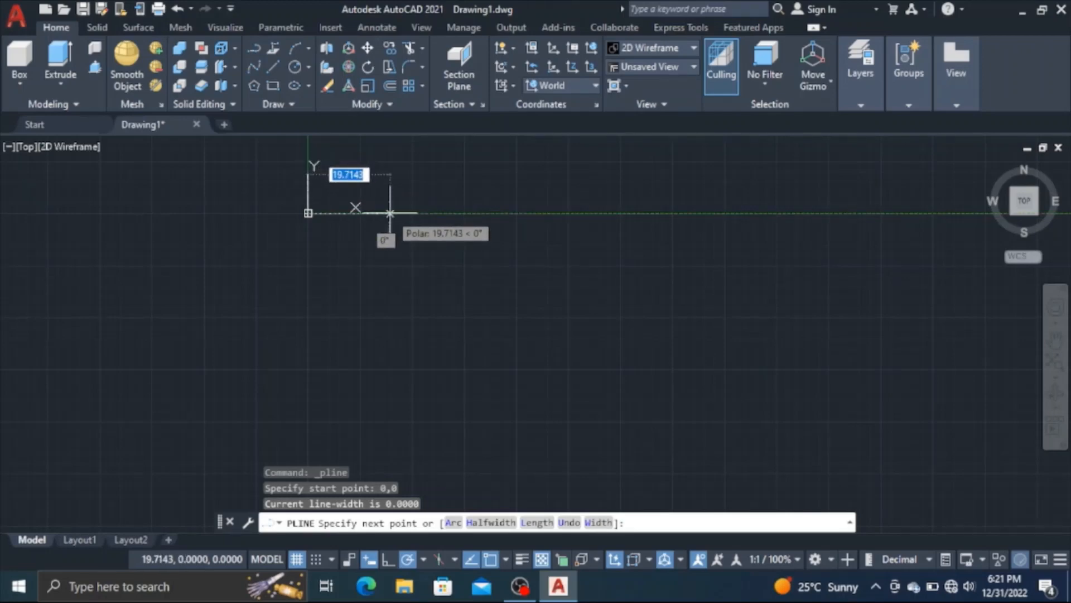
text(23)
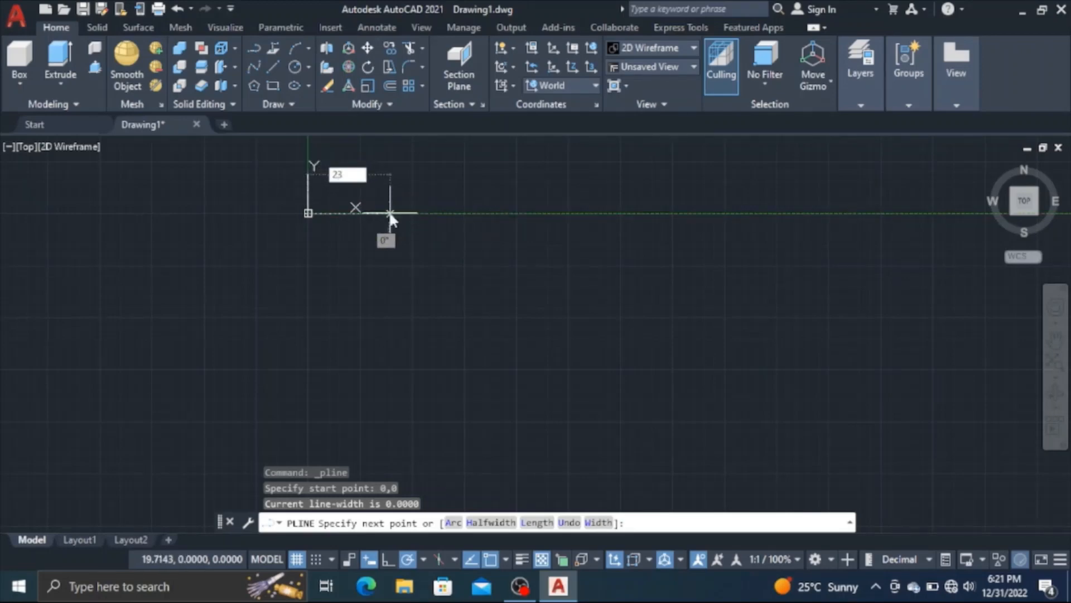
text(.5)
key(Return)
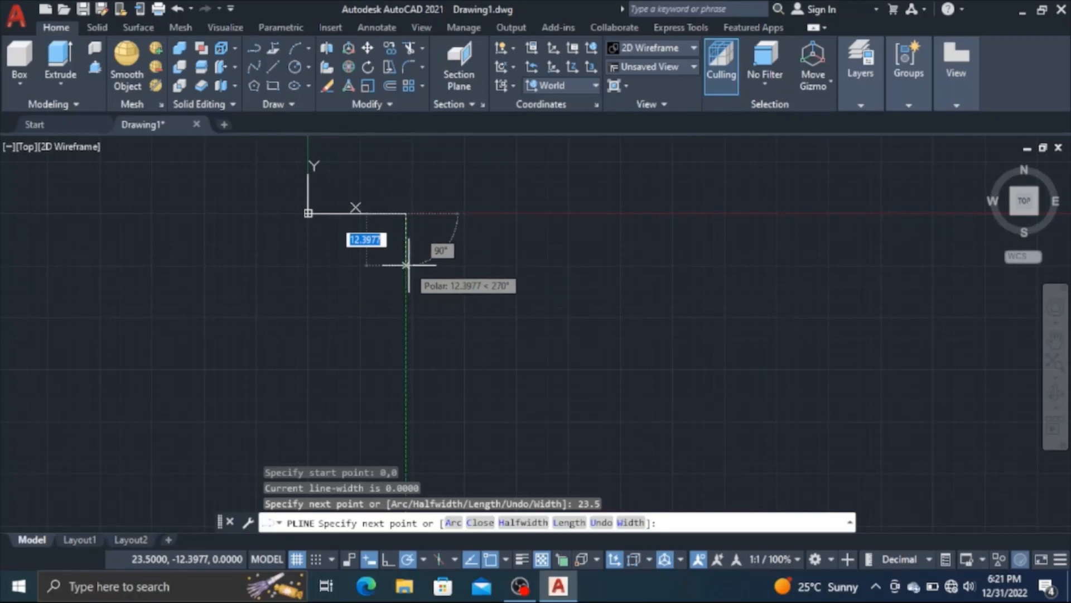
Continue the polyline 4 units down, then form the first groove with segments 3 left, 2 down and 3 right
text(4)
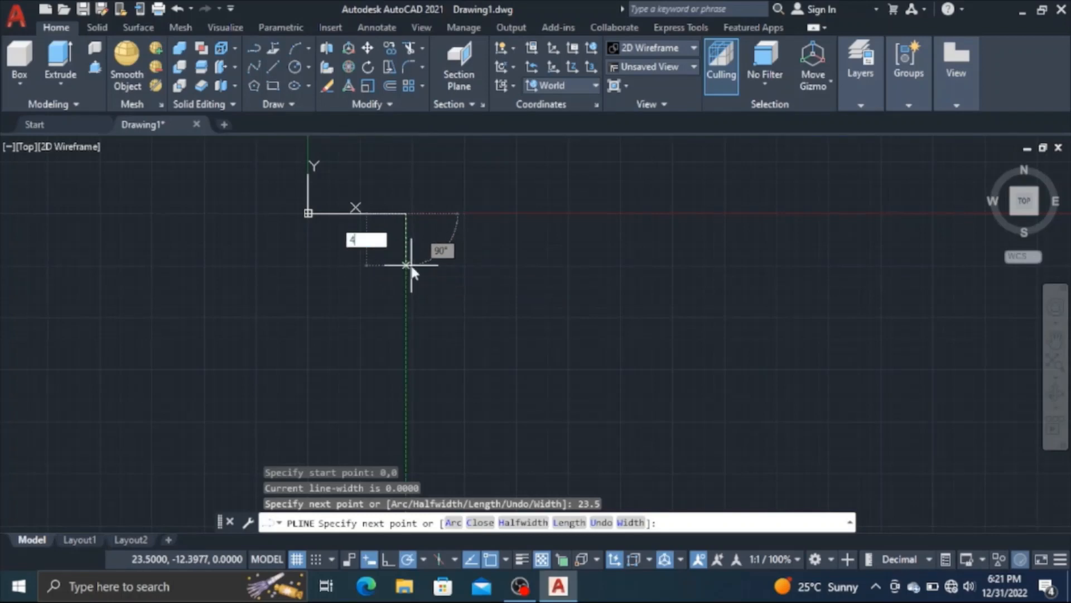
key(Return)
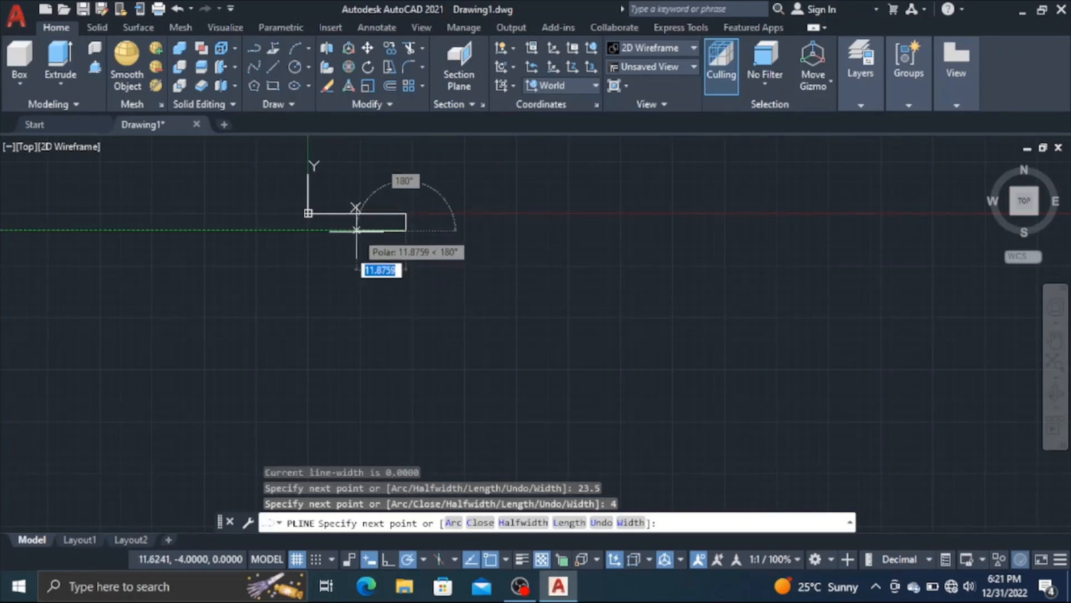
text(3)
key(Return)
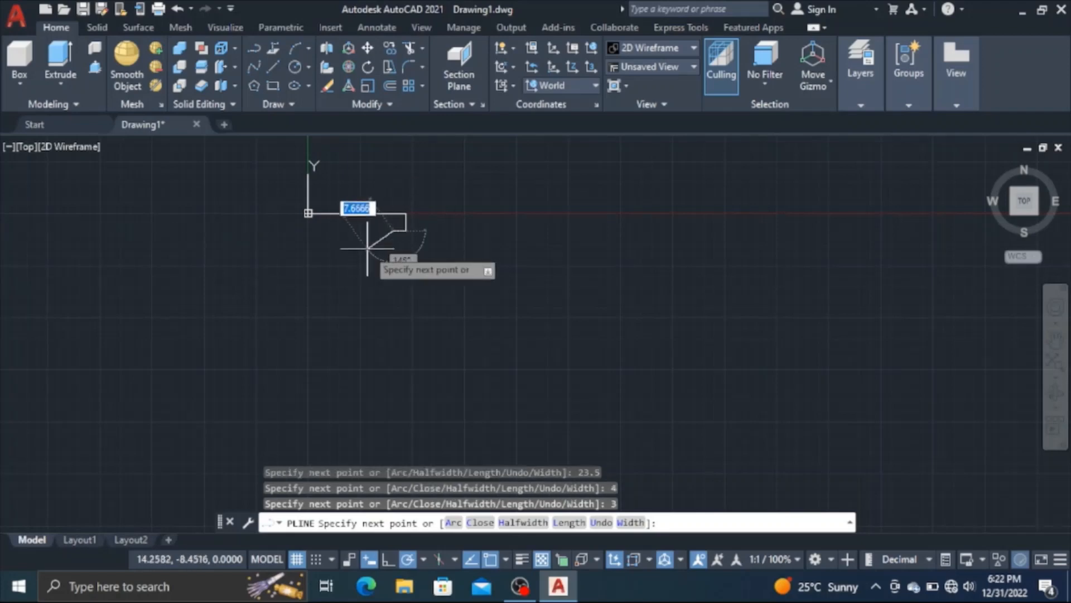
text(2)
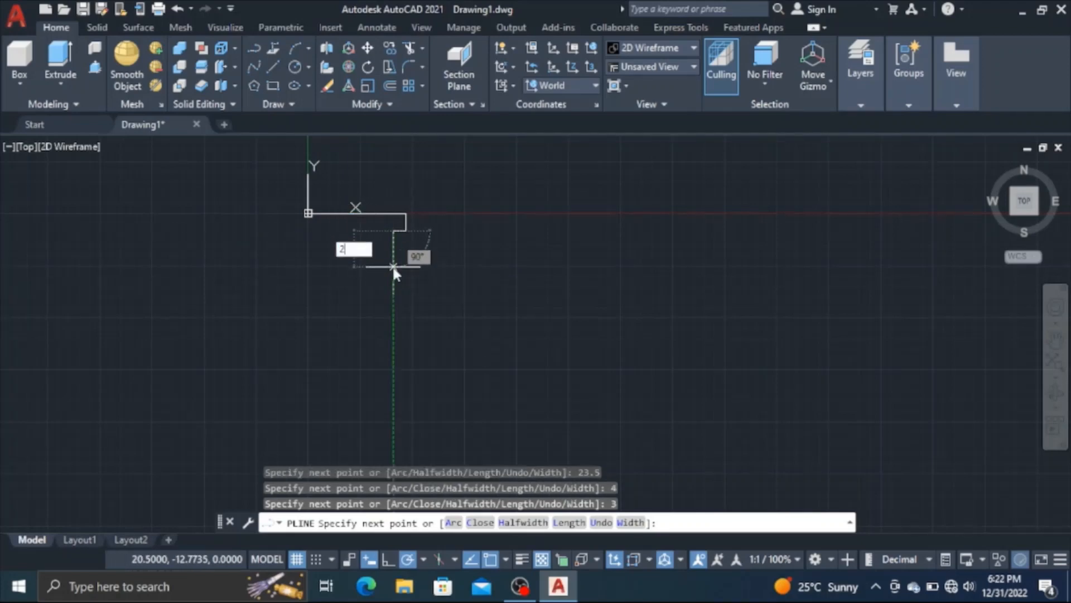
key(Return)
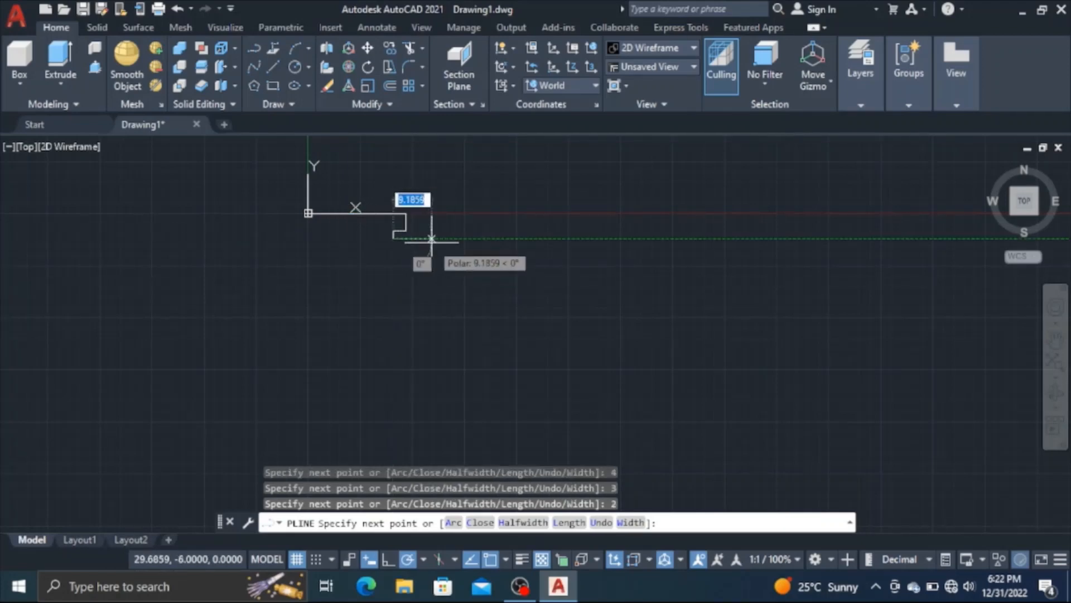
text(3)
key(Return)
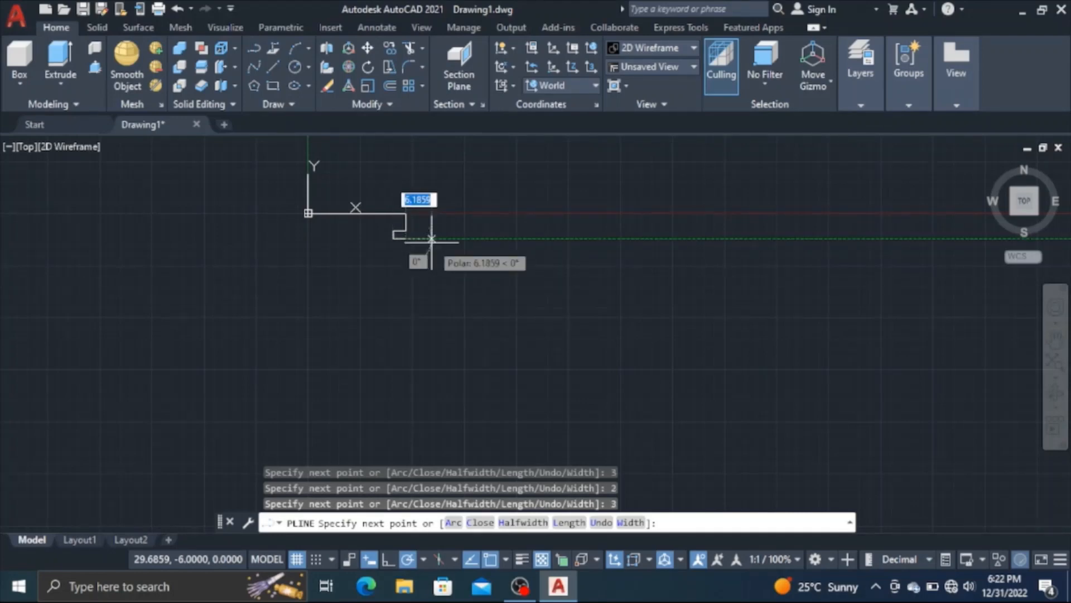
Add the second groove below the first with polyline segments 2 down, 3 left, 2 down and 3 right
scroll(431, 240, up, 4)
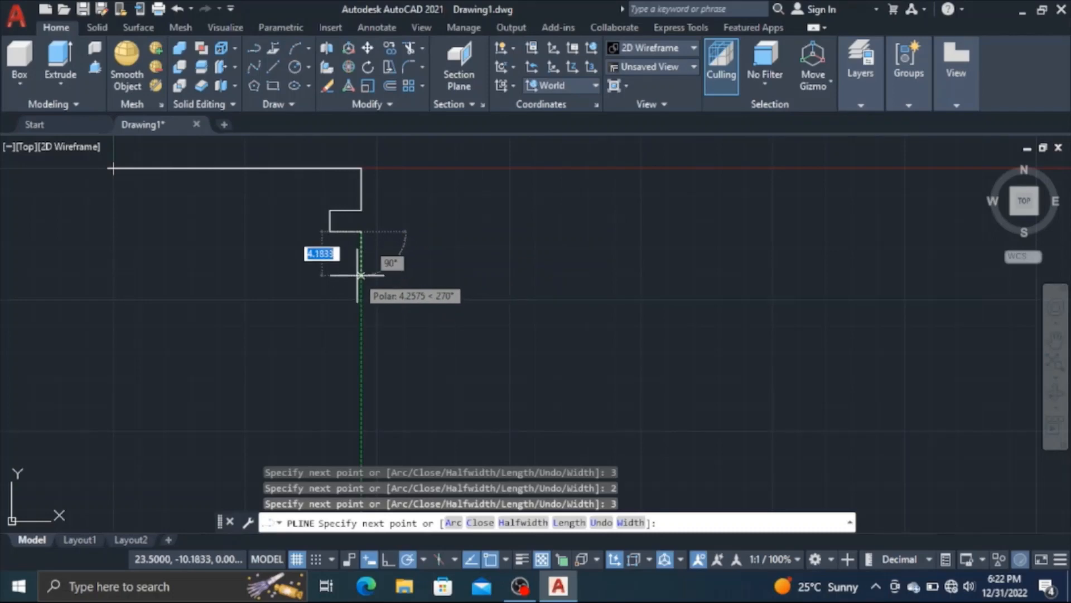
text(2)
key(Return)
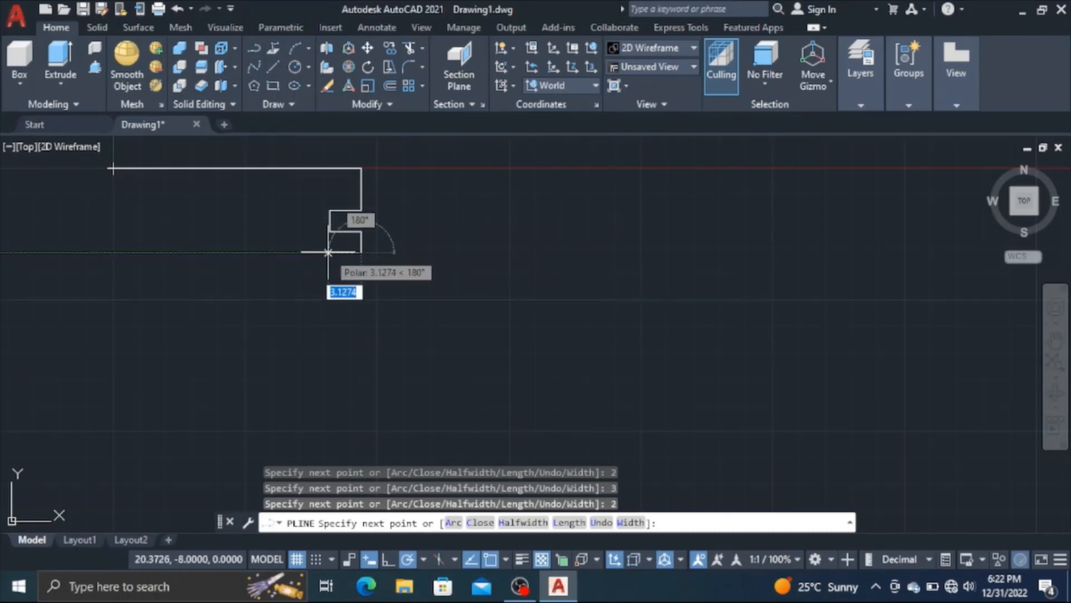
text(3)
key(Return)
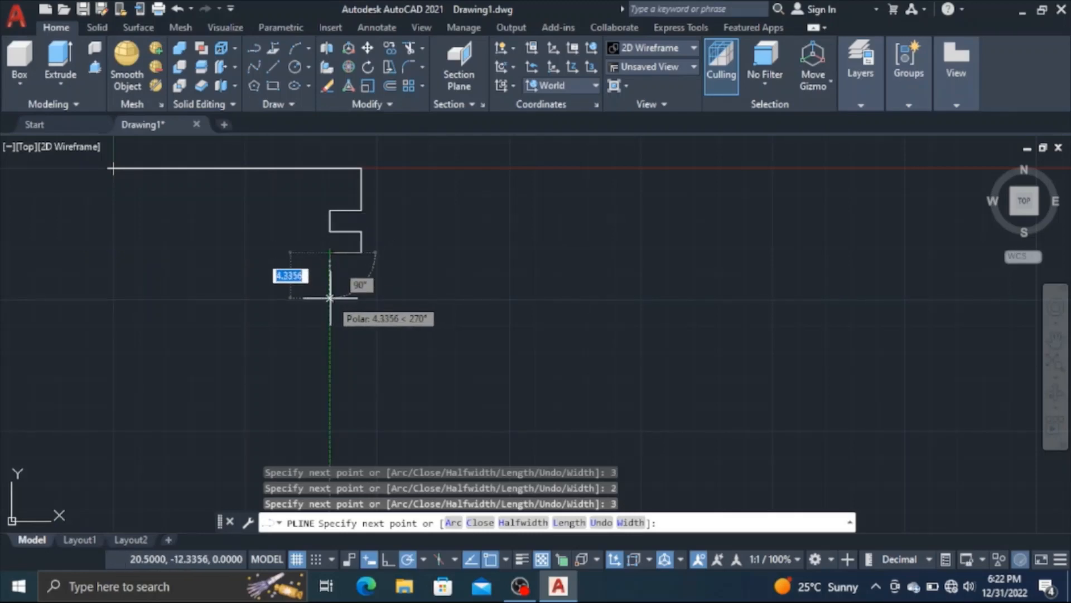
text(2)
key(Return)
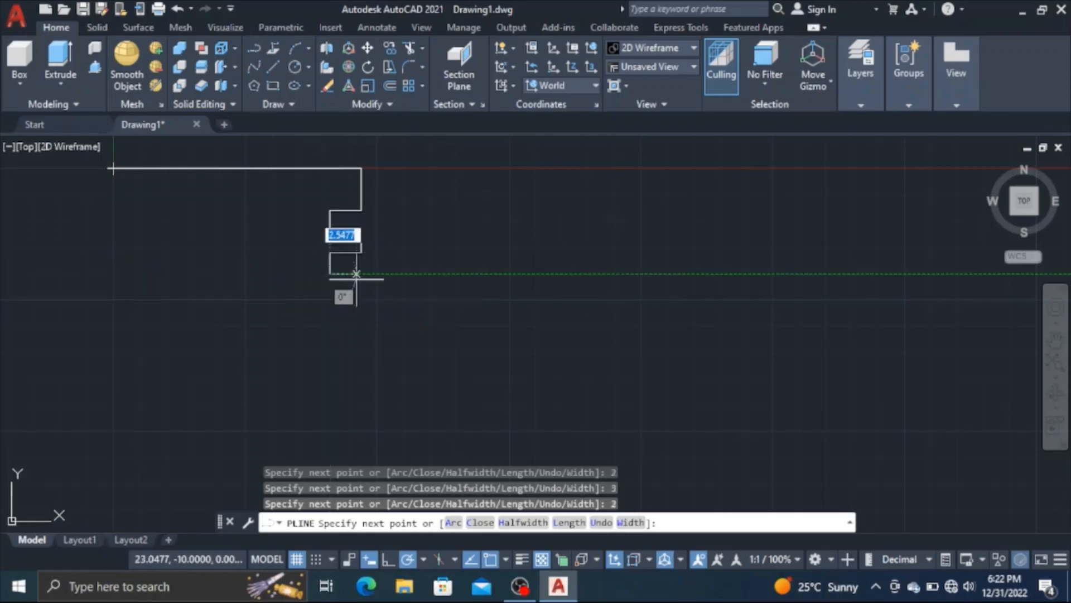
text(3)
key(Return)
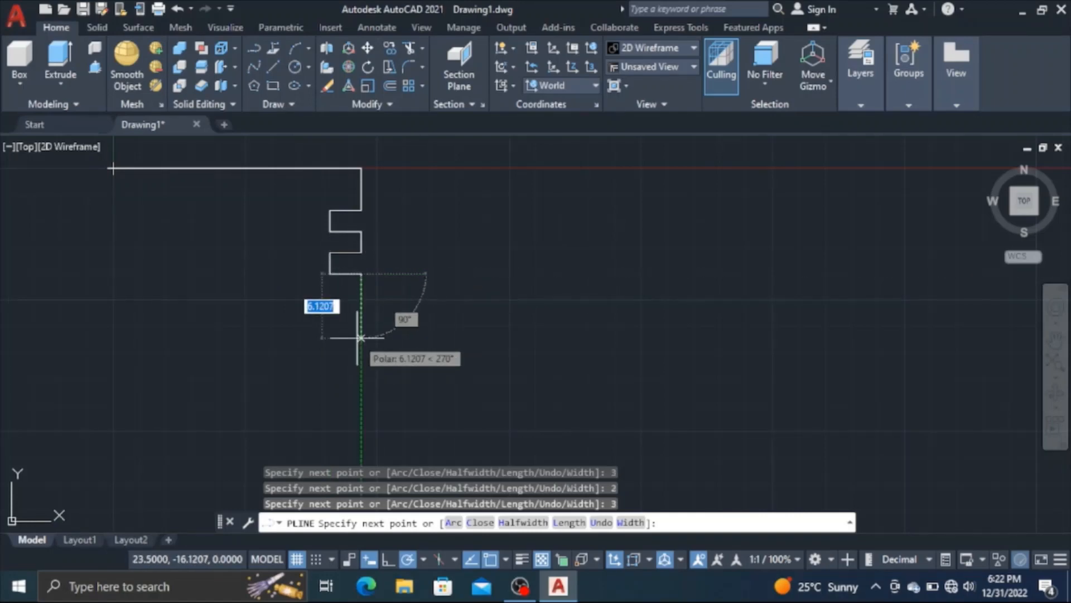
Add the third groove to the polyline with segments 2 down, 3 left, 2 down and 3 right
text(2)
key(Return)
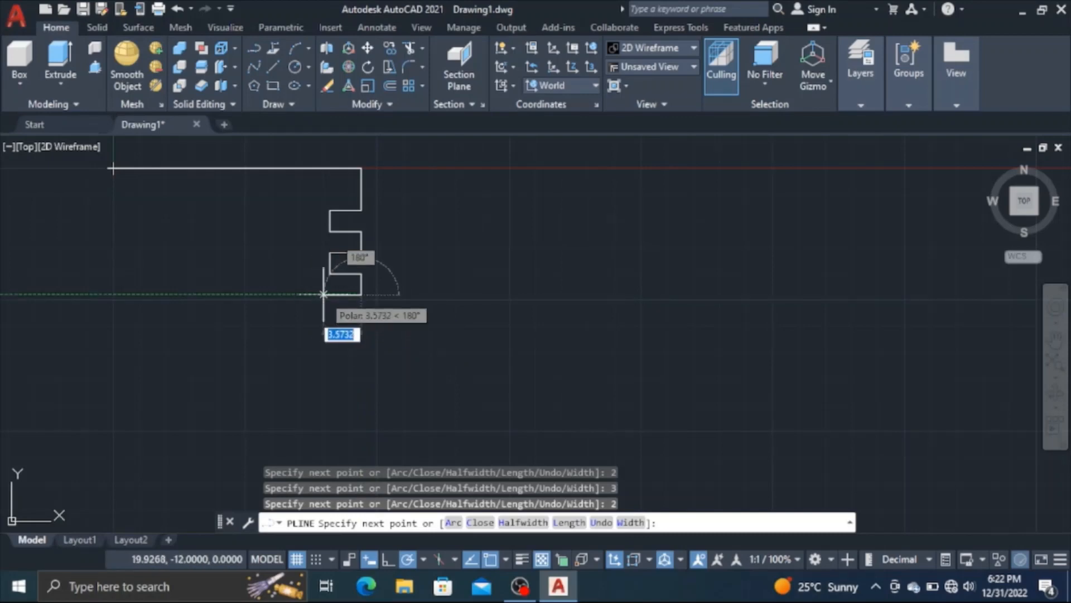
text(3)
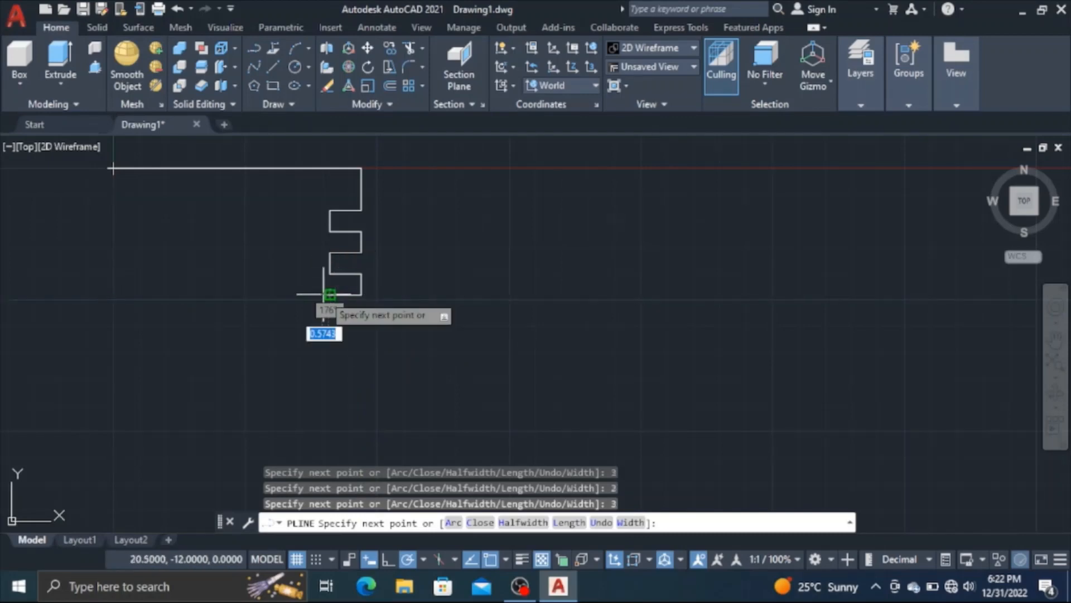
key(Return)
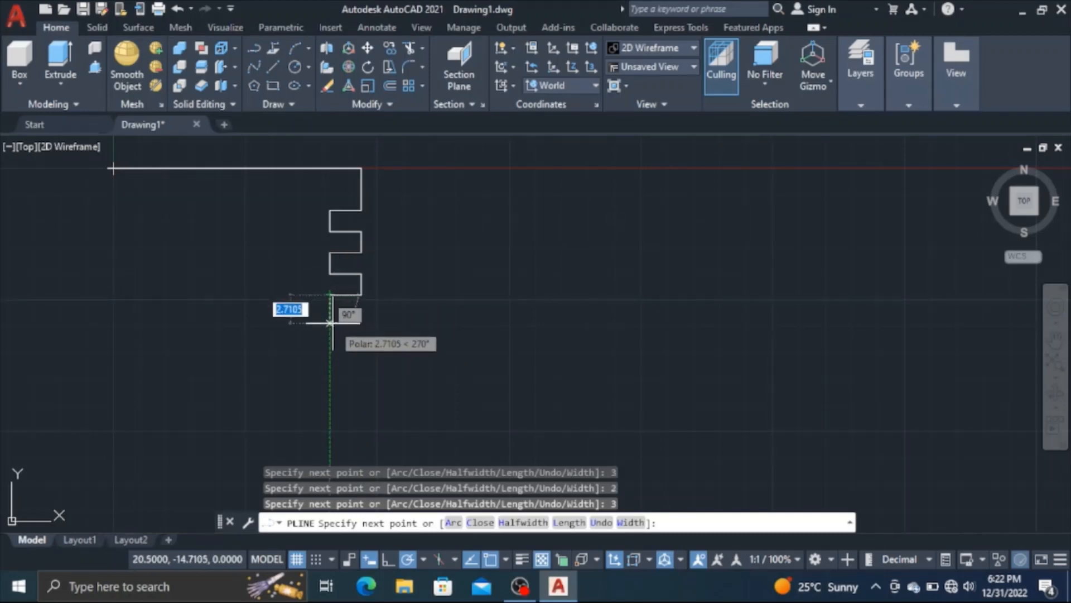
text(2)
key(Return)
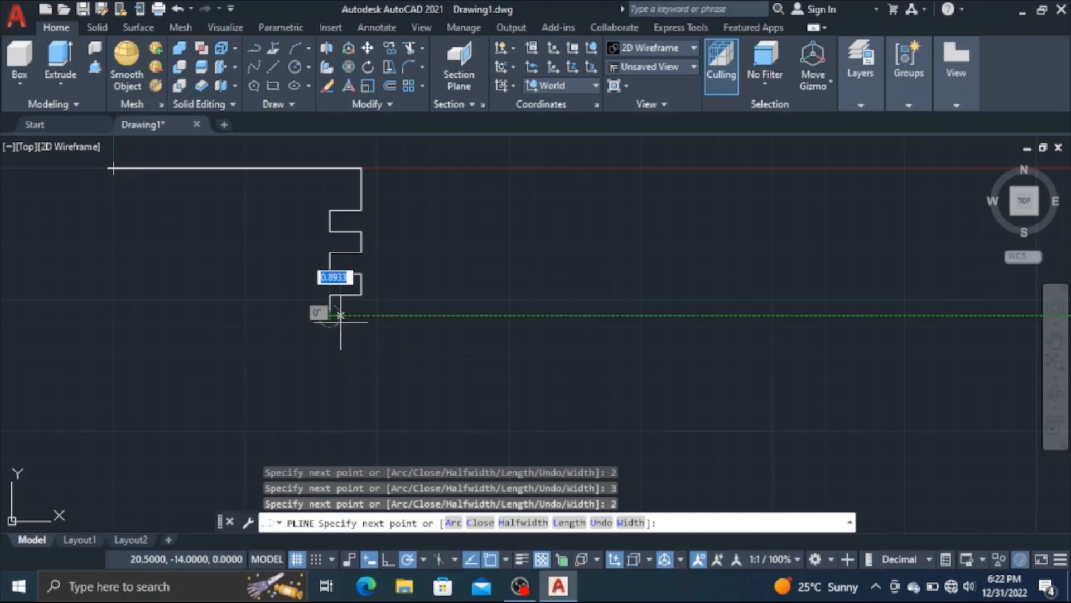
text(3)
key(Return)
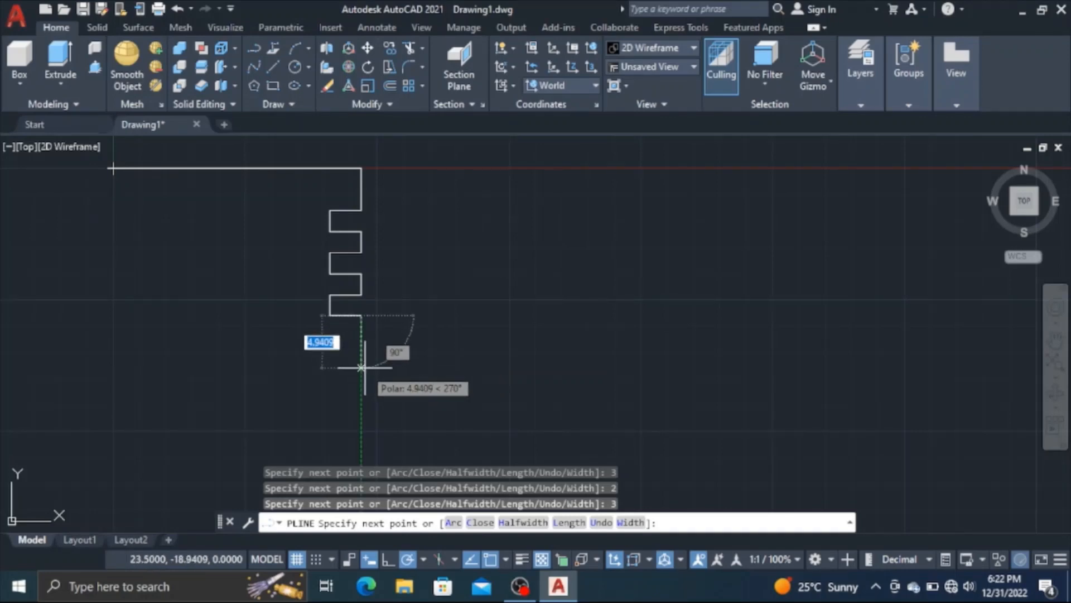
Finish the polyline with a segment 30.5 down, one 23.5 left to directly below the origin, and one back up to the origin
text(4)
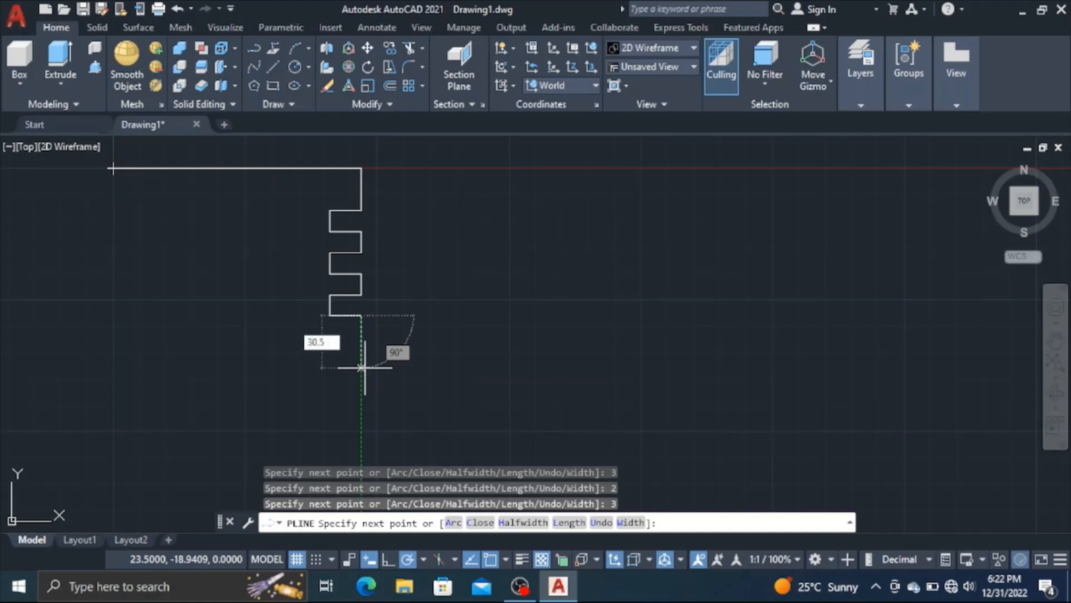
key(Return)
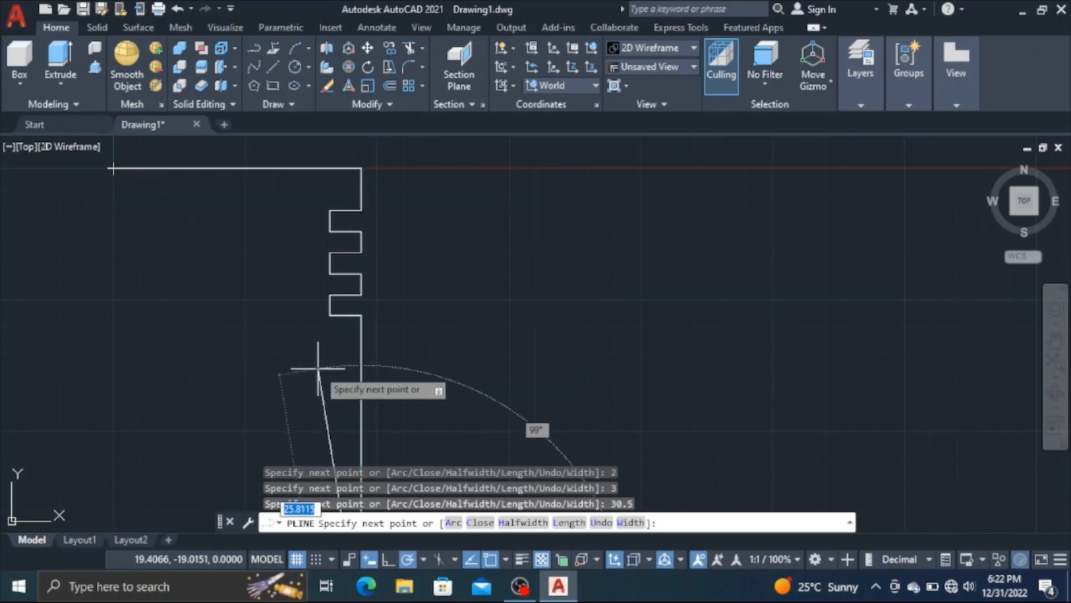
scroll(318, 369, down, 4)
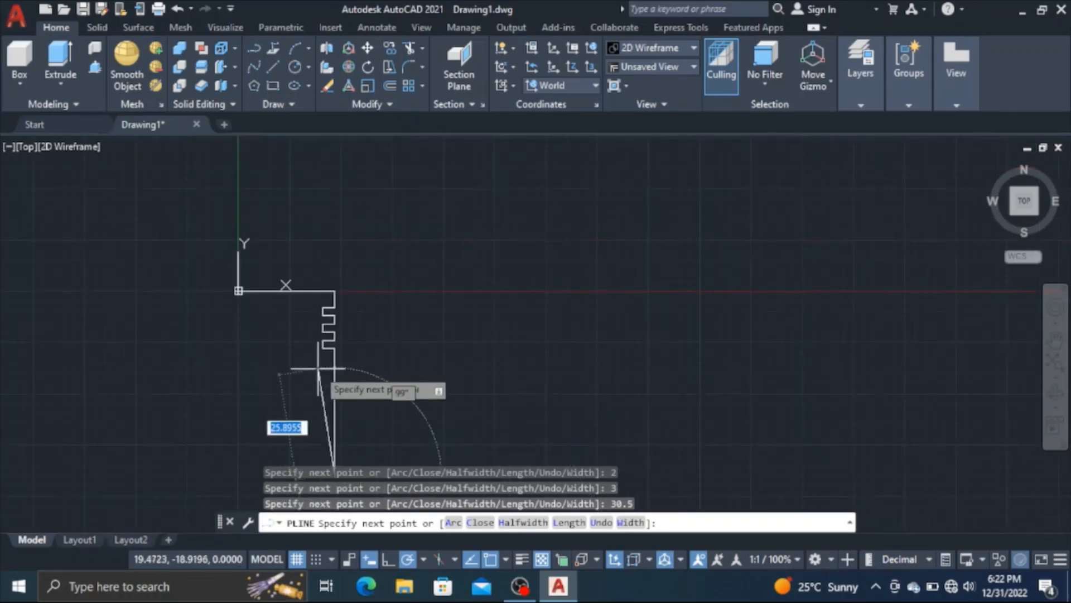
mouse_move(318, 368)
middle_down()
mouse_move(324, 357)
mouse_move(346, 385)
mouse_move(424, 290)
mouse_move(403, 257)
middle_up()
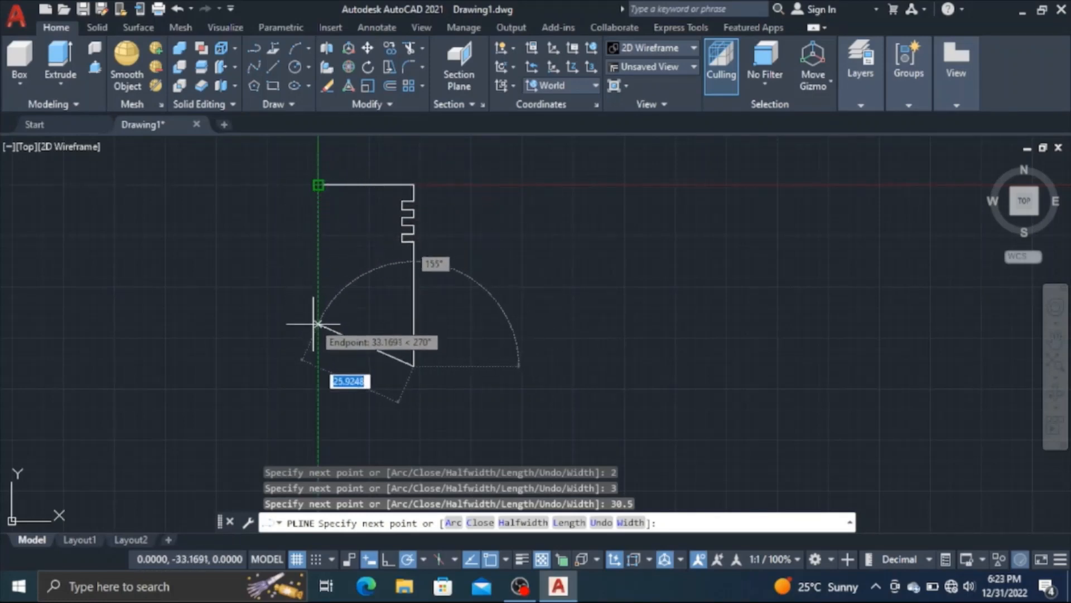
click(318, 367)
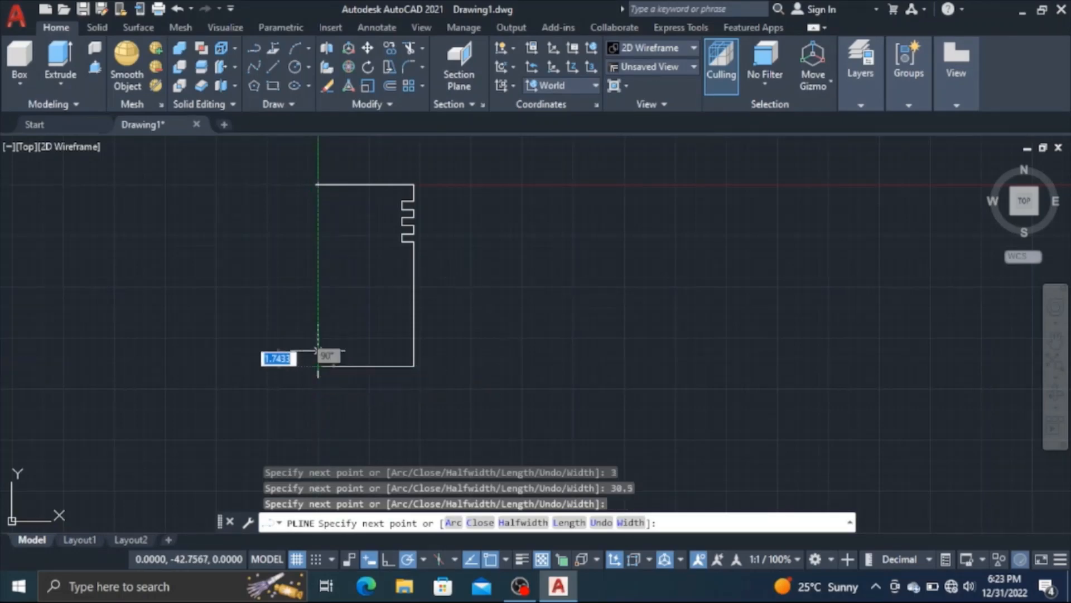
click(318, 184)
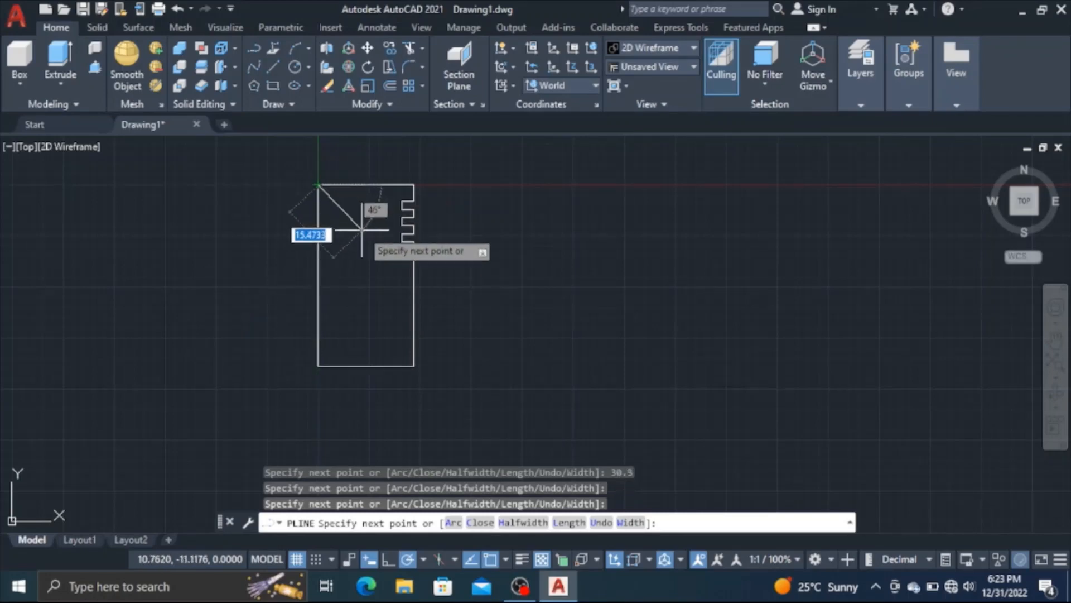
key(Return)
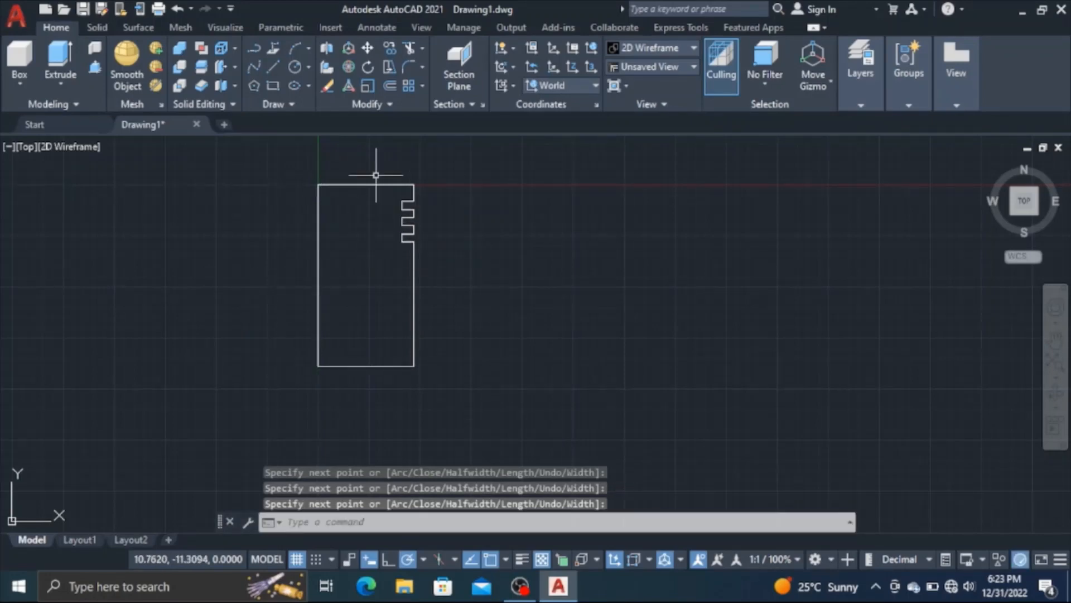
Fillet the profile's upper-right corner, between the top edge and the short edge above the grooves, with radius 1
click(409, 67)
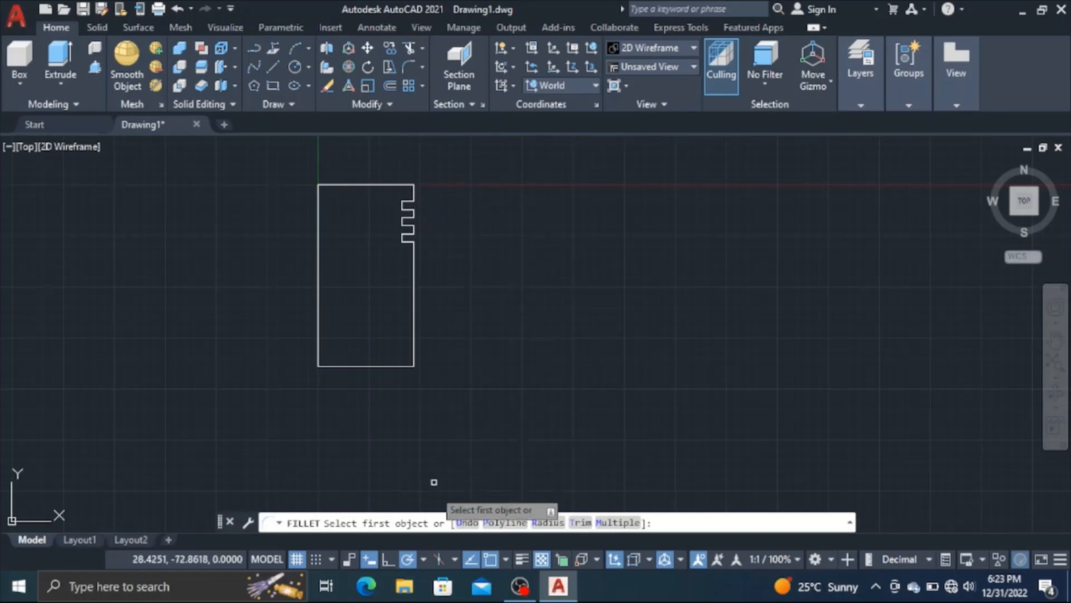
click(547, 527)
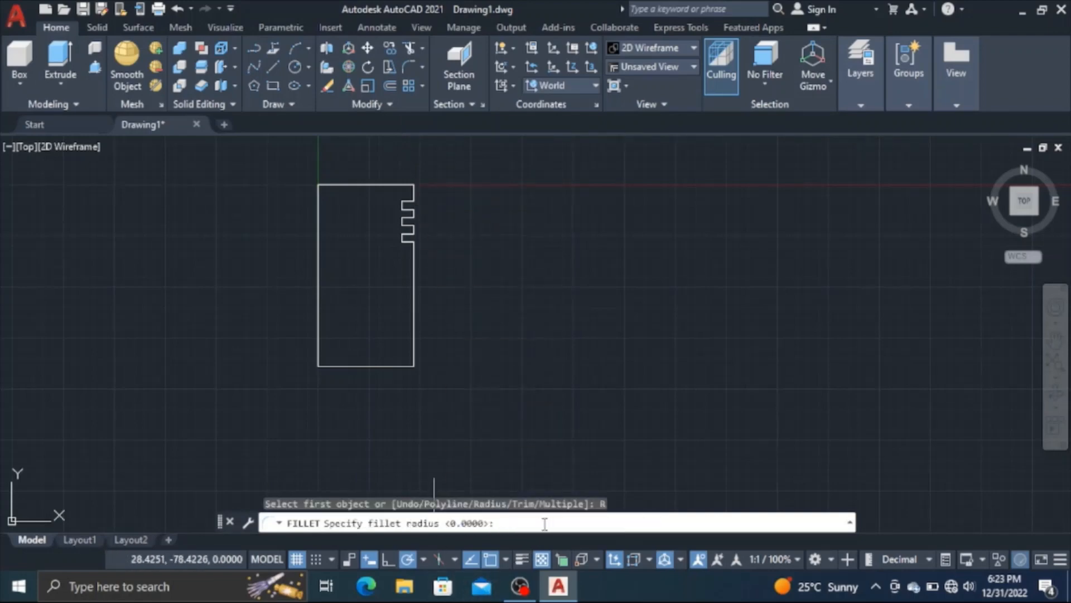
text(1)
key(Return)
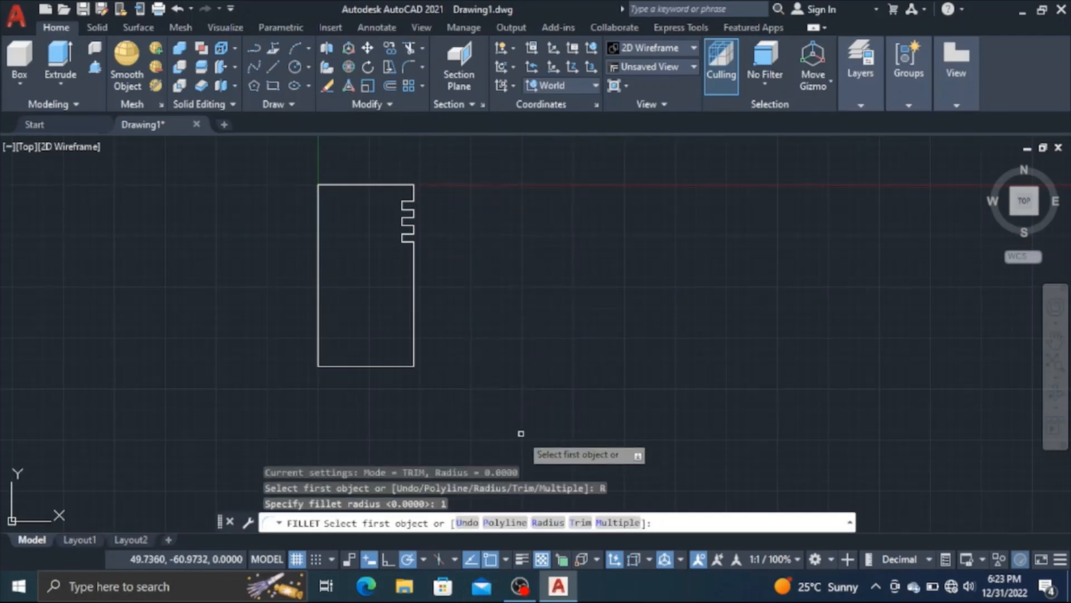
click(404, 185)
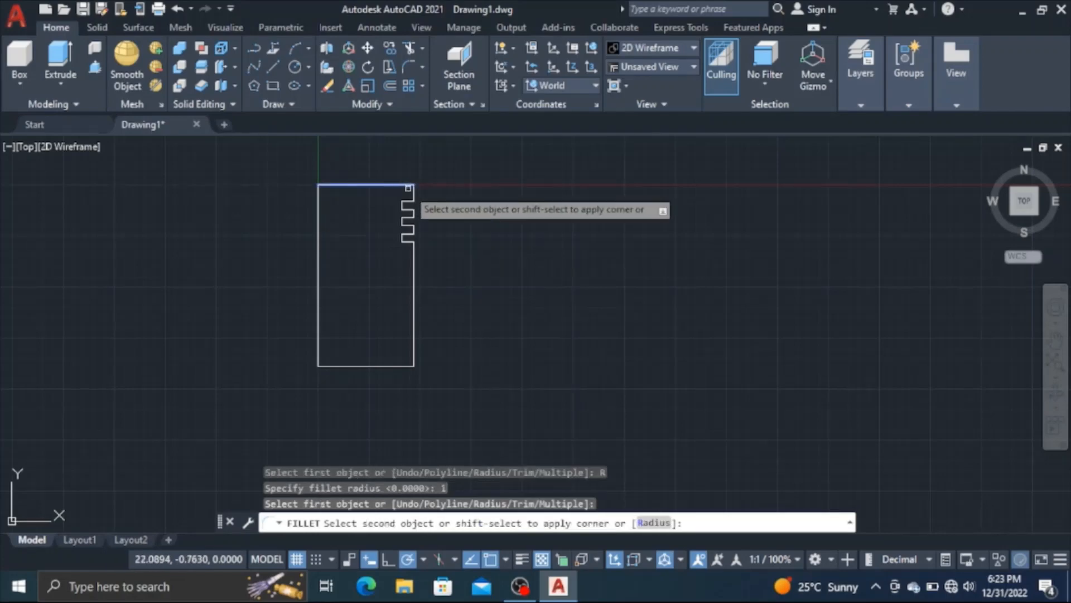
click(413, 192)
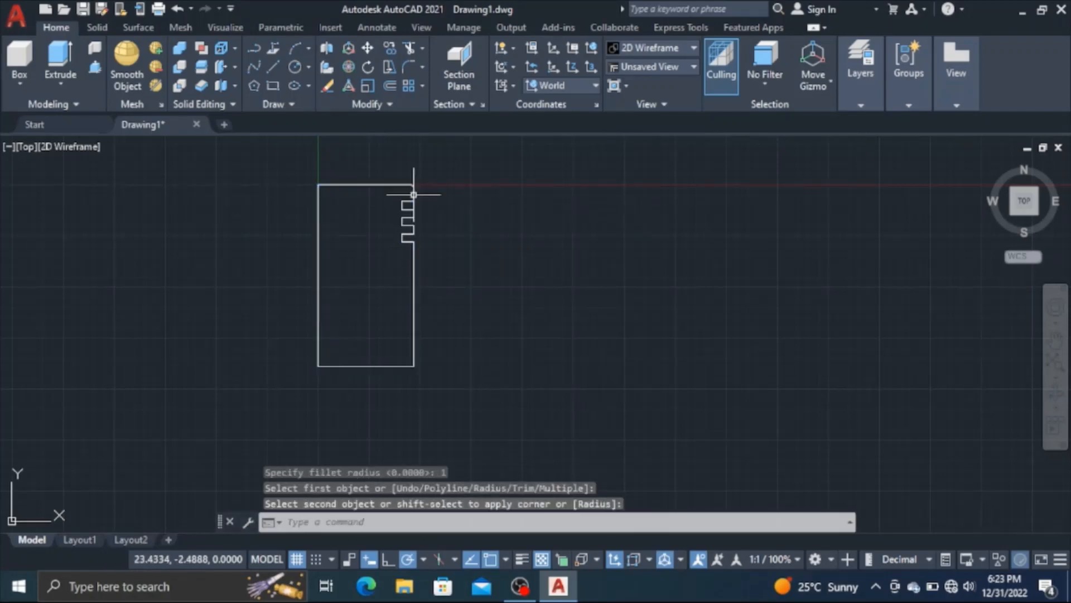
Apply Join to the whole filleted profile
click(394, 104)
click(383, 144)
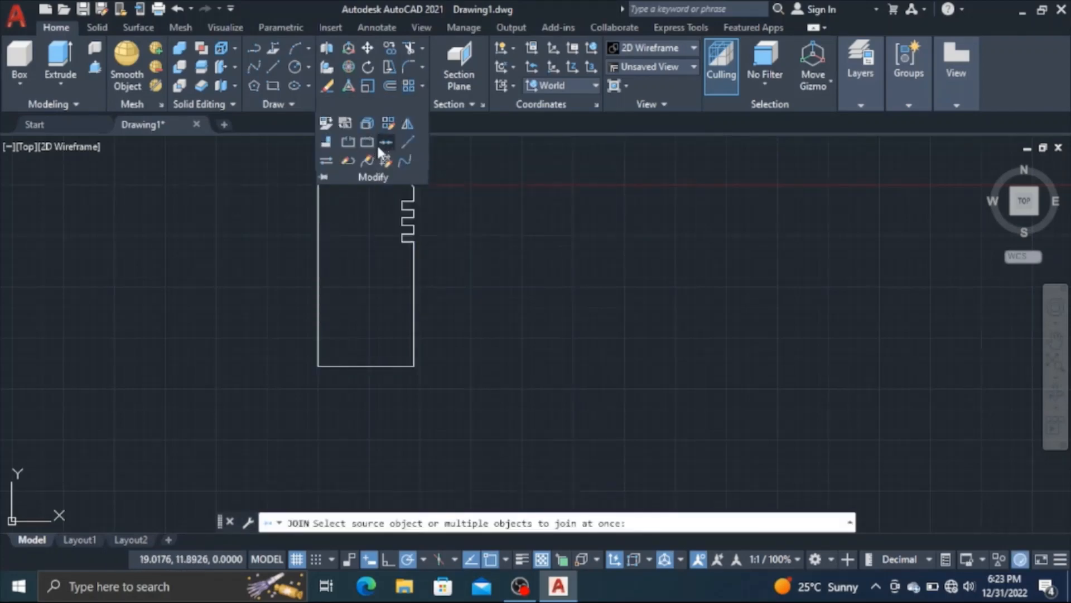
click(224, 158)
click(516, 393)
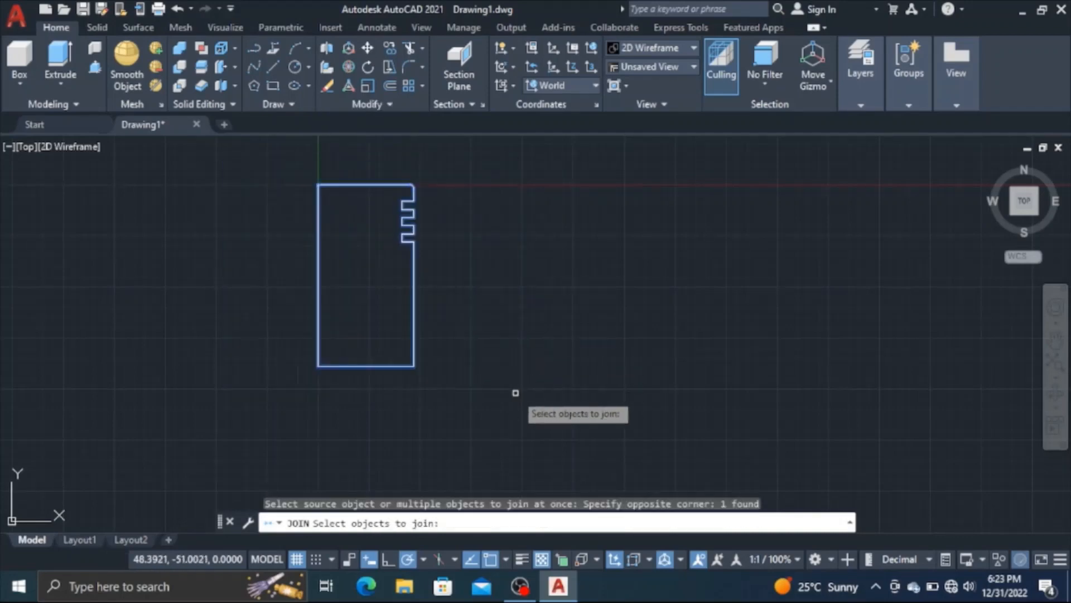
key(Return)
key(Return)
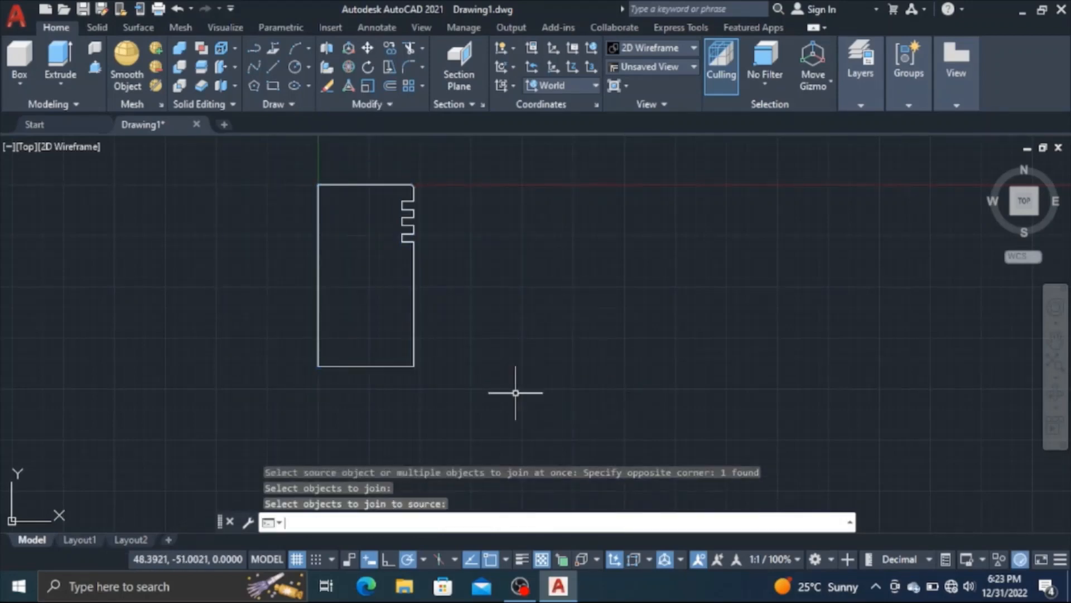
Revolve the joined profile a full 360 degrees about its left vertical edge, from the origin down to the lower-left corner
click(70, 79)
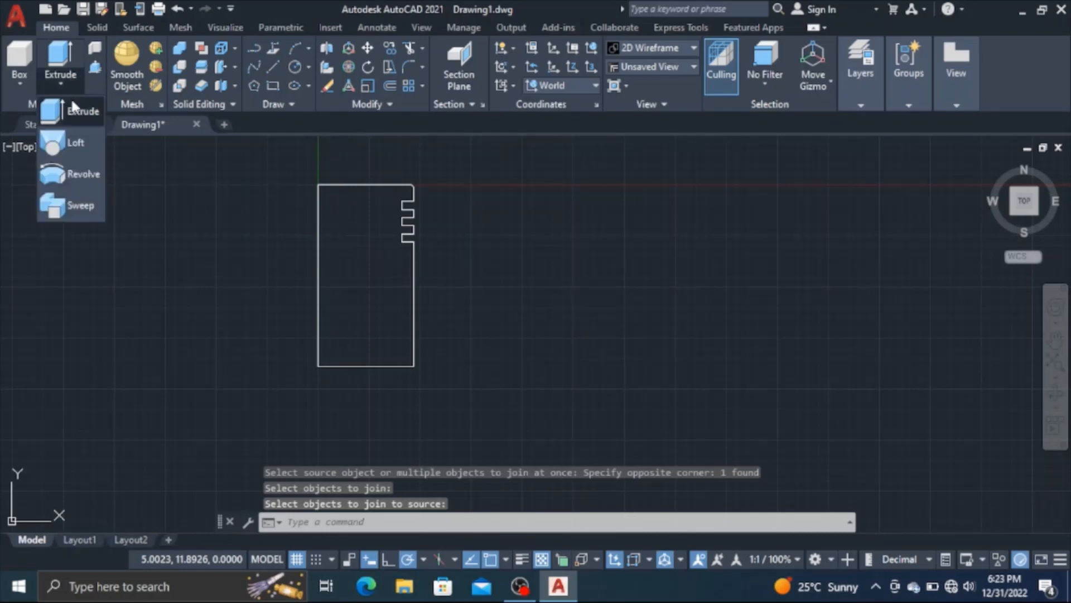
click(83, 173)
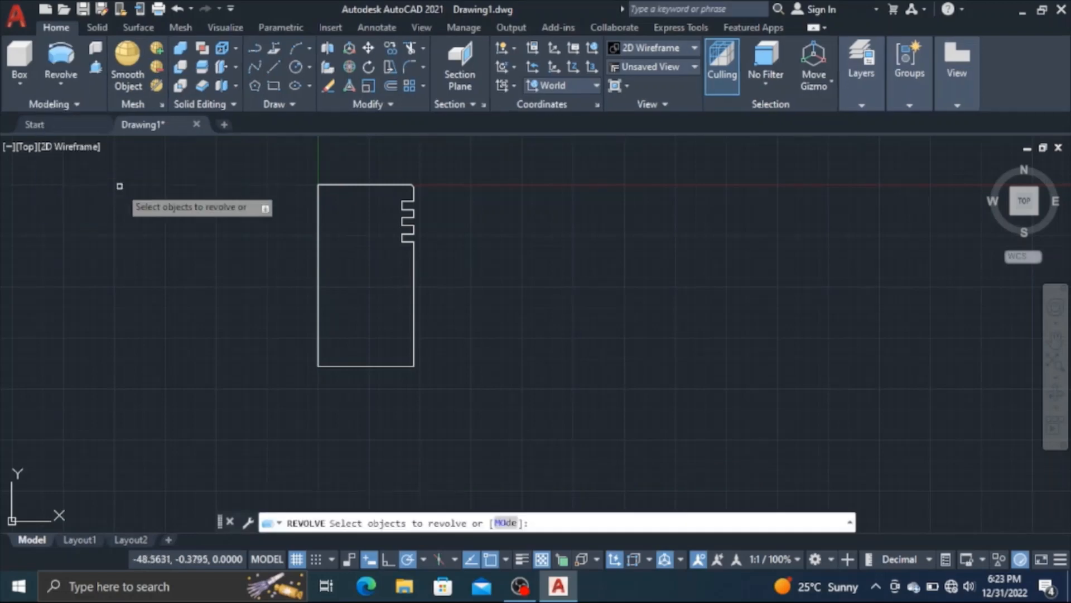
click(404, 186)
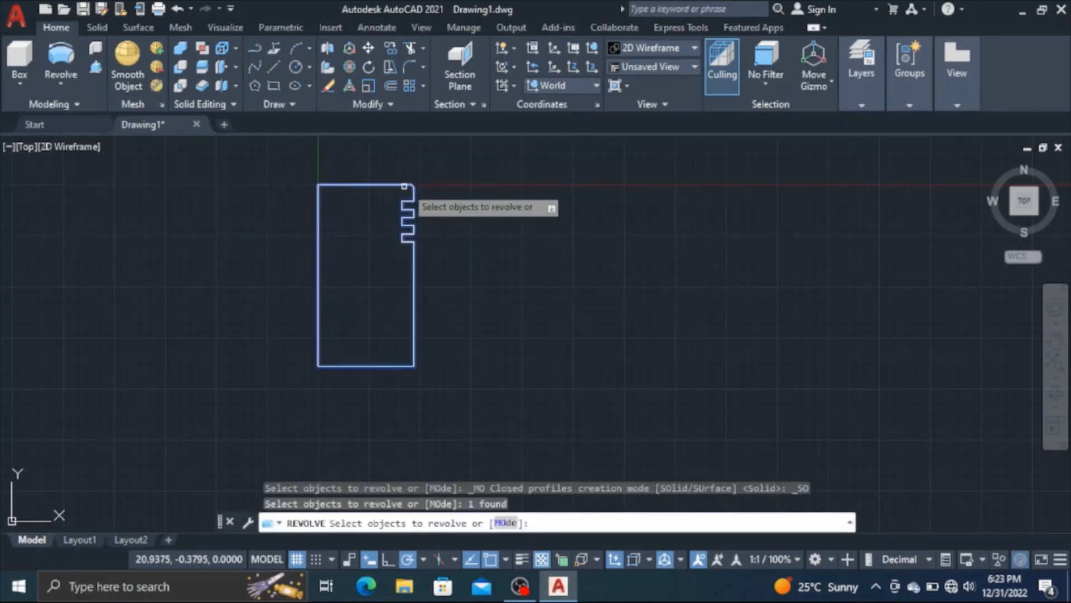
key(Return)
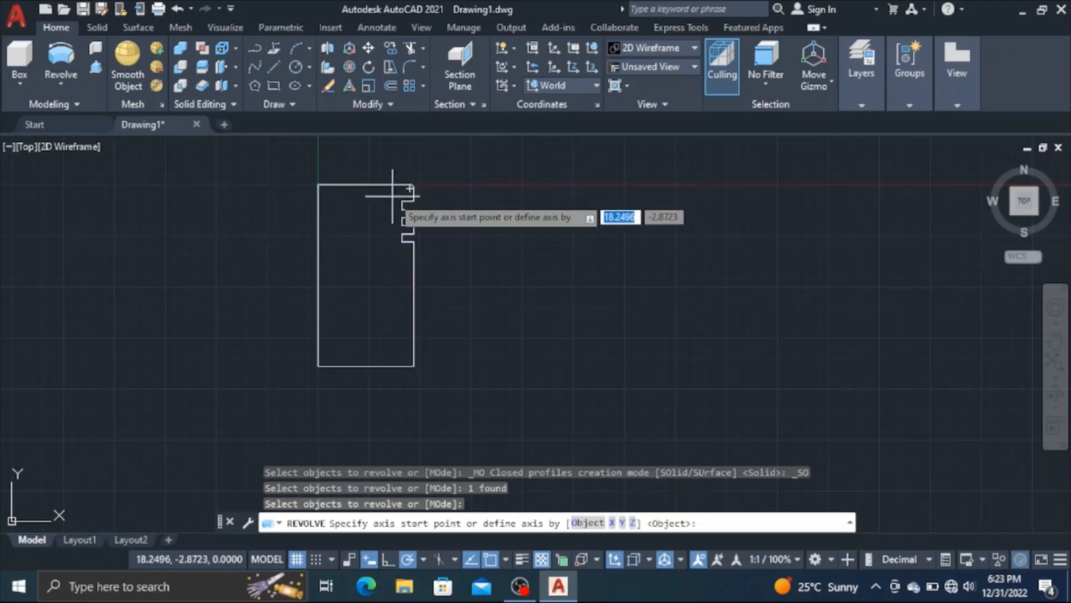
click(318, 185)
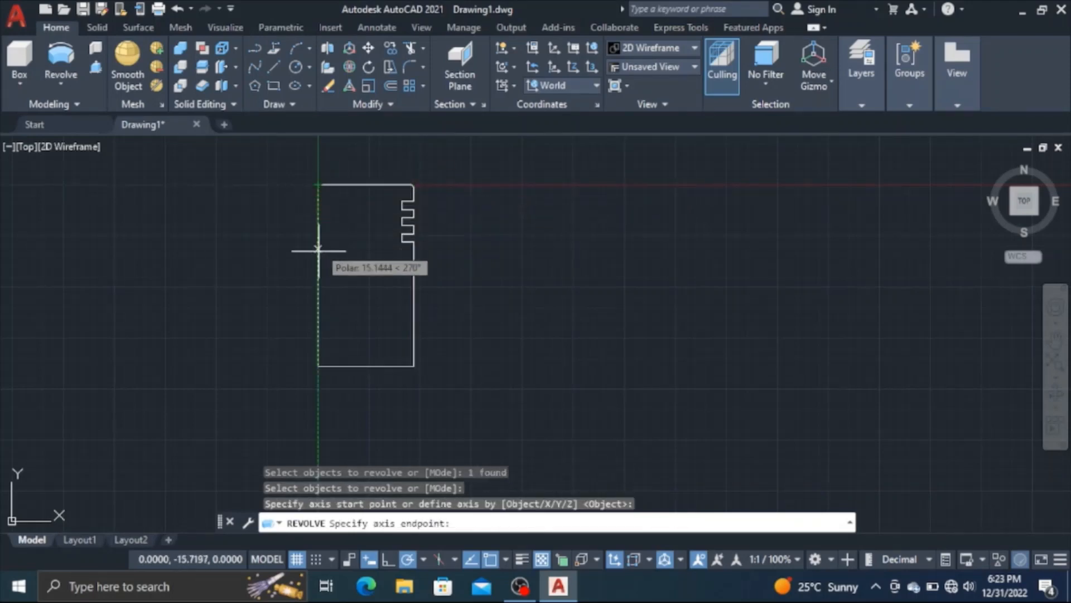
click(318, 366)
key(Return)
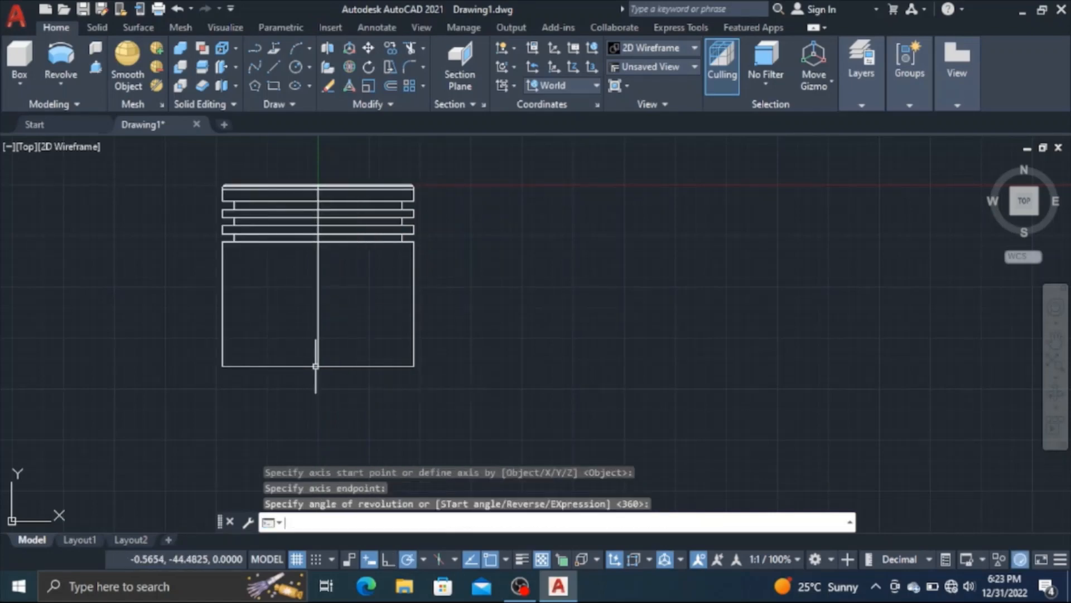
Hide the revolved grooved solid
click(413, 304)
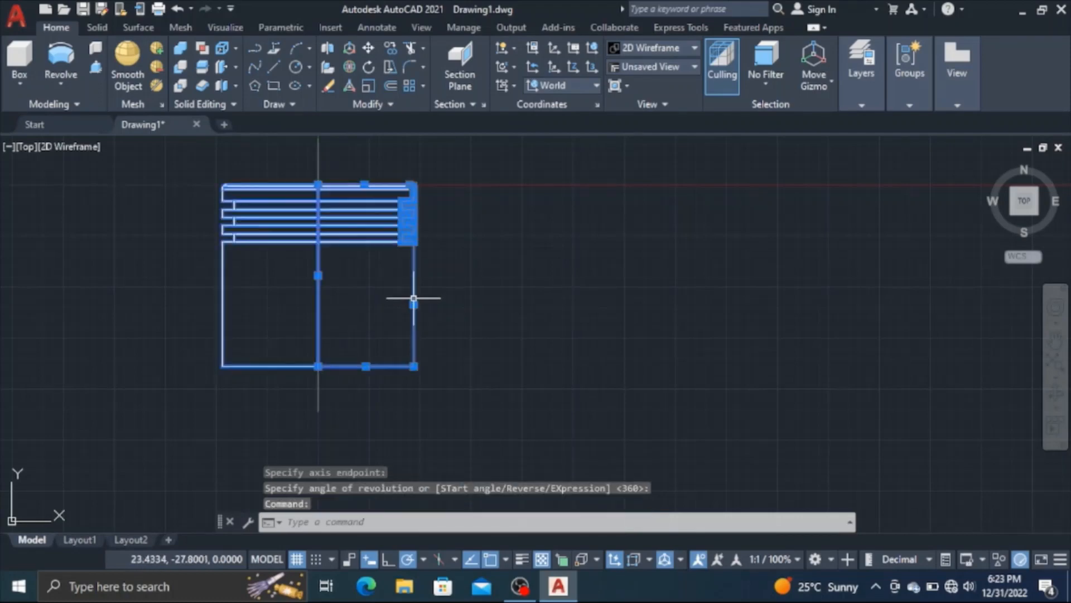
right_click(413, 304)
mouse_move(469, 261)
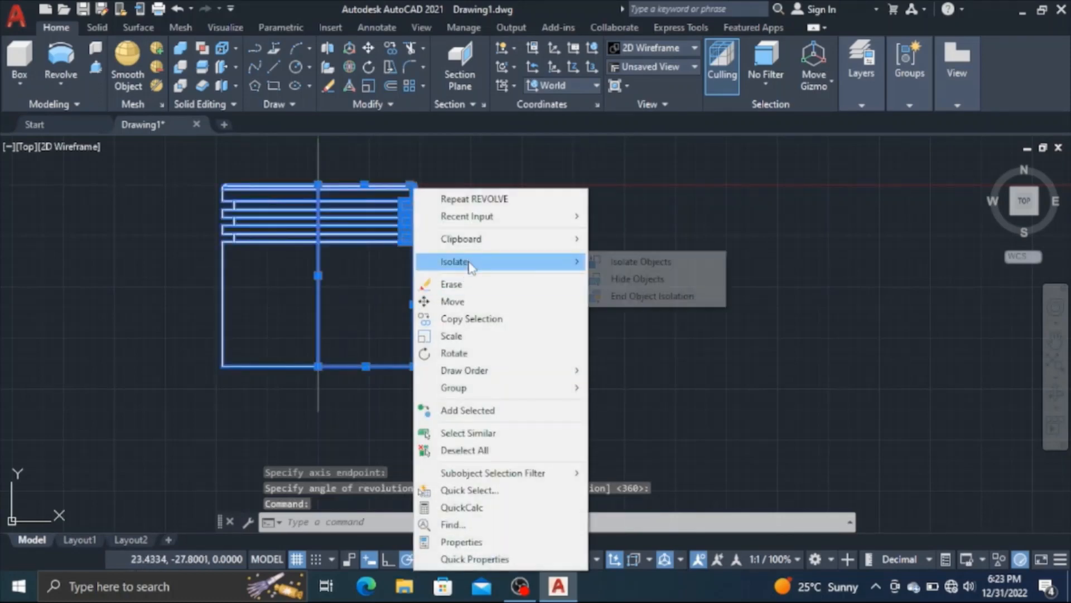
click(623, 278)
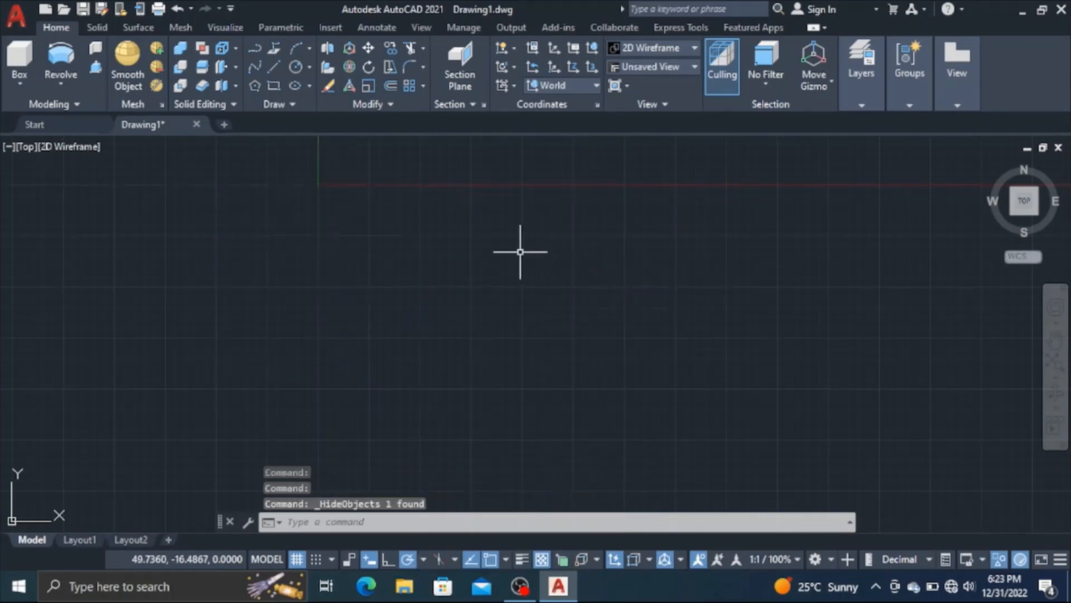
Start a new polyline at the origin 0,0 with segments 4 down and 18 right
scroll(520, 252, down, 5)
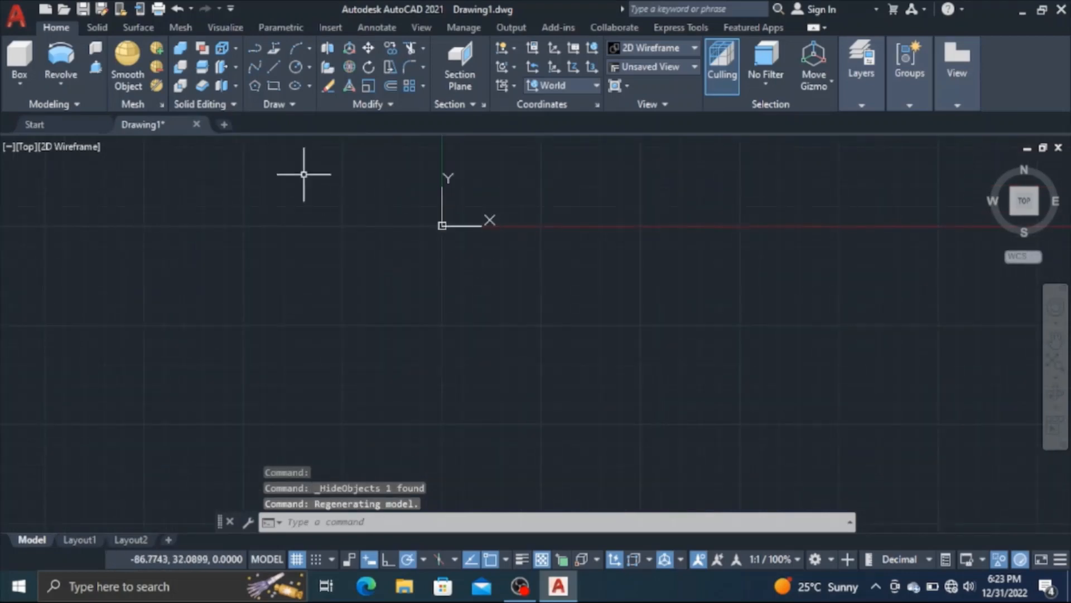
click(260, 53)
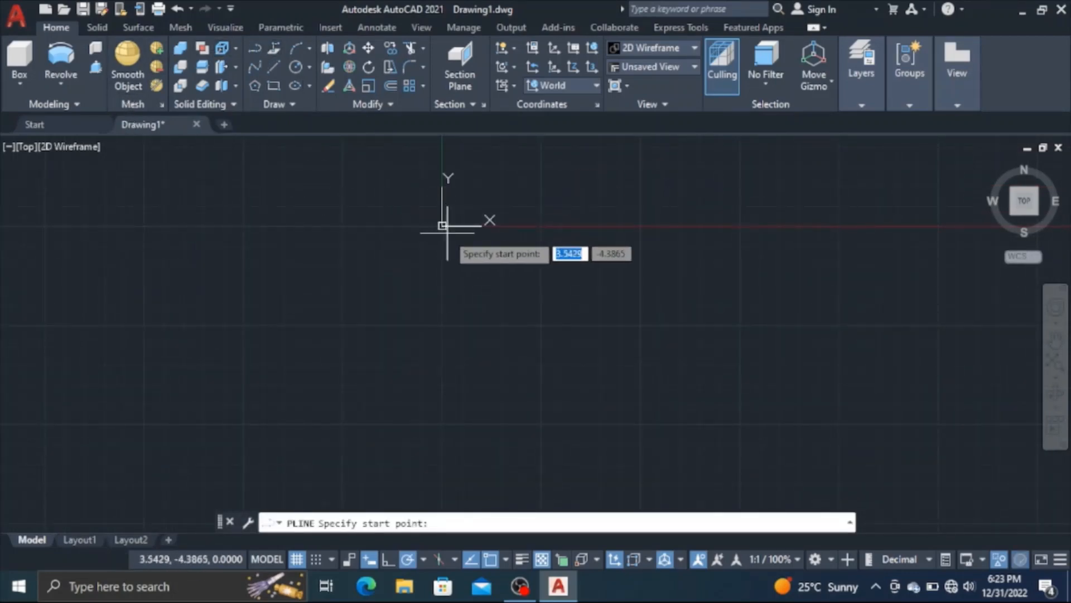
text(0)
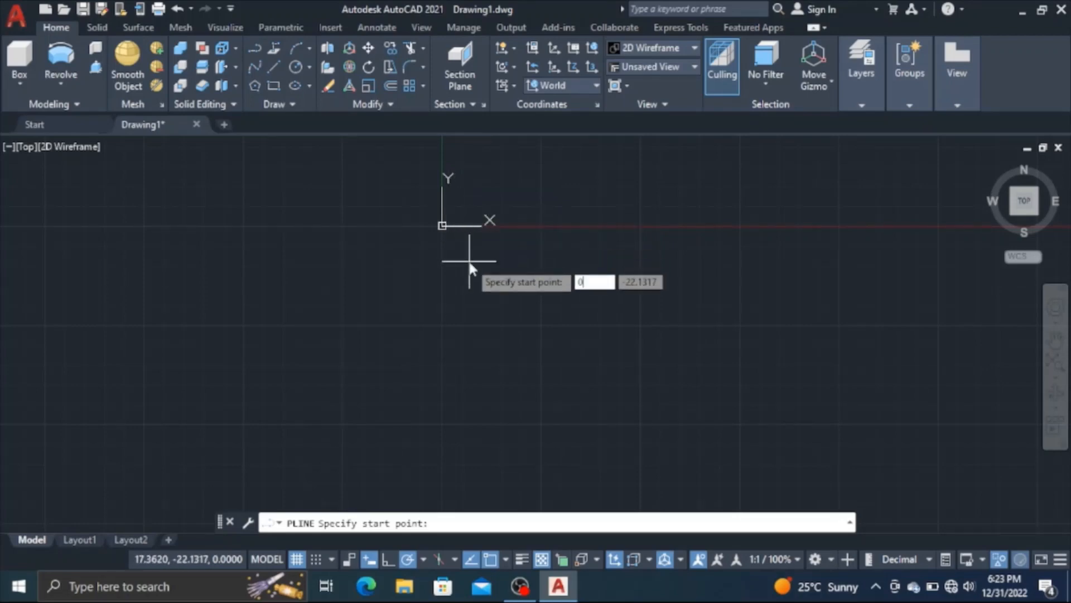
key(Tab)
text(0)
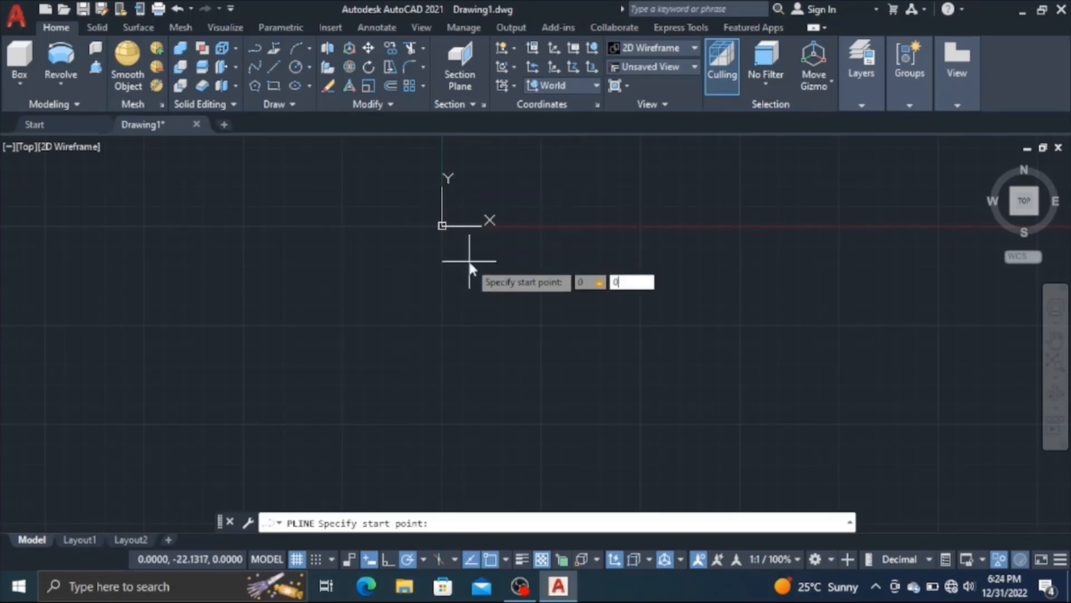
key(Return)
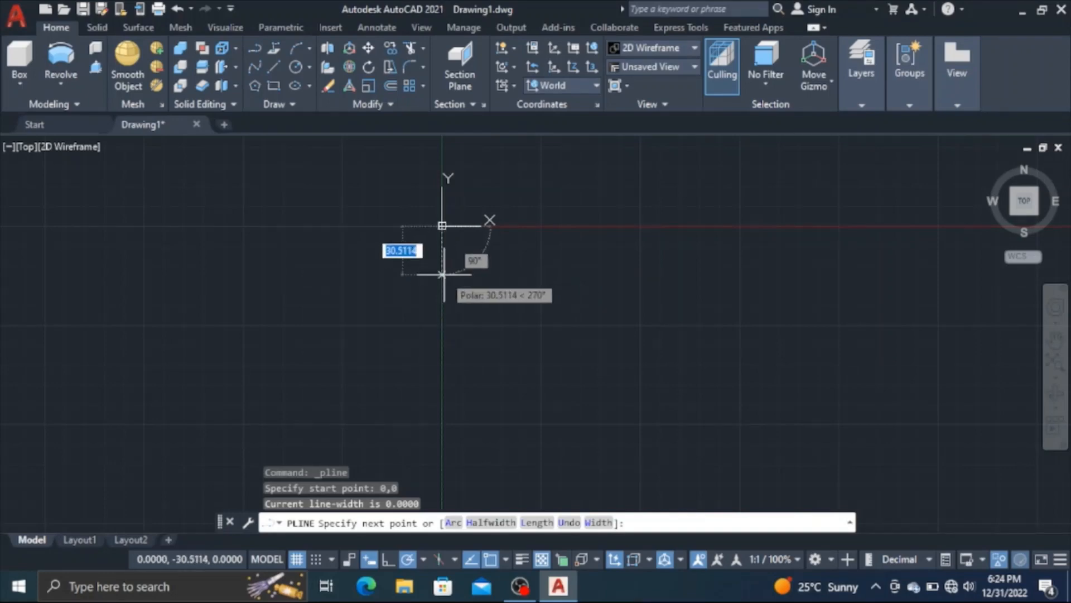
text(4)
key(Return)
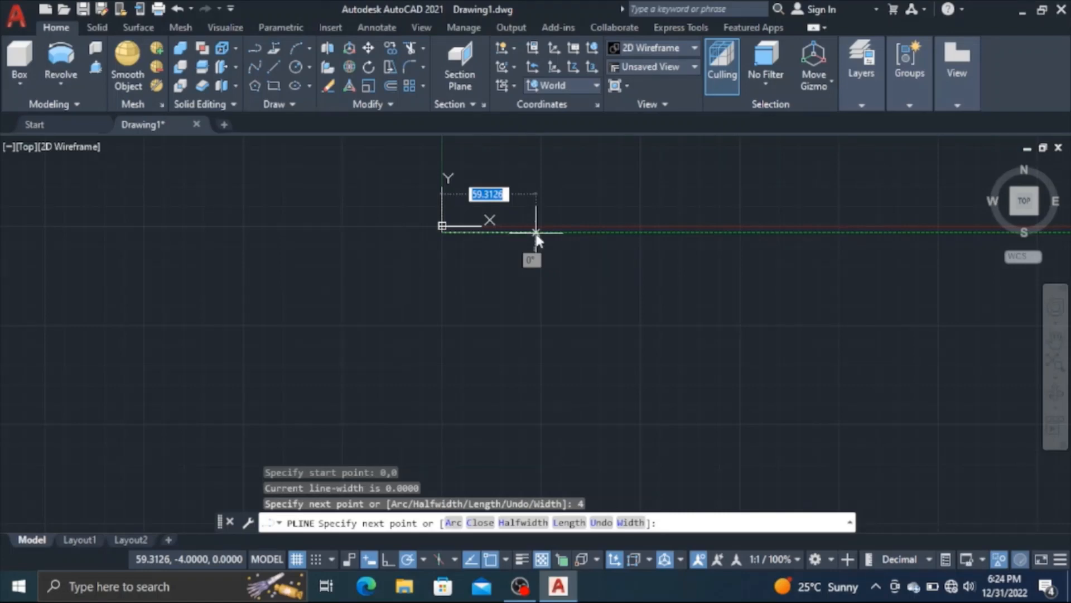
text(18)
key(Return)
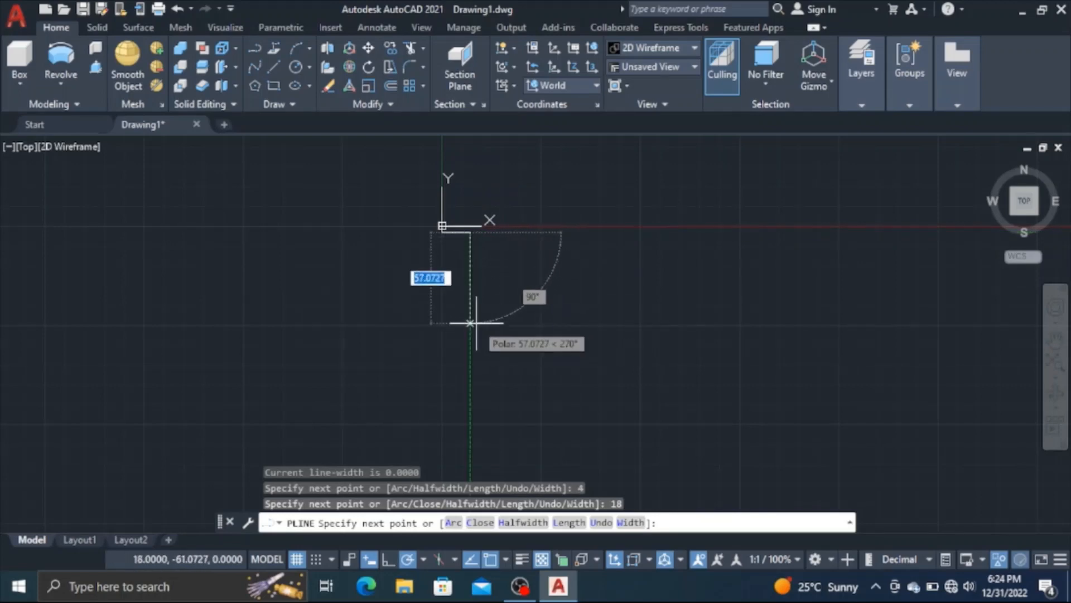
Continue the polyline with segments 12 down, 8 left, 12 down and 10 right
scroll(477, 311, up, 2)
middle_drag(476, 310, 461, 365)
scroll(460, 316, up, 3)
middle_drag(461, 304, 478, 384)
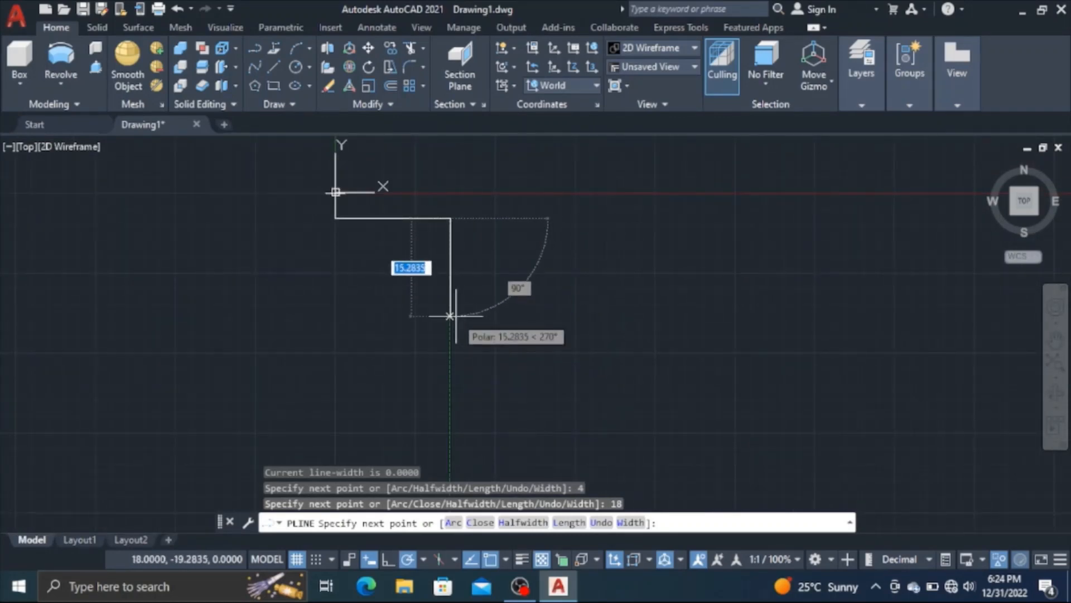
text(12)
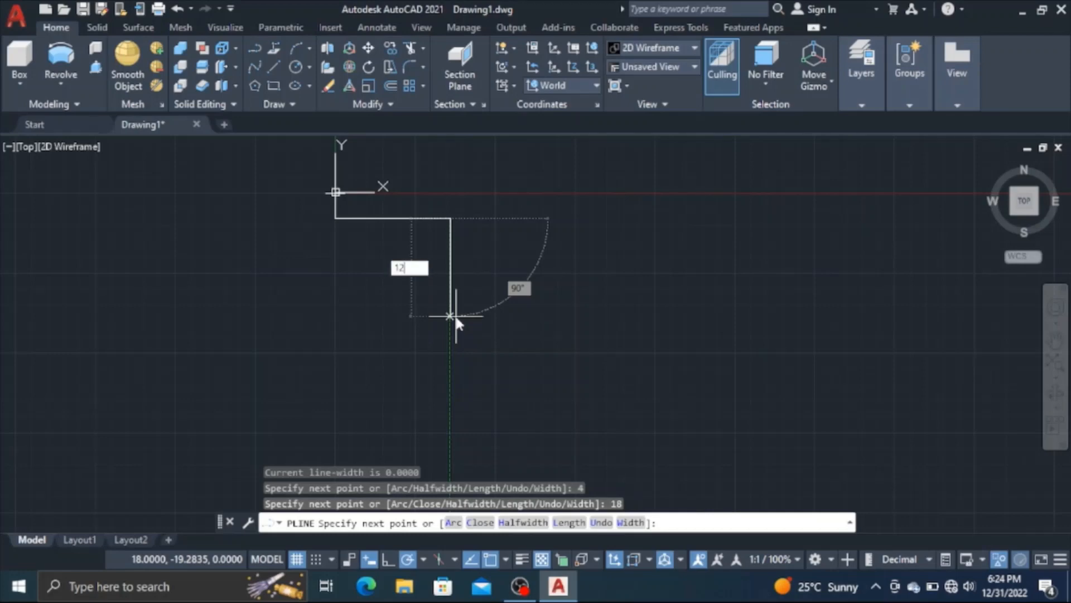
key(Return)
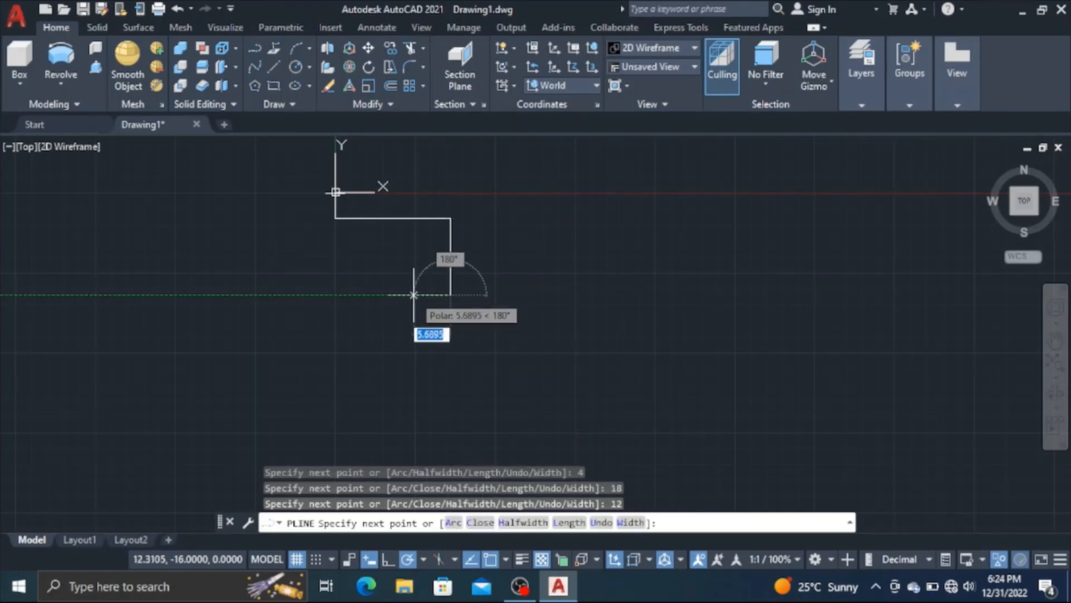
text(8)
key(Return)
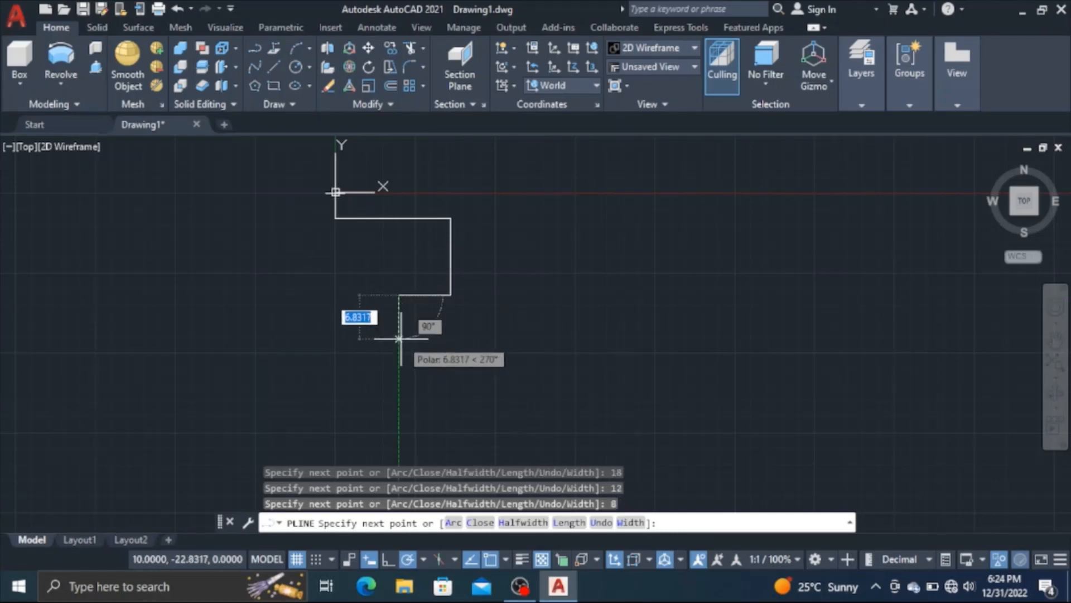
text(12)
key(Return)
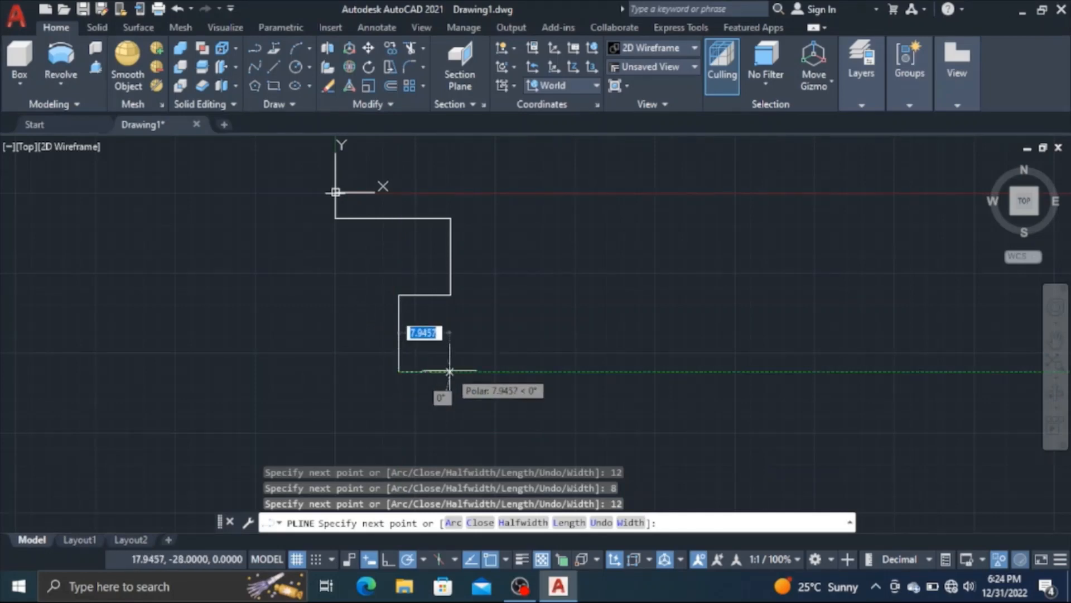
text(10)
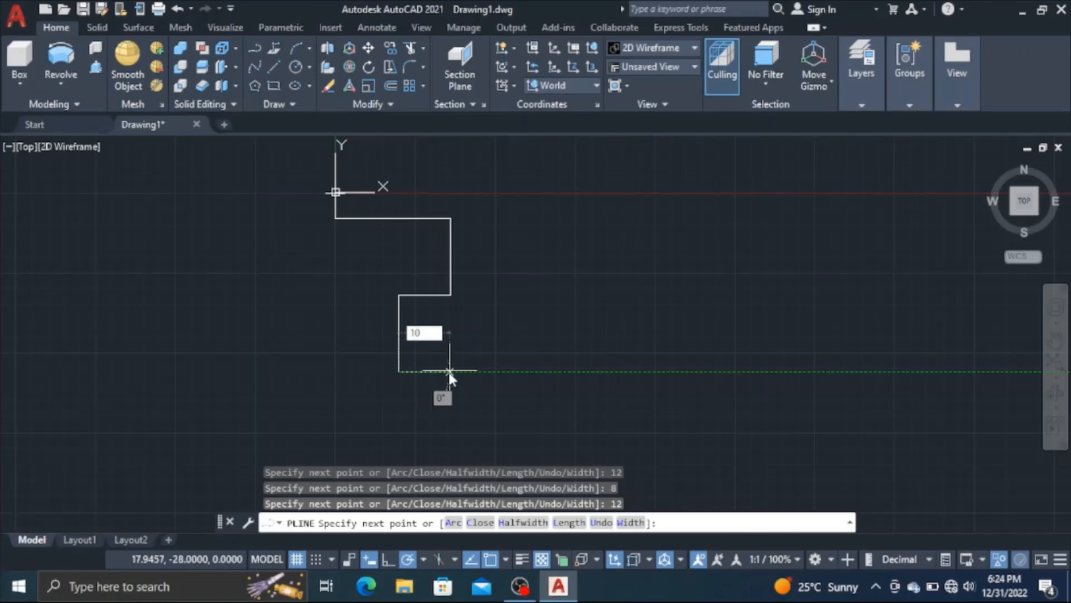
key(Return)
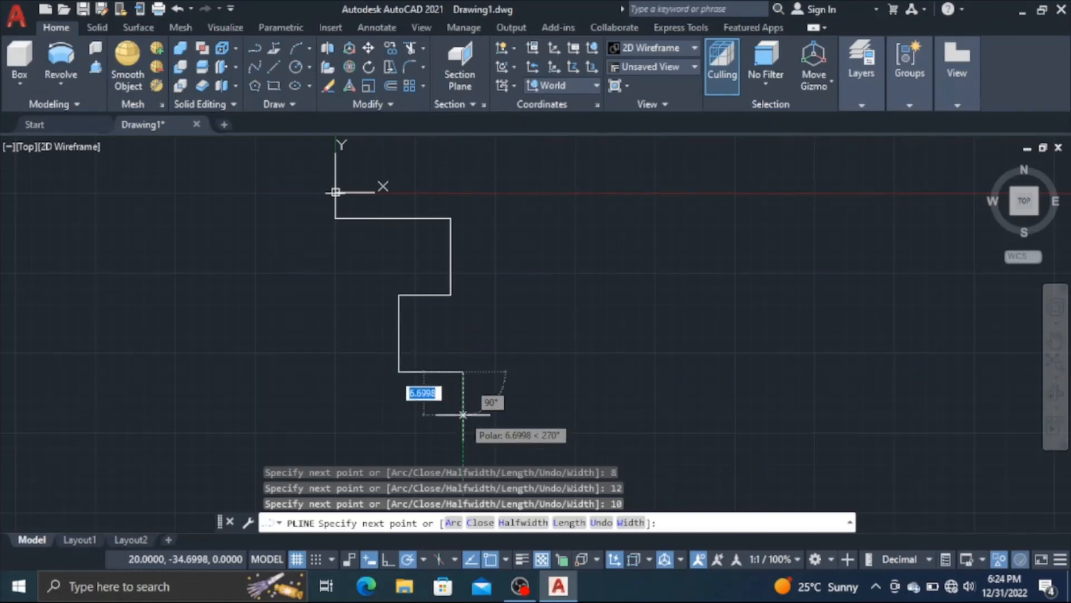
Continue the polyline 4 down, then add a small notch with segments 1 left, 1 down and 1 right
key(BackSpace)
key(Return)
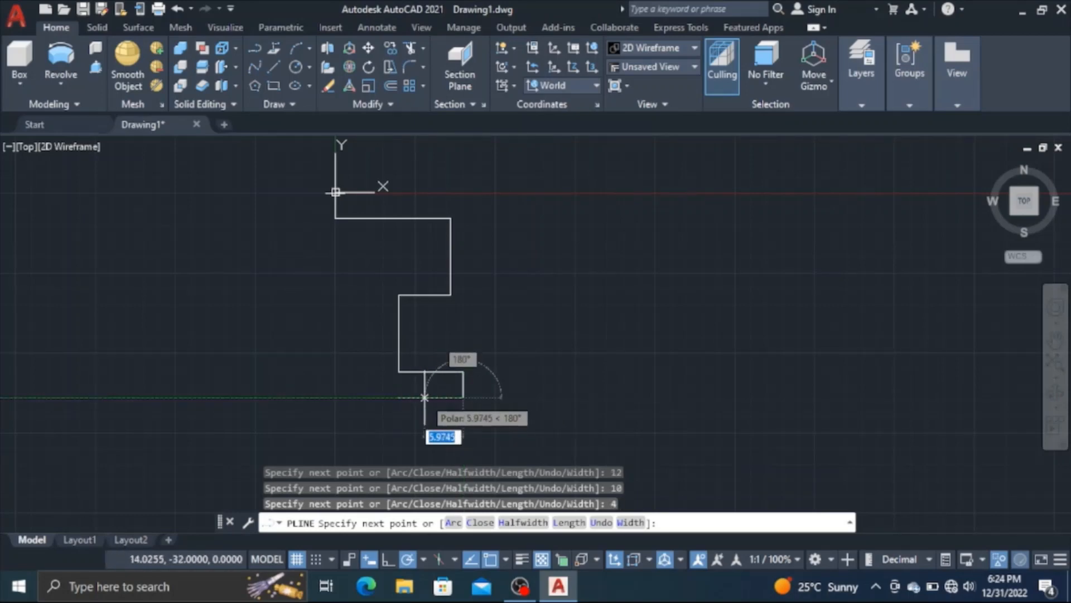
text(1)
key(Return)
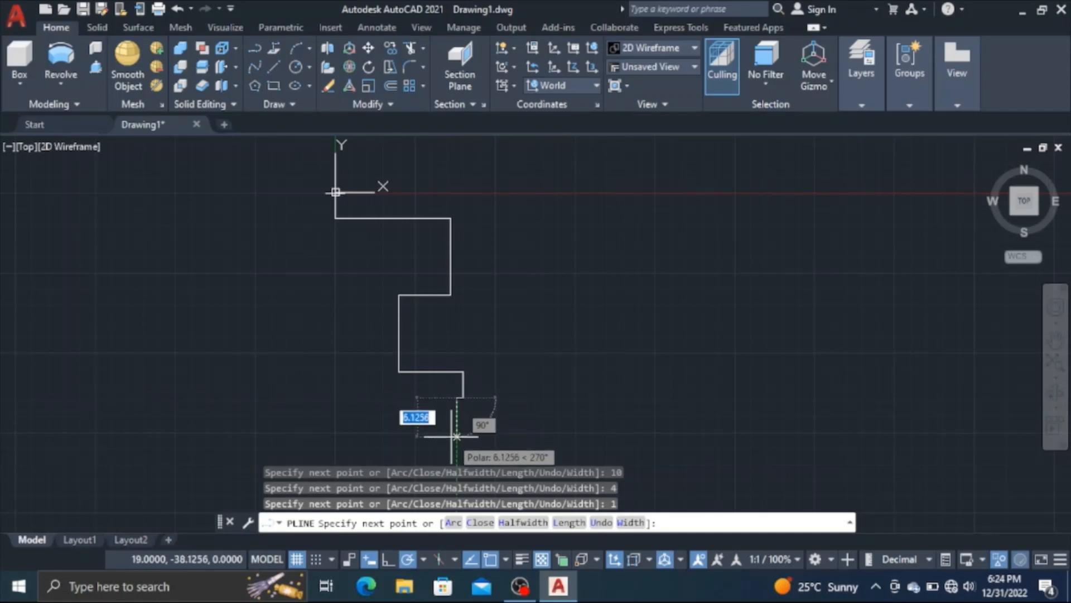
text(1)
key(Return)
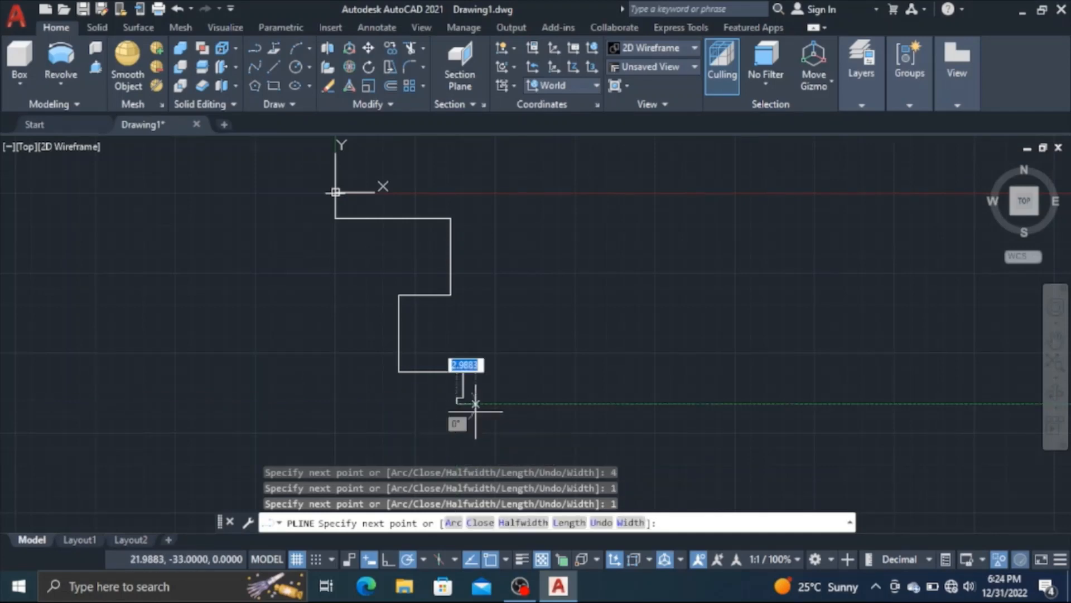
text(1)
key(Return)
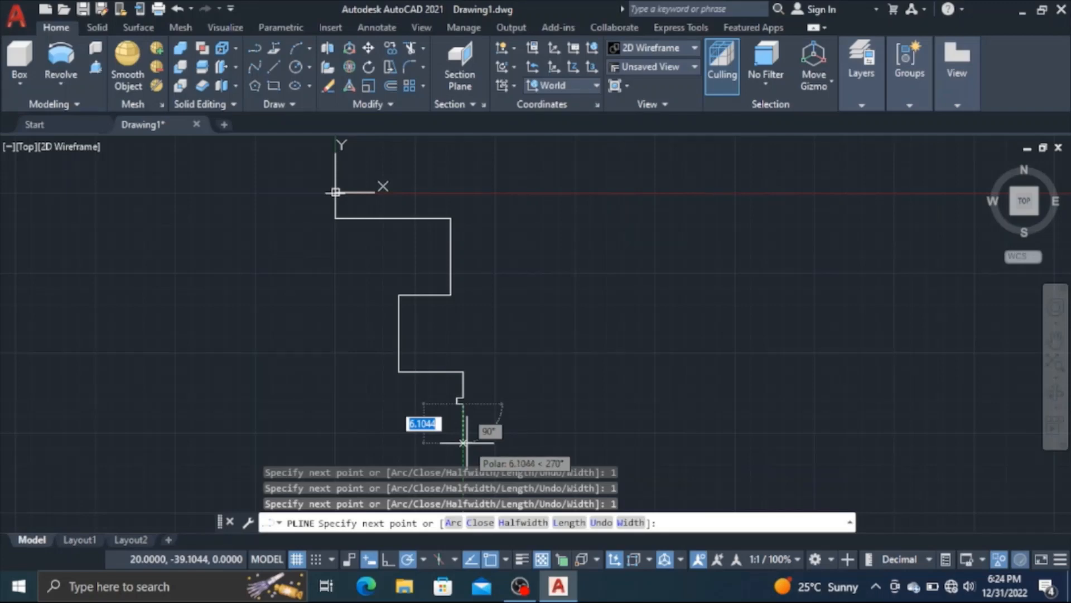
Finish the polyline 30 down, left to directly below the origin, and back up to the start of the 18-long top edge
text(30)
key(Return)
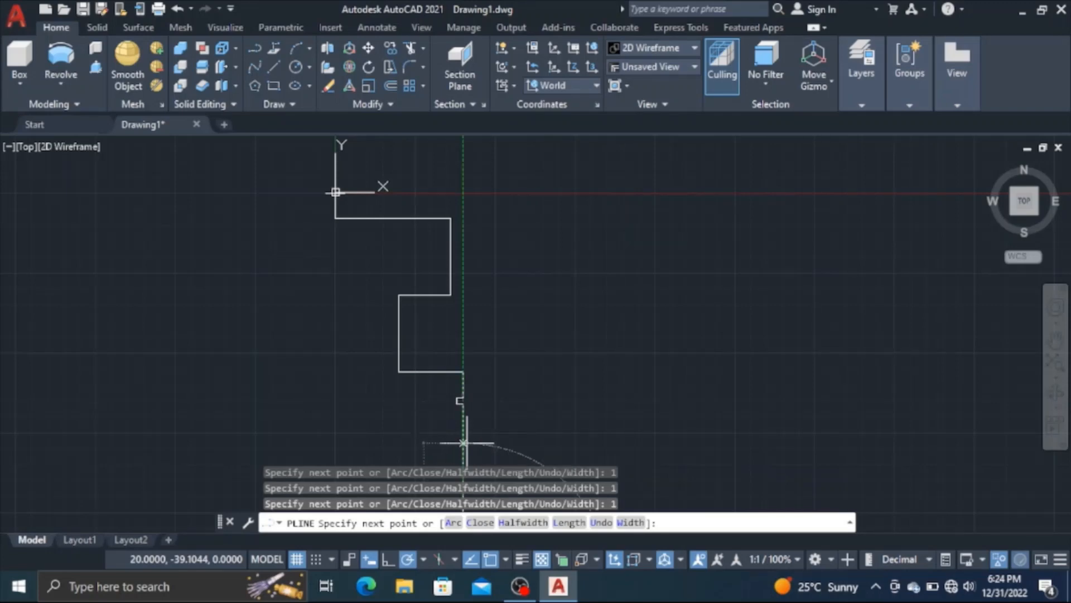
scroll(463, 438, down, 3)
middle_drag(469, 435, 494, 310)
scroll(463, 317, up, 2)
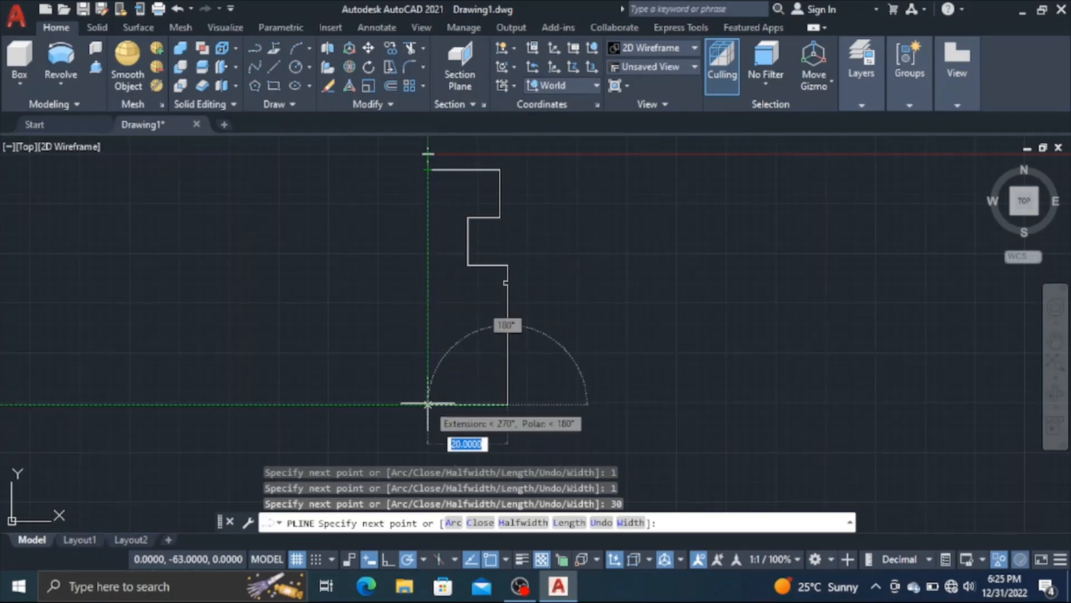
click(427, 403)
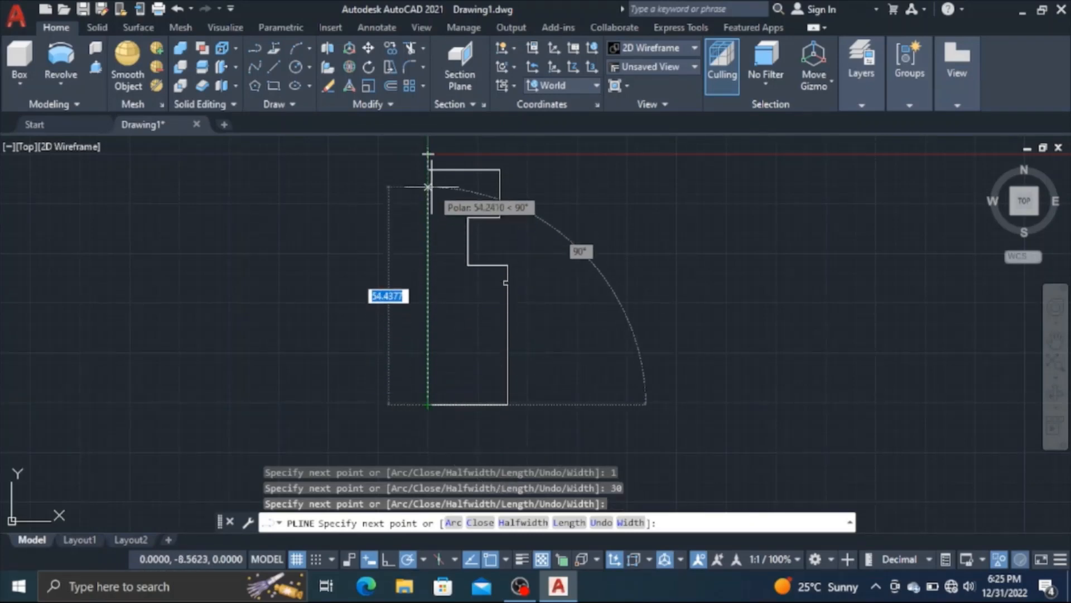
click(427, 169)
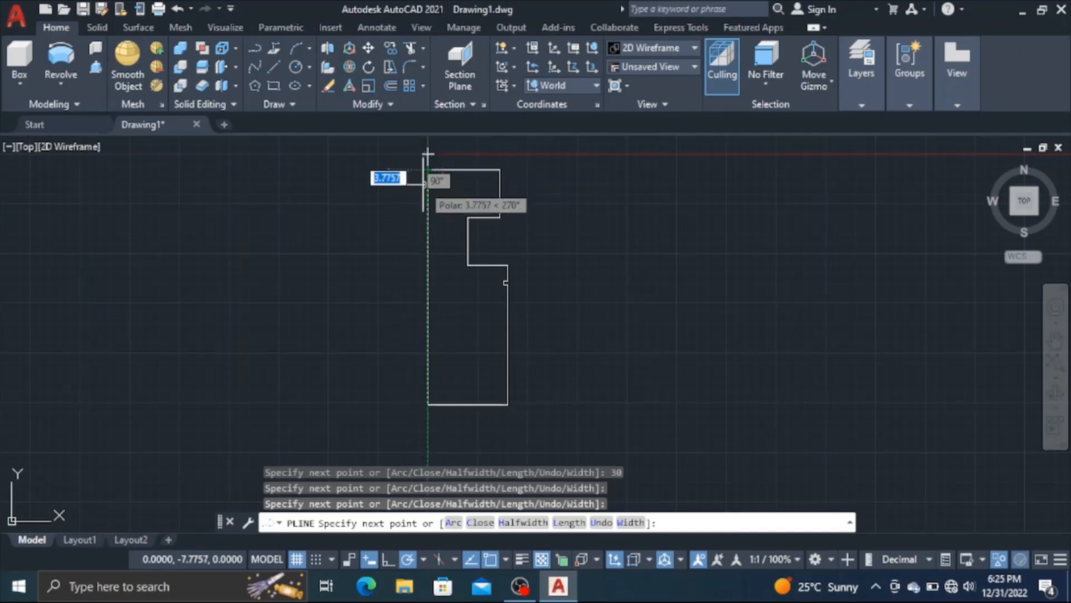
key(Return)
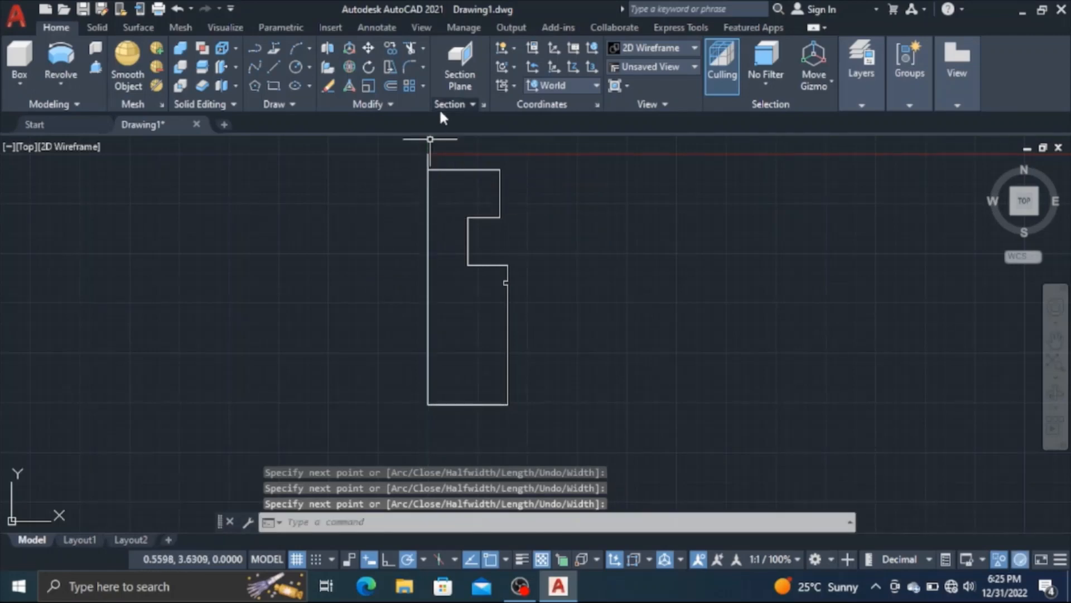
Trim away the short vertical stub between the origin and the profile's top edge
click(407, 49)
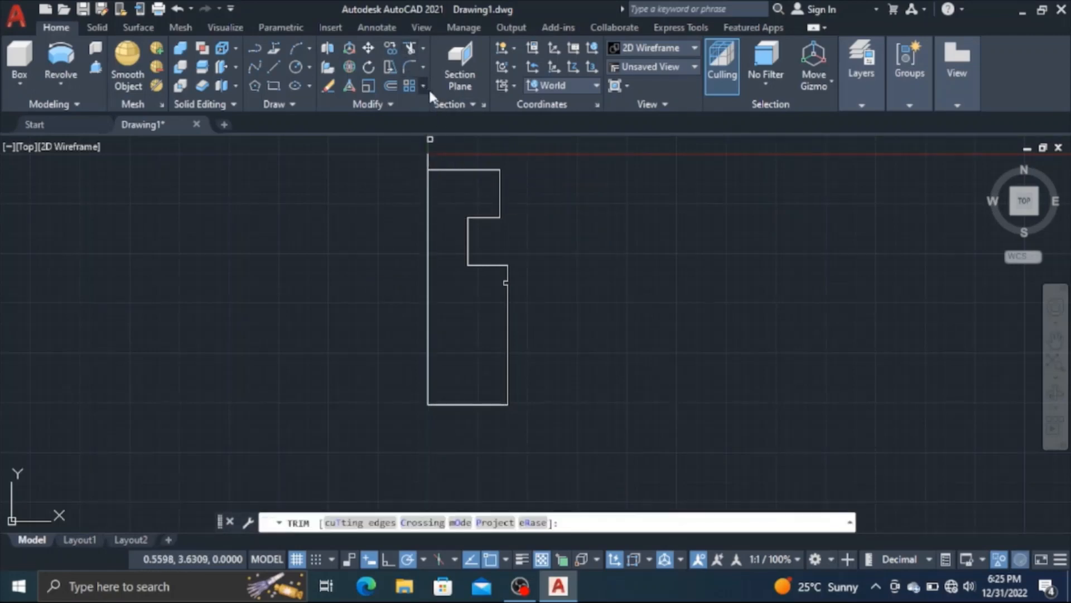
click(392, 175)
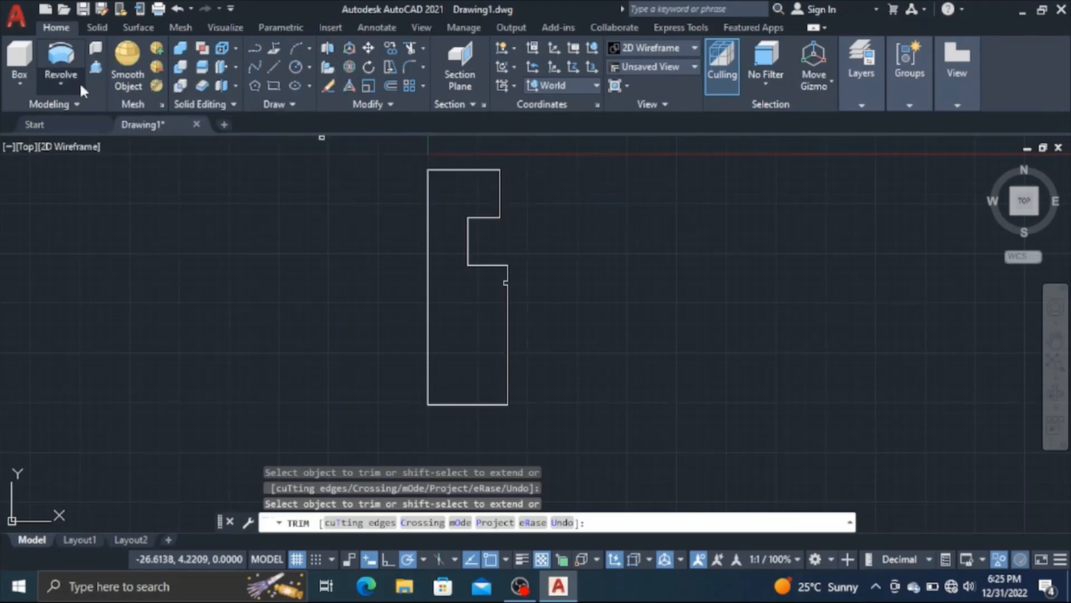
Revolve the closed inner profile a full 360° into a solid about its long vertical edge below the origin
click(69, 66)
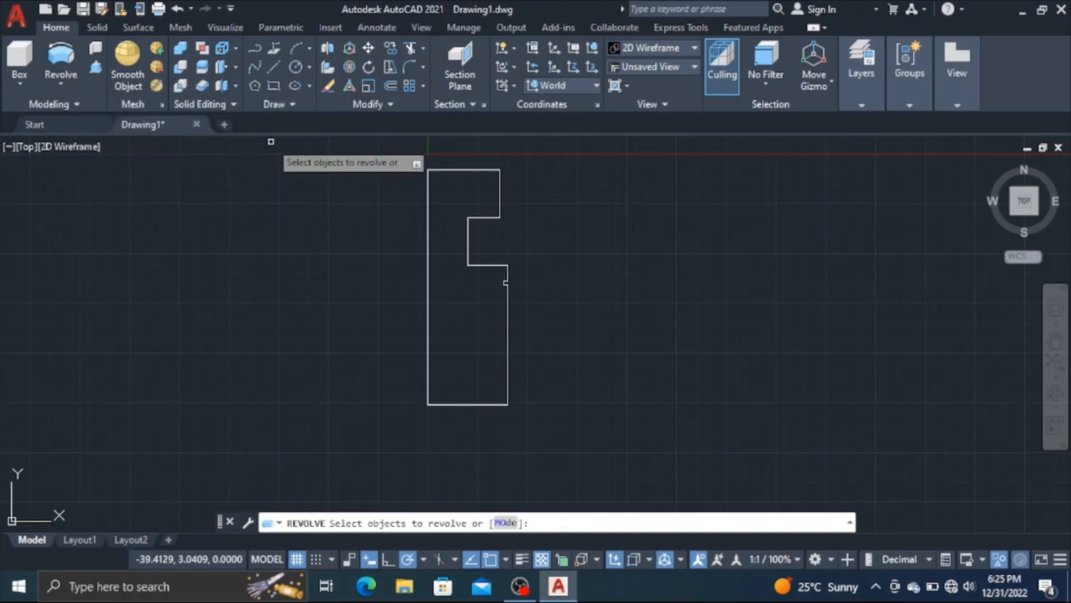
click(465, 167)
key(Return)
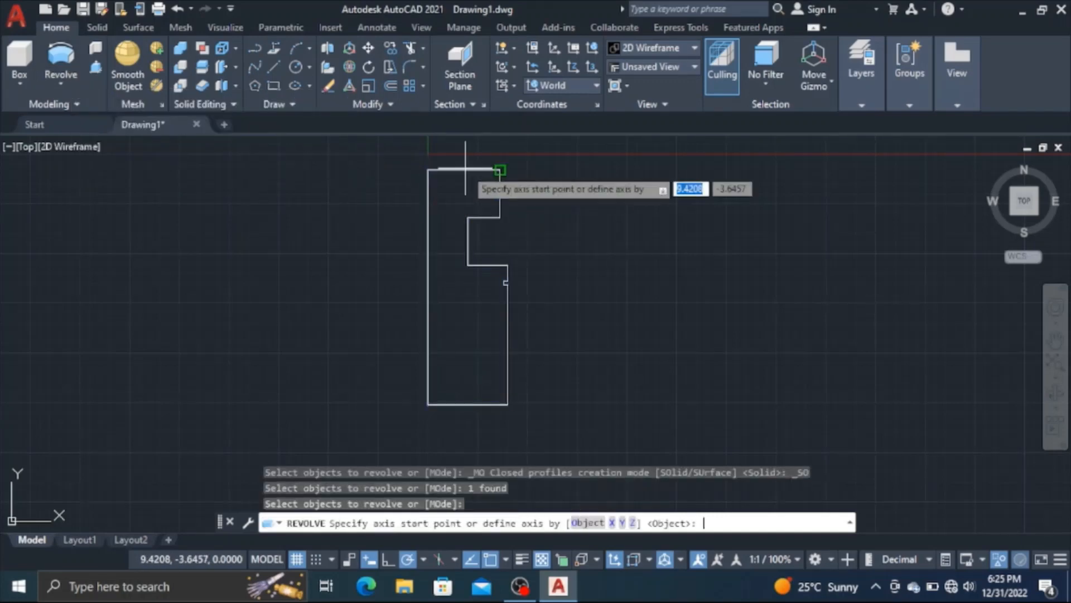
click(428, 169)
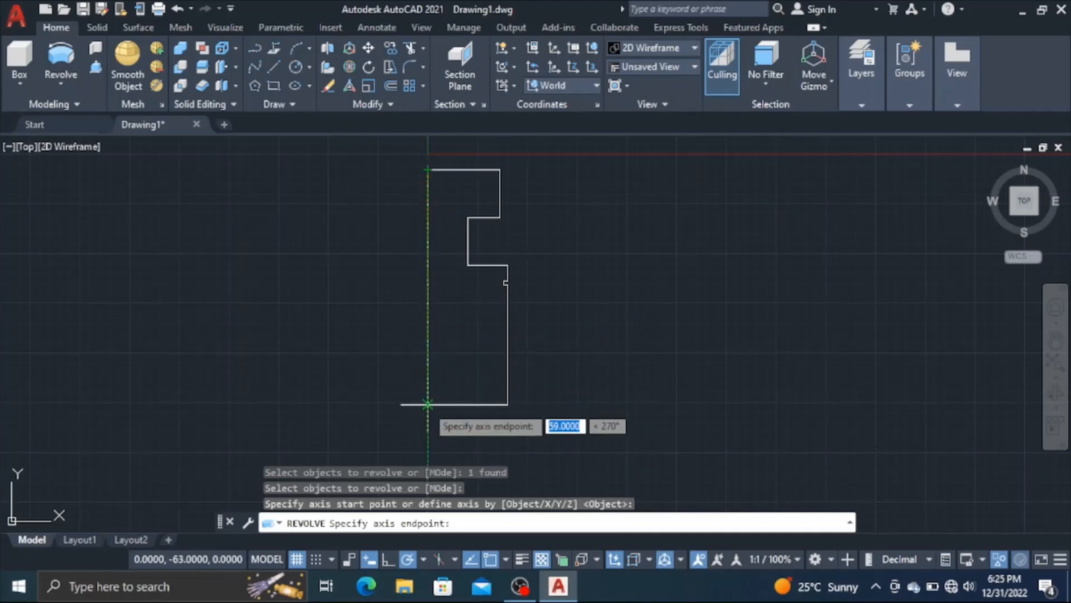
click(428, 404)
key(Return)
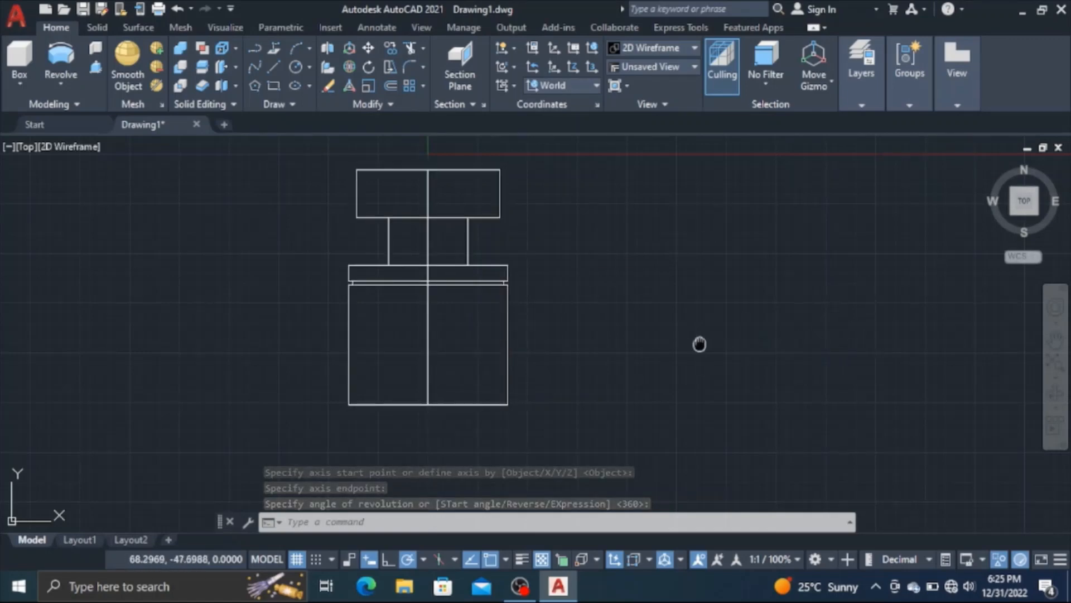
Show the revolved solid in the 3D home view with the Shaded visual style and turn the grid off
mouse_move(698, 342)
middle_down()
mouse_move(705, 356)
mouse_move(773, 376)
middle_up()
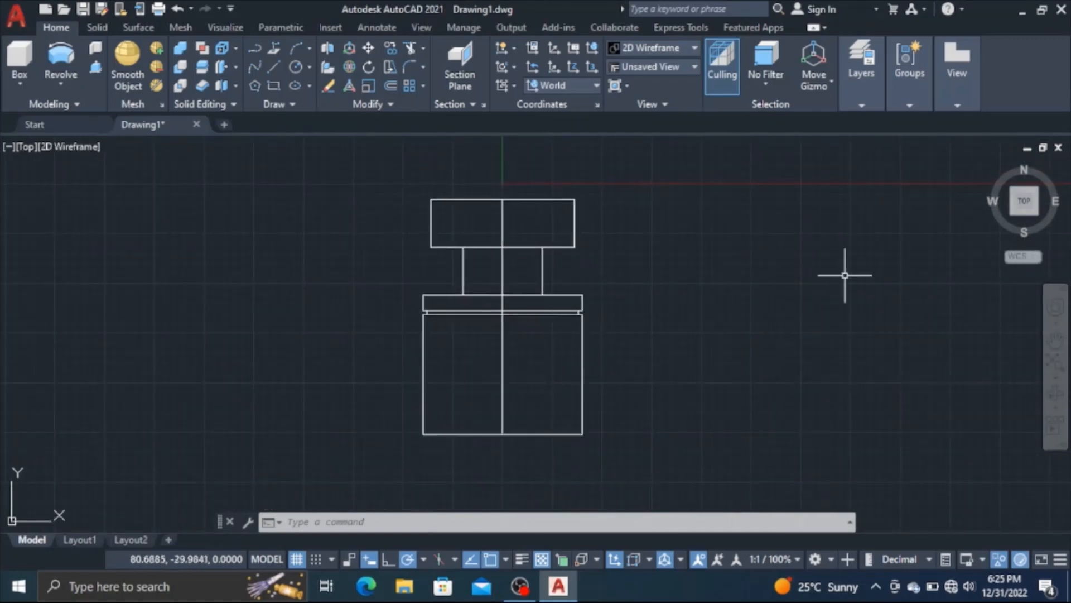
click(989, 164)
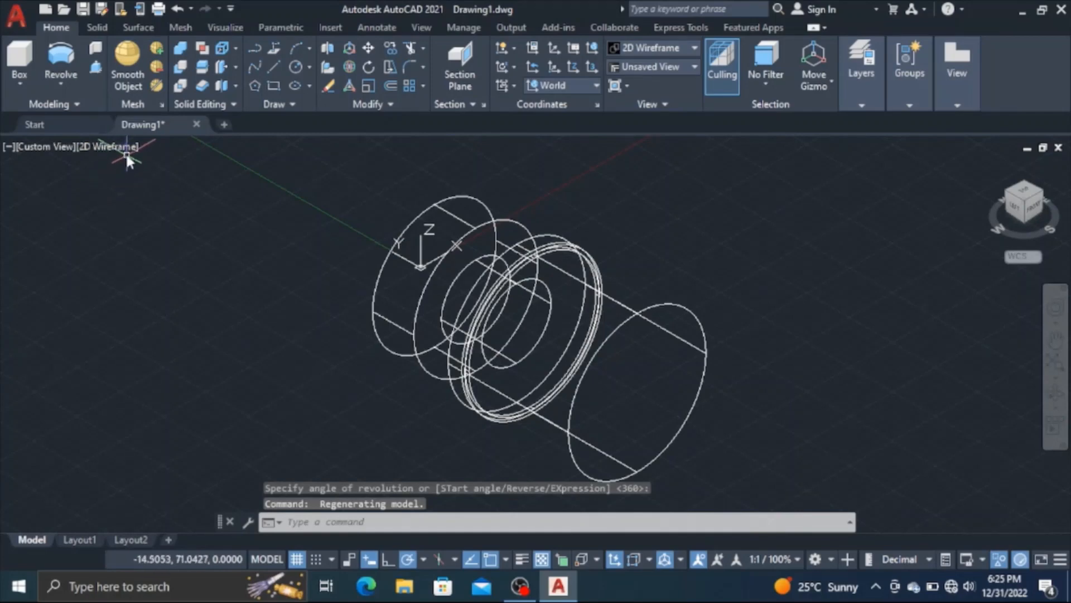
click(125, 146)
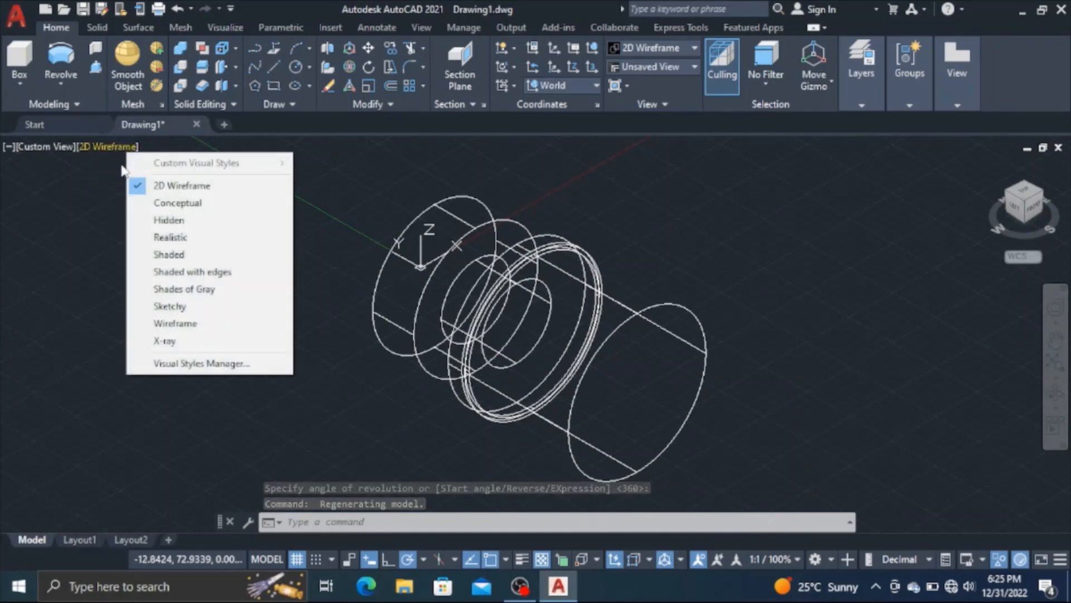
click(162, 254)
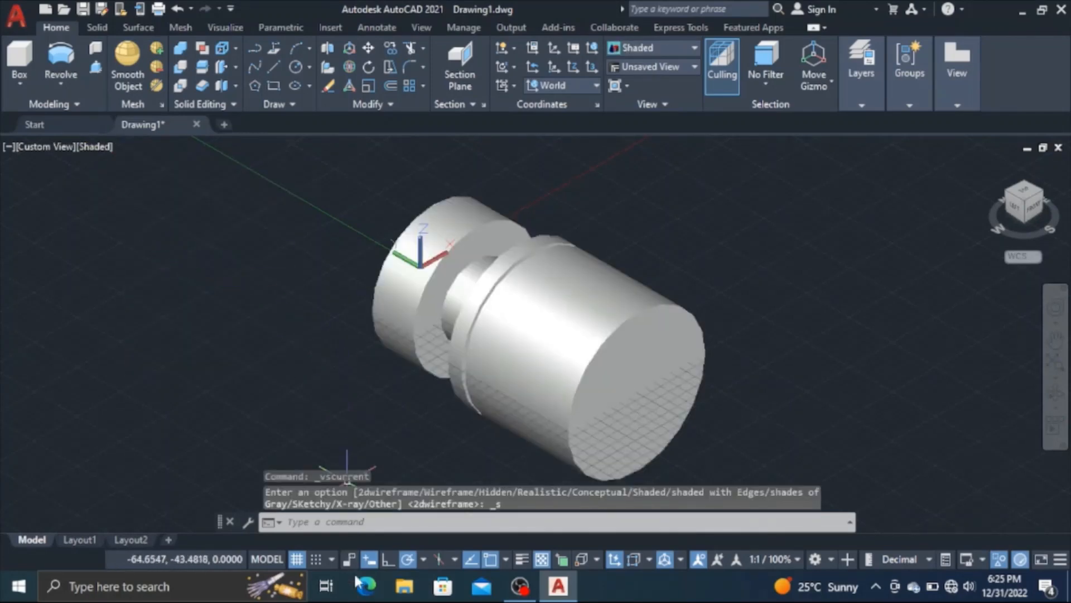
click(298, 559)
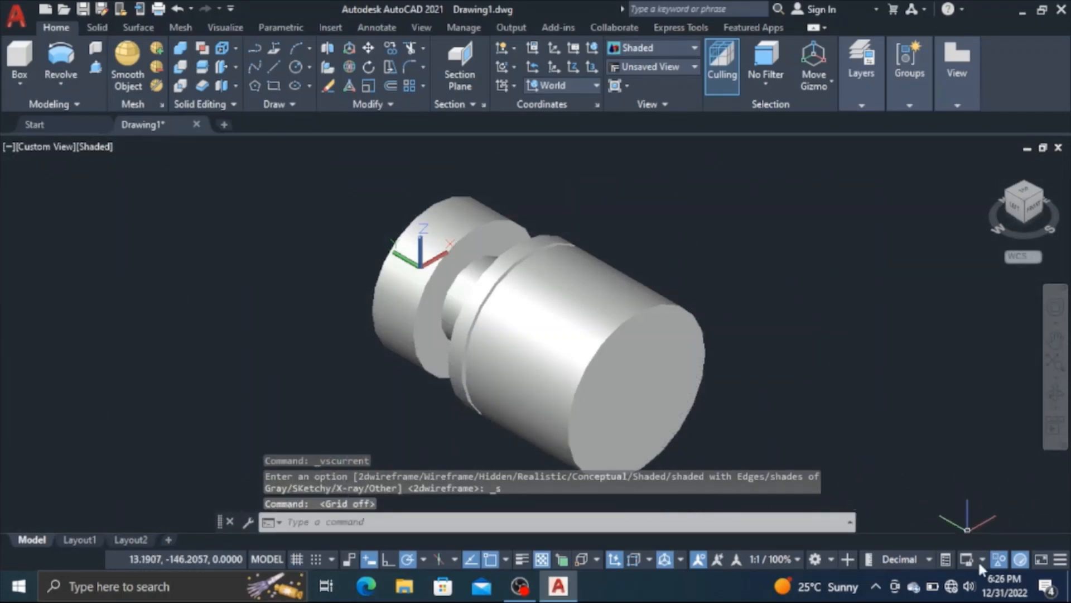
End the object isolation to bring back the grooved outer solid, and subtract the inner revolved solid from it
click(997, 565)
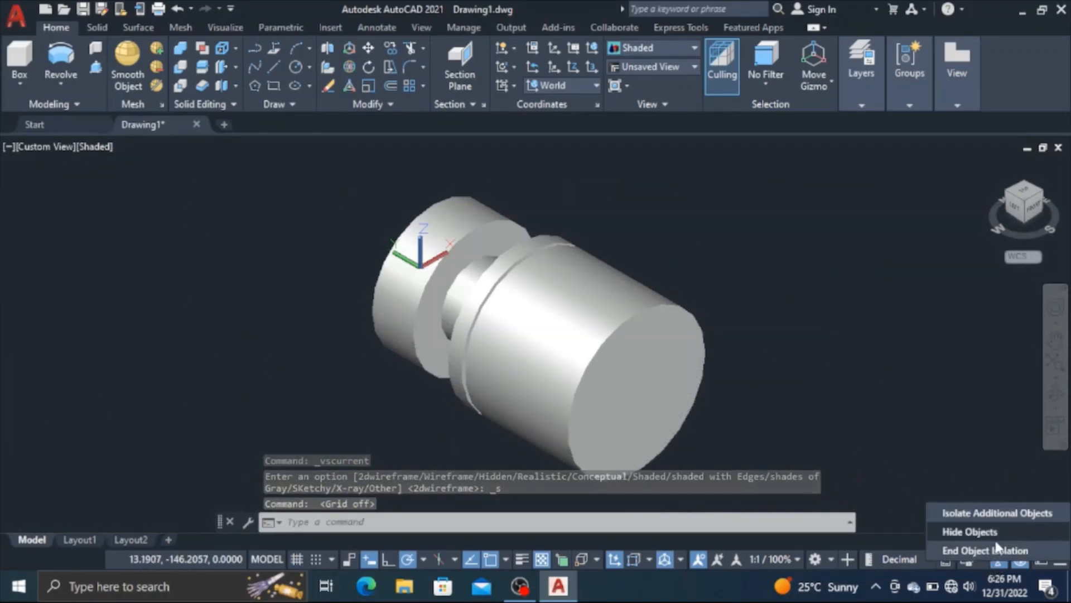
click(997, 549)
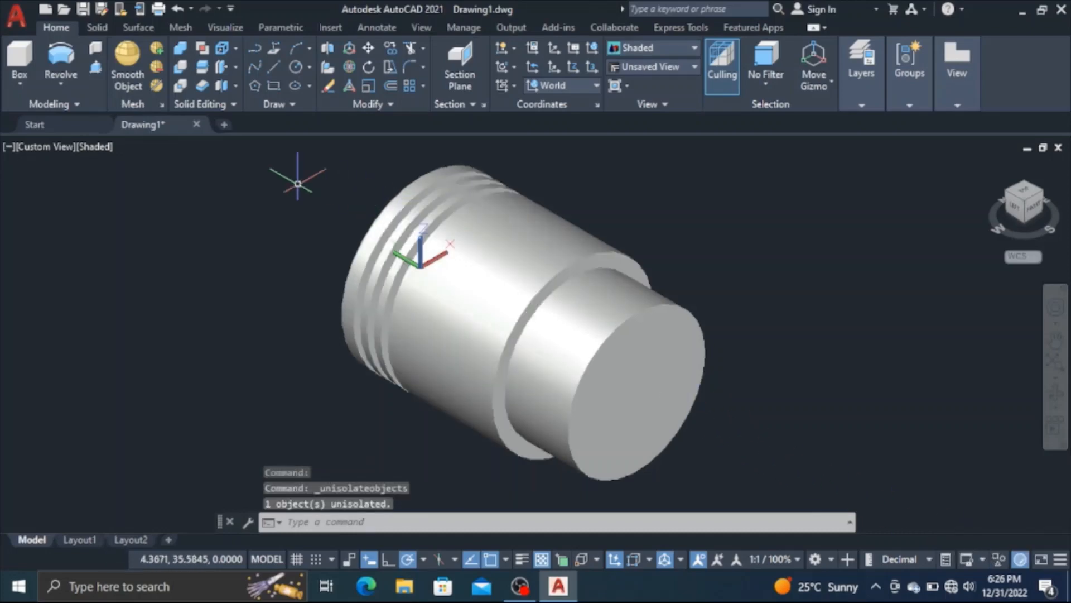
click(187, 68)
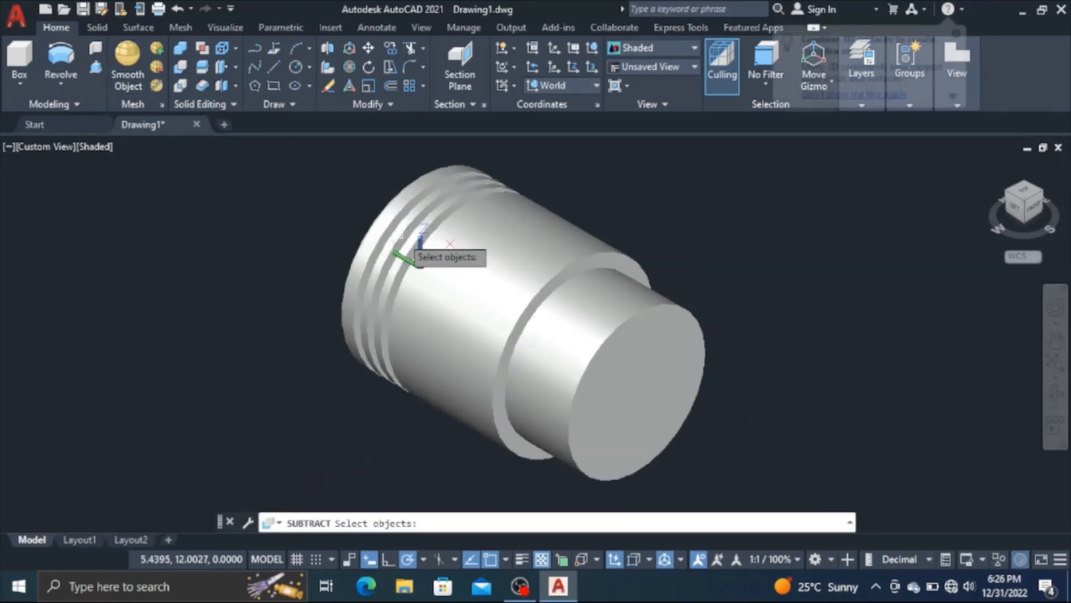
click(518, 227)
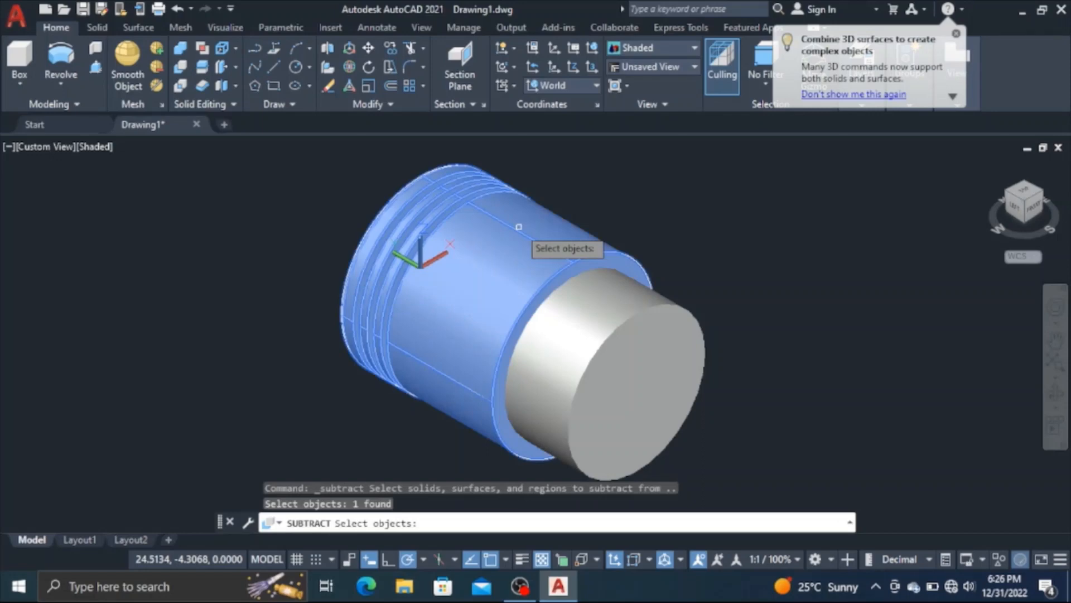
key(Return)
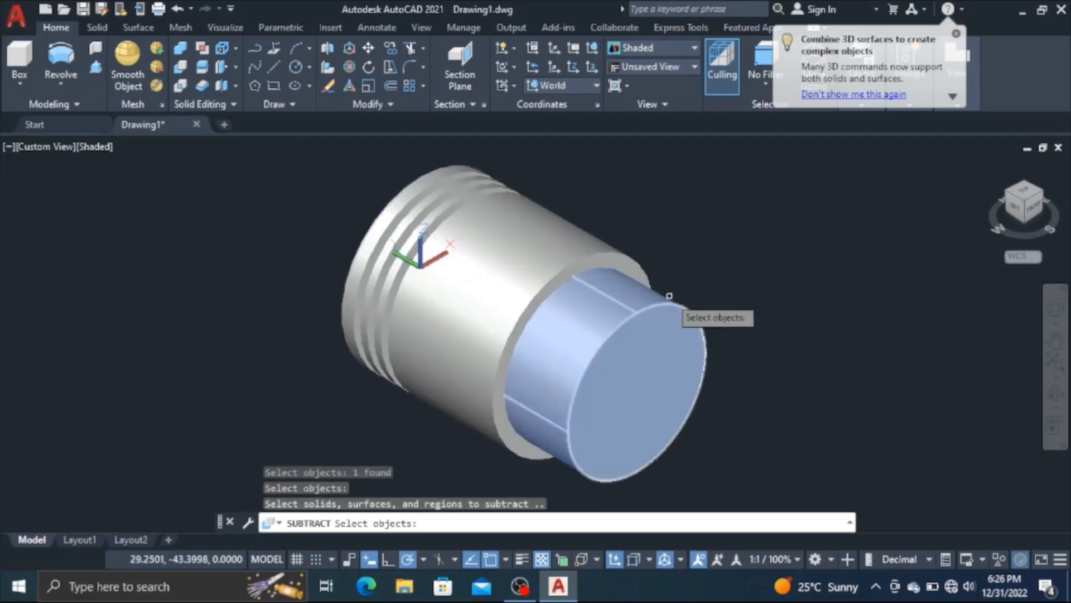
click(650, 325)
key(Return)
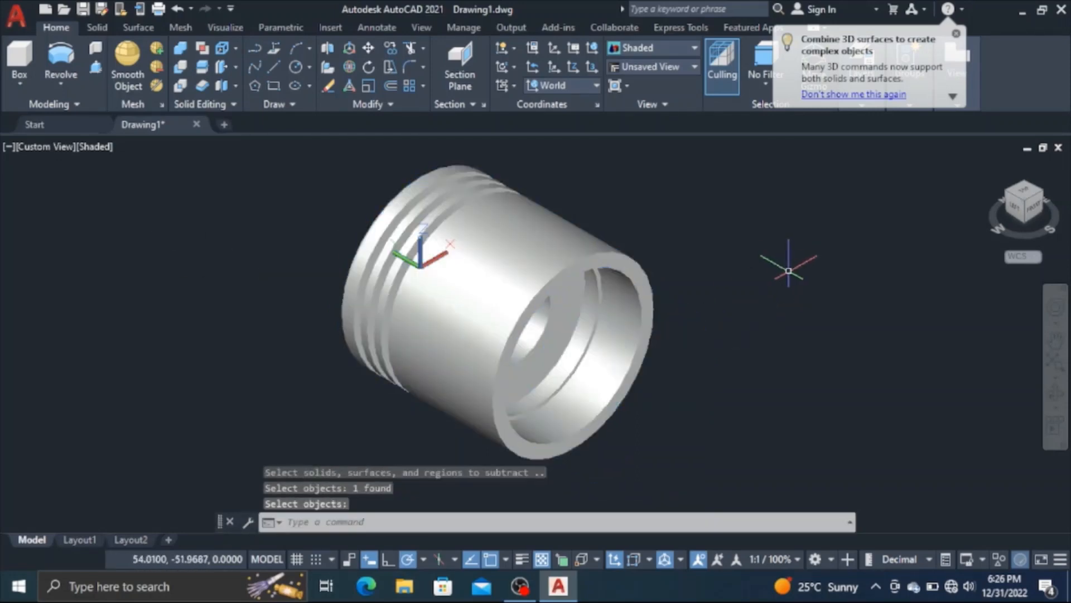
Return to the Top view and hide the hollowed piston solid
click(1056, 409)
drag(542, 426, 544, 338)
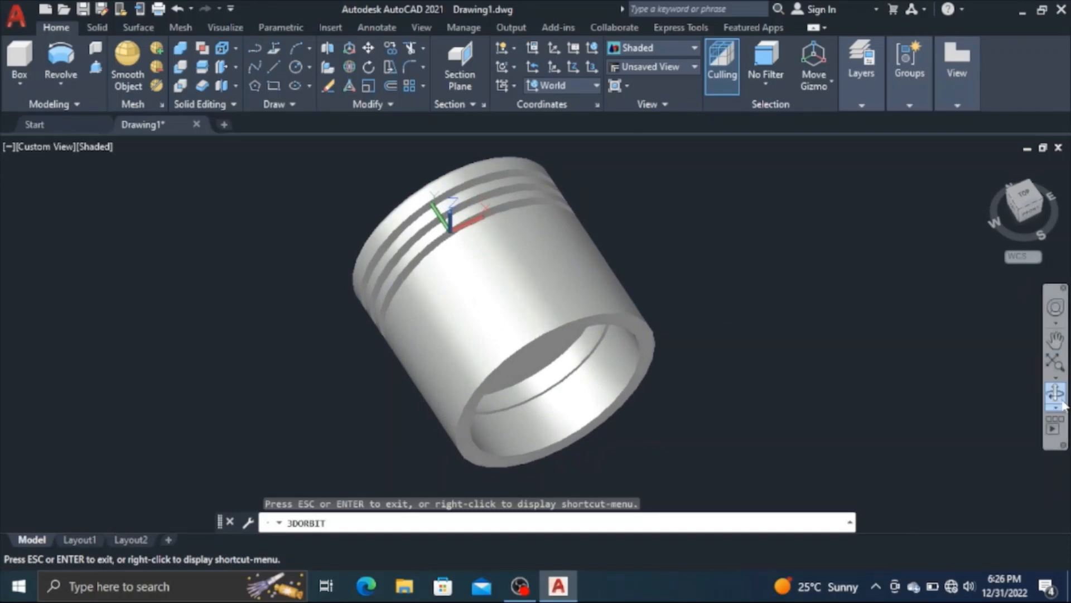
right_click(887, 371)
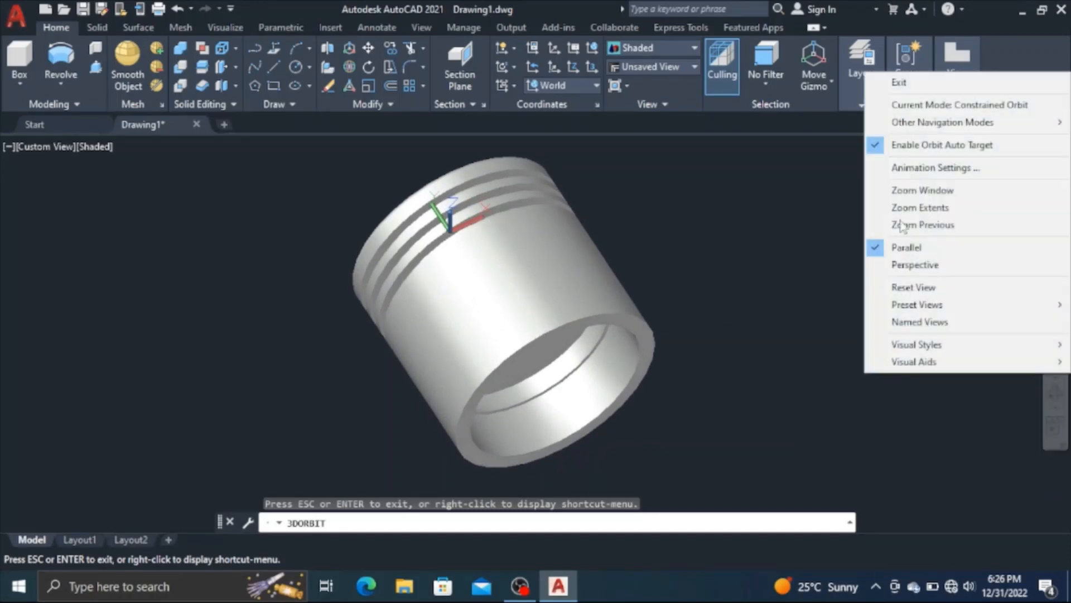
click(896, 88)
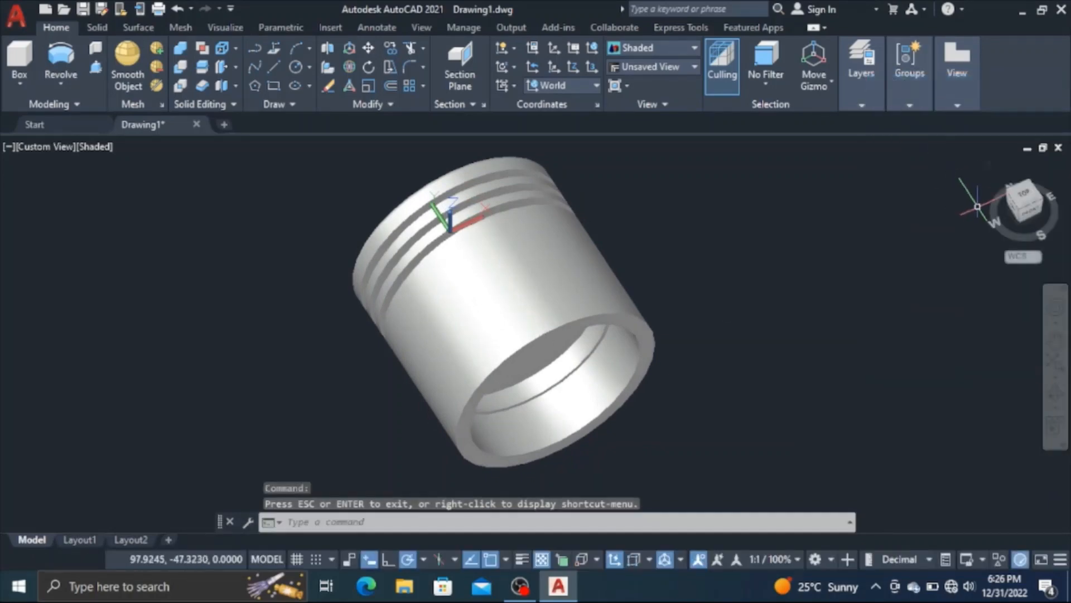
click(1033, 204)
click(618, 360)
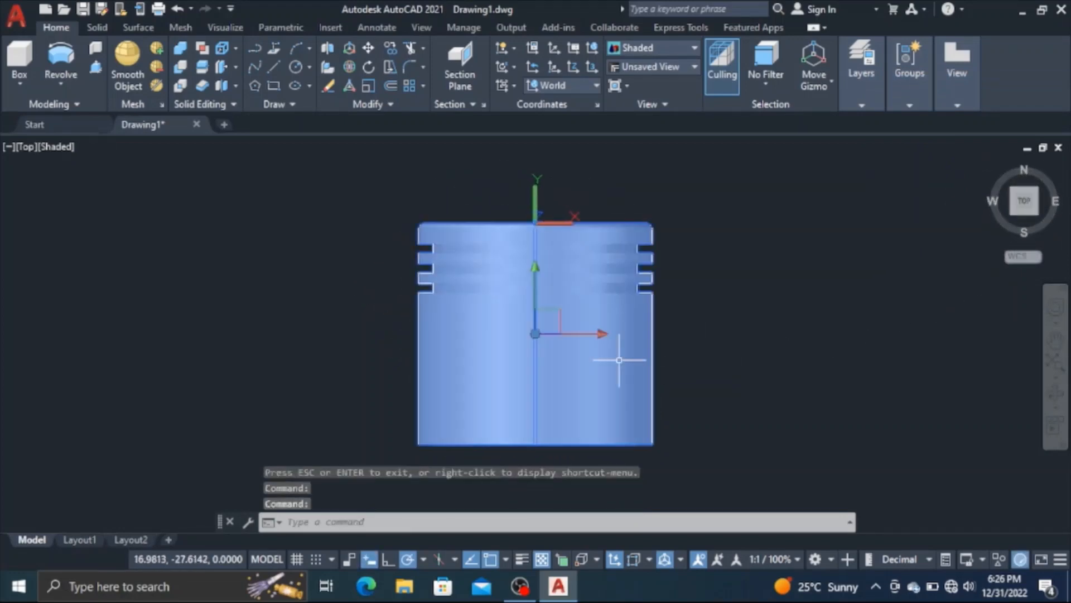
right_click(654, 356)
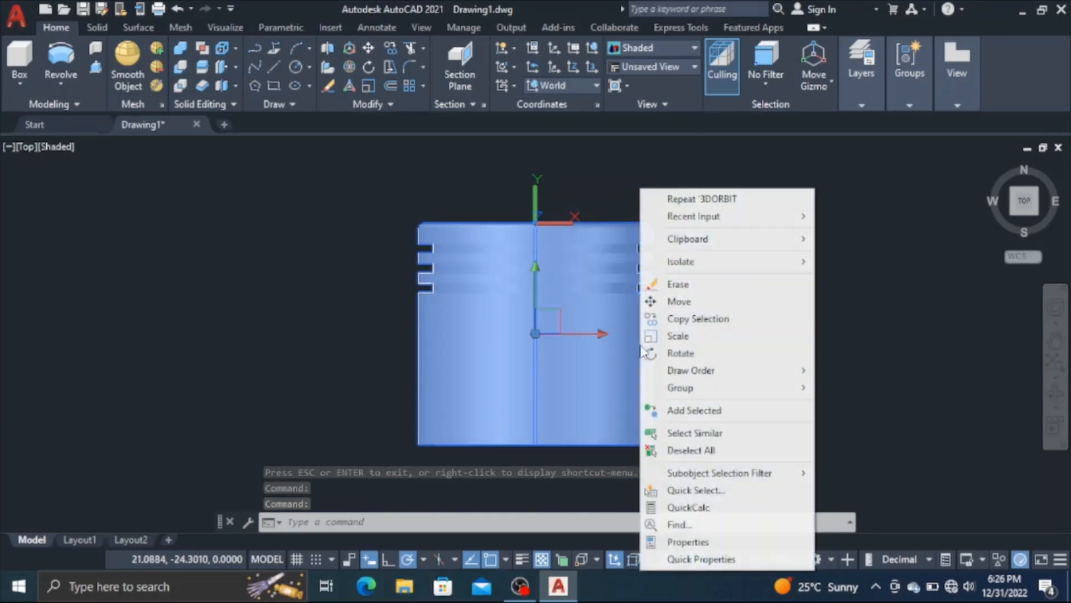
mouse_move(738, 262)
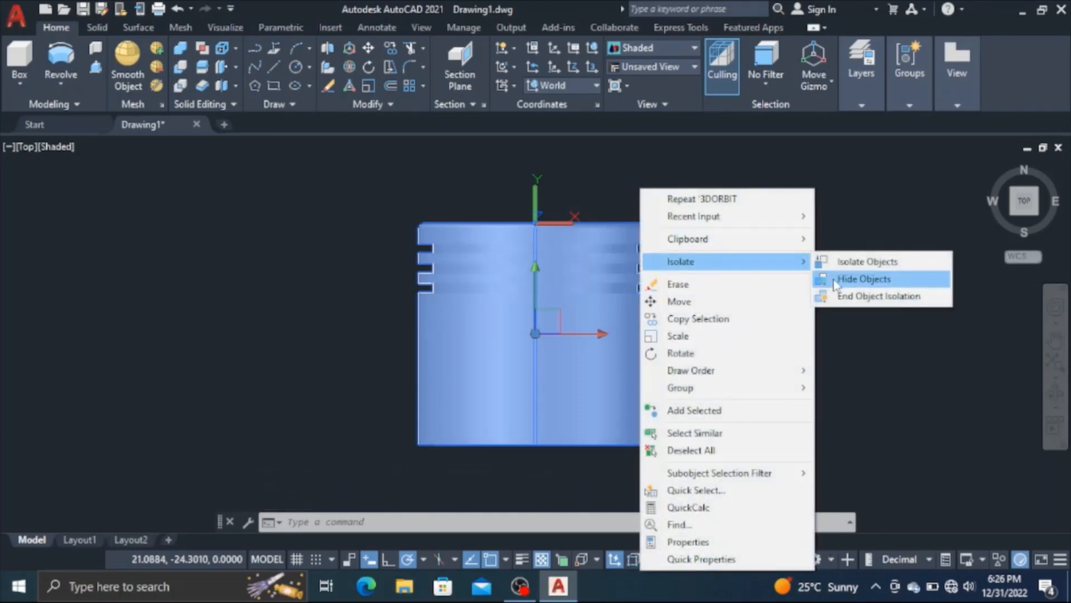
click(859, 280)
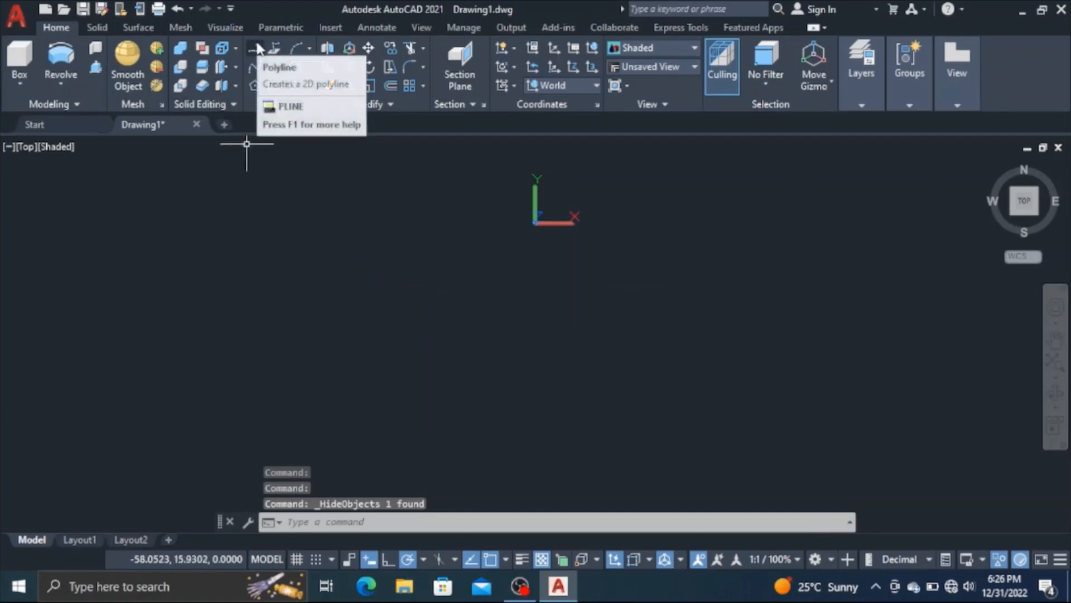
Start a polyline at the origin 0,0 with a first segment 35 straight down
click(255, 66)
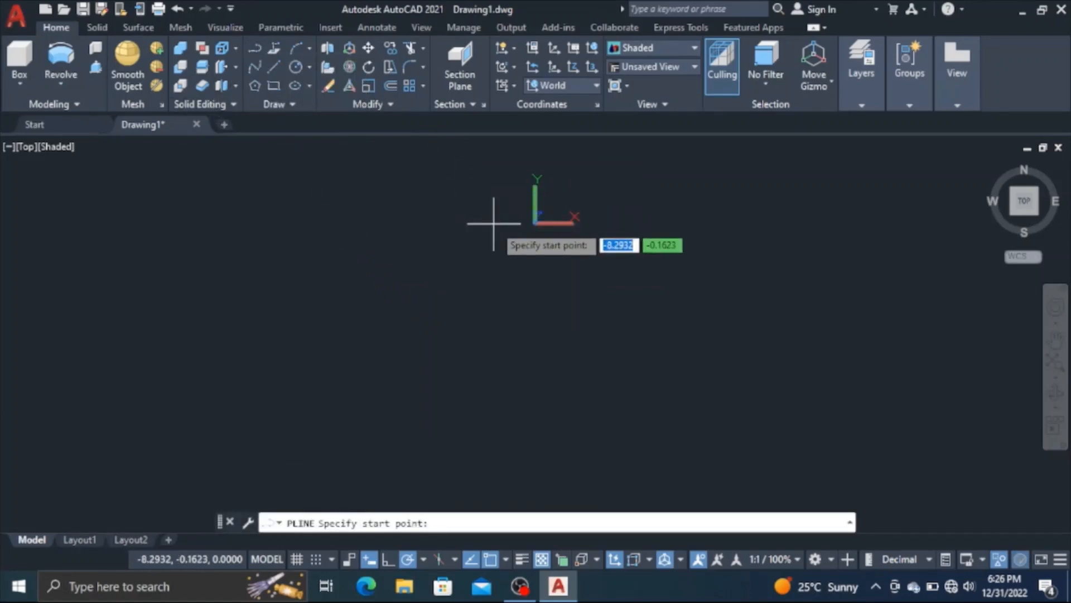
text(0)
key(Tab)
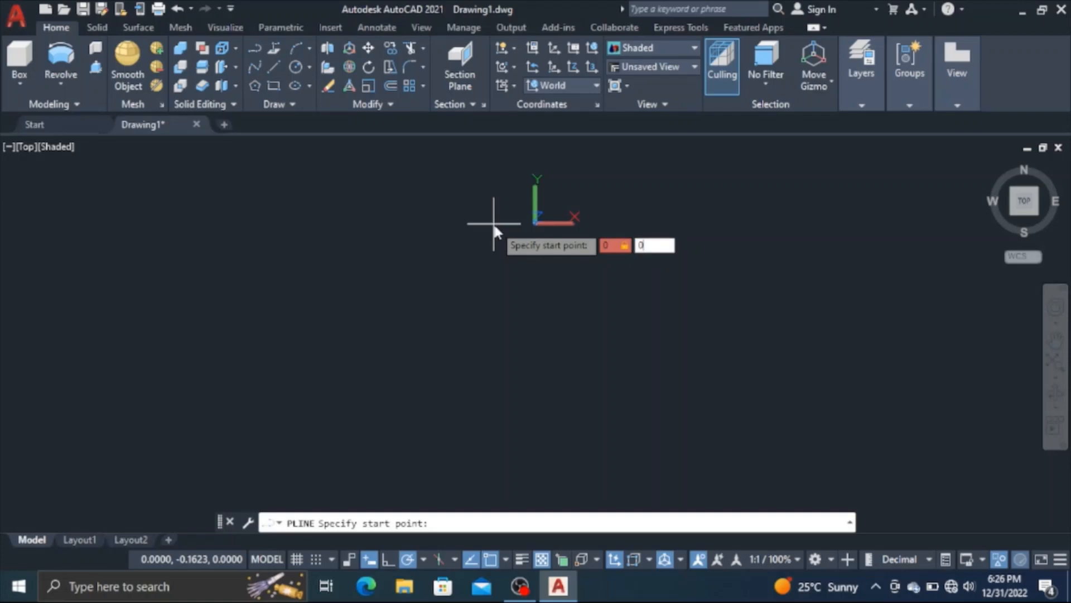
text(0)
key(Return)
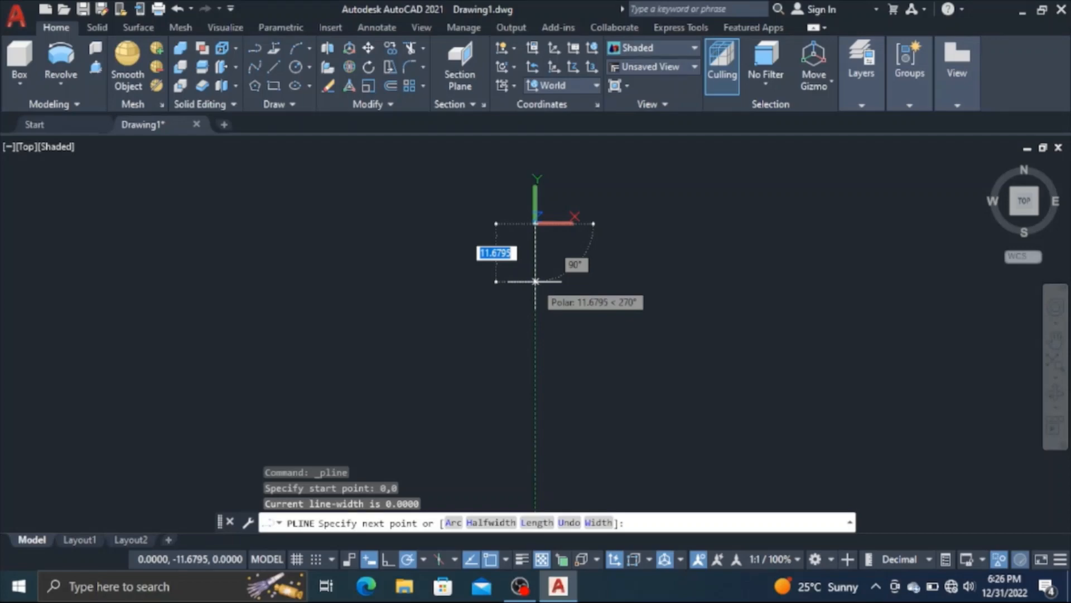
text(35)
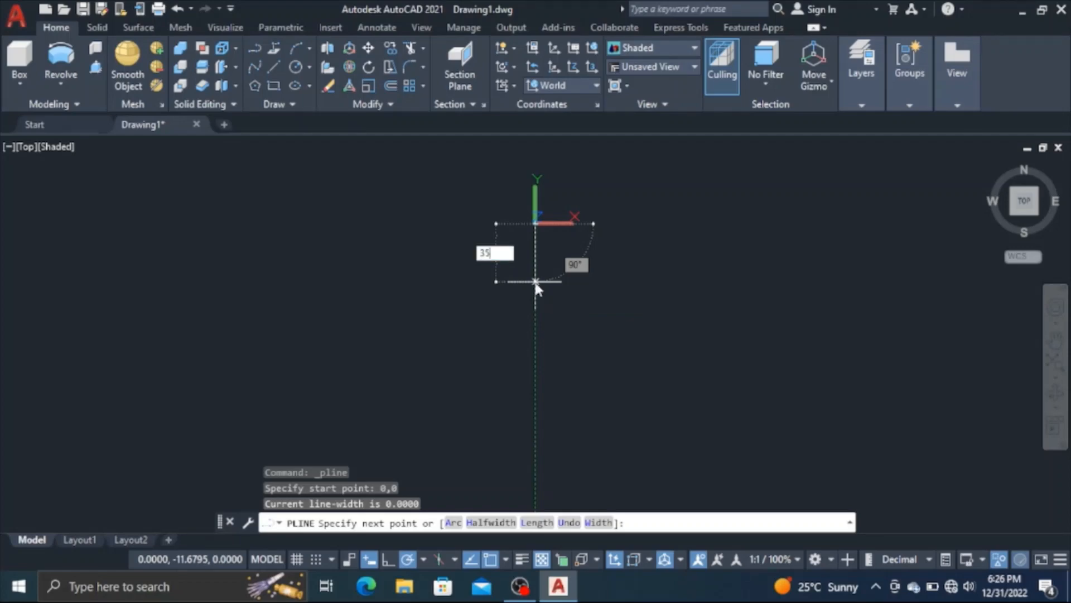
key(Return)
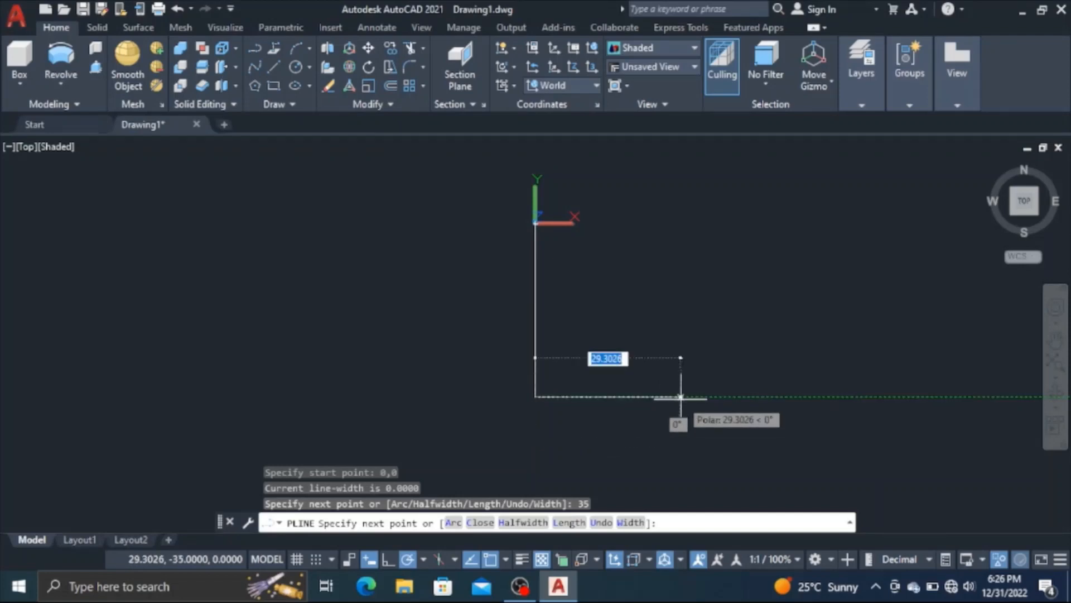
Continue the polyline 20.5 right and 9 down, back left to directly below the origin, and up to close the rectangle
text(20.5)
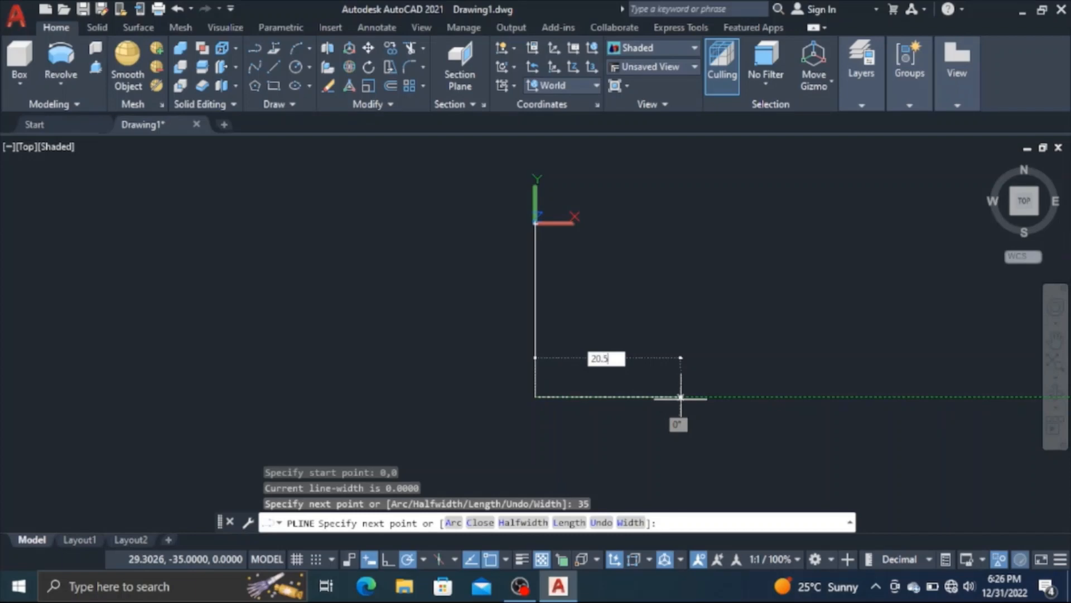
key(Return)
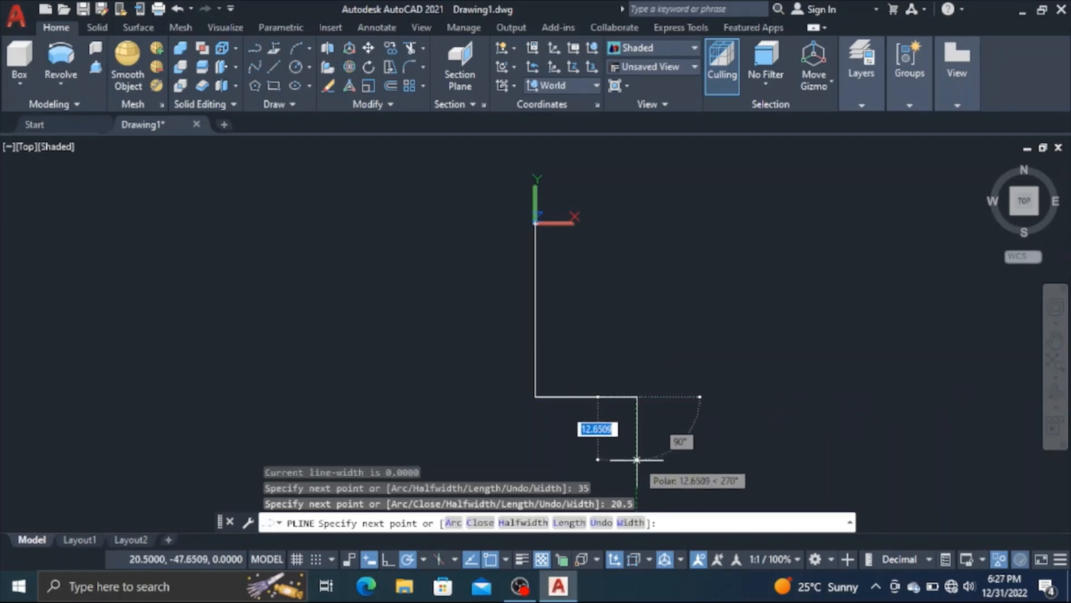
text(9)
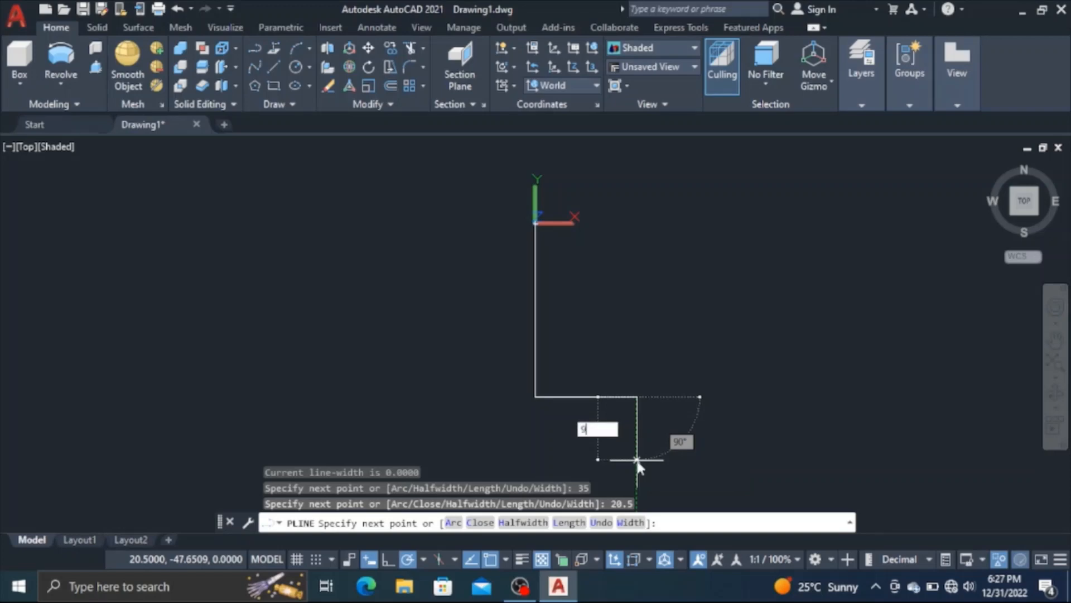
key(Return)
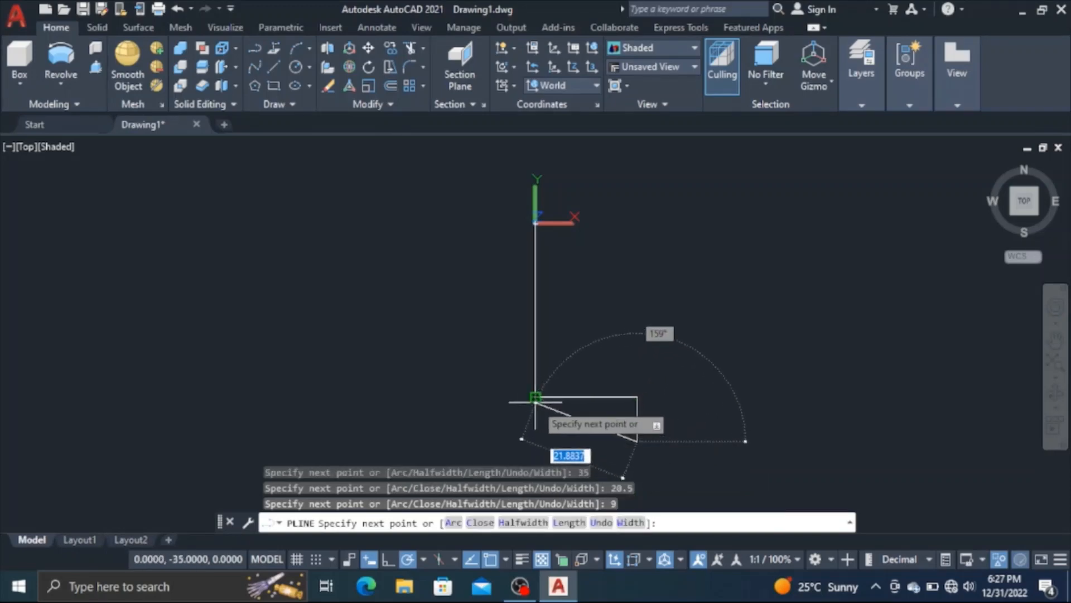
click(536, 442)
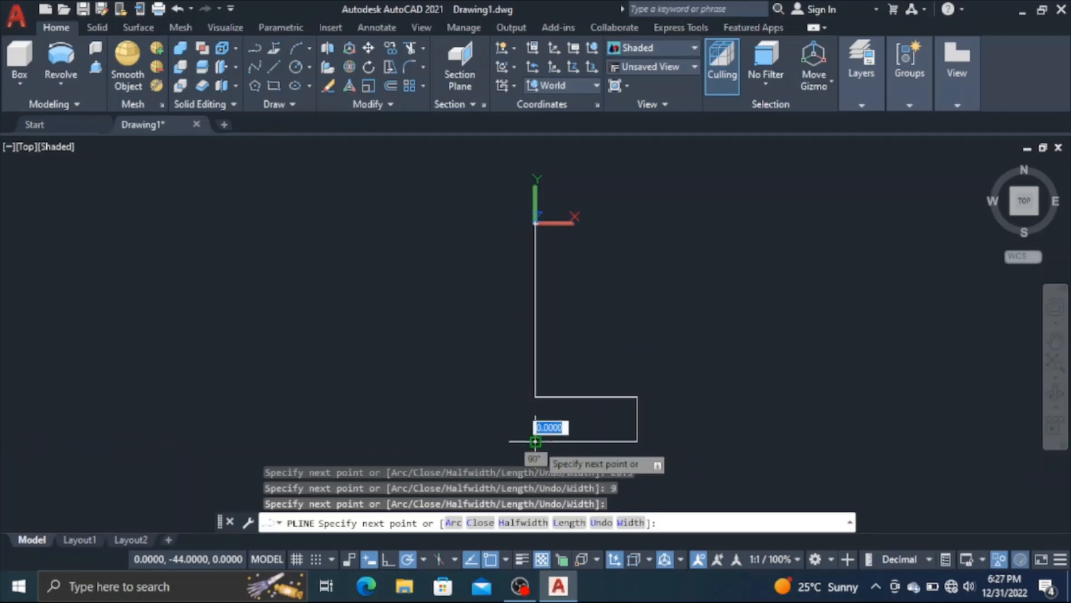
click(535, 398)
key(Return)
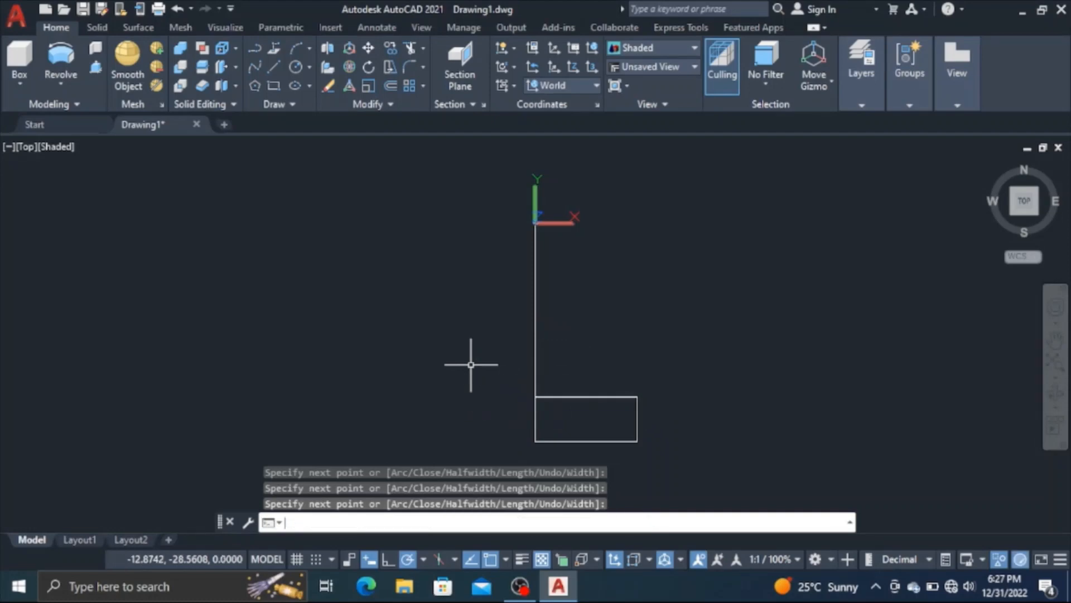
Trim away the vertical line between the origin and the rectangle's upper edge
click(411, 49)
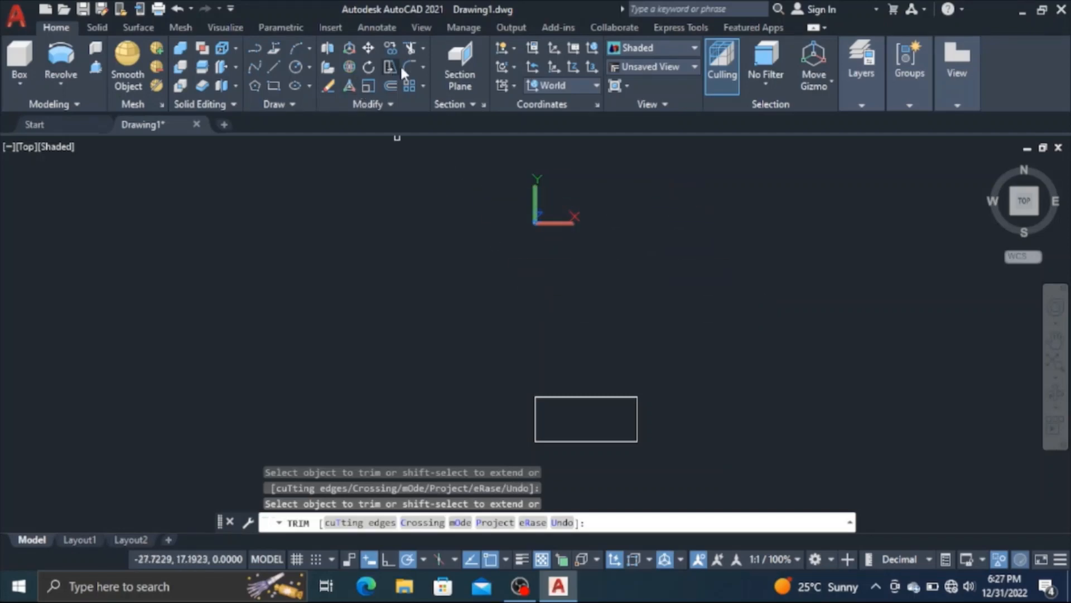
Fillet the rectangle's upper-right corner with a radius of 9
click(404, 68)
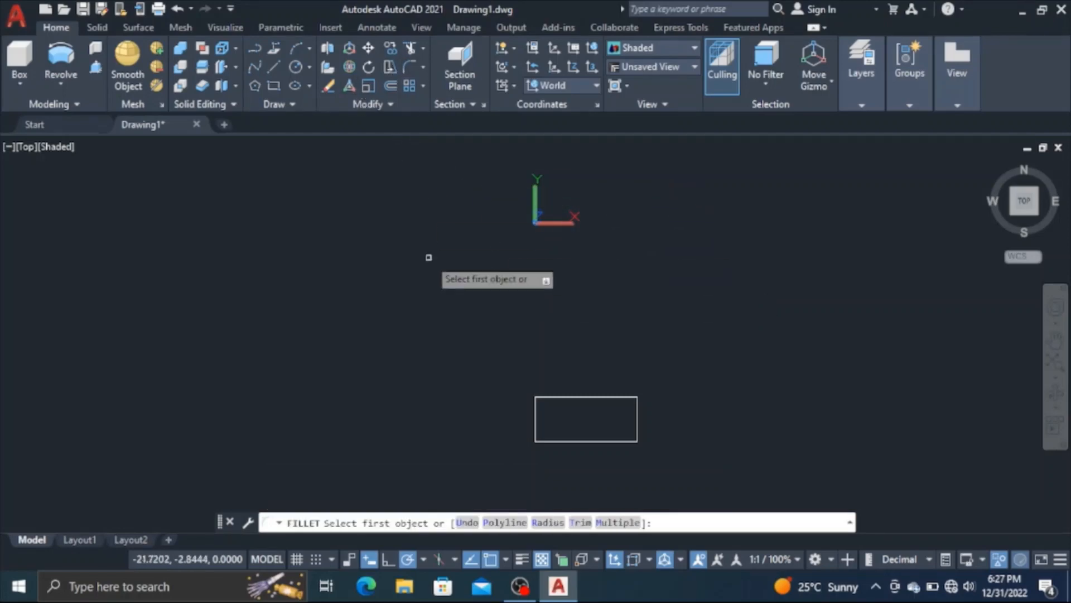
click(543, 523)
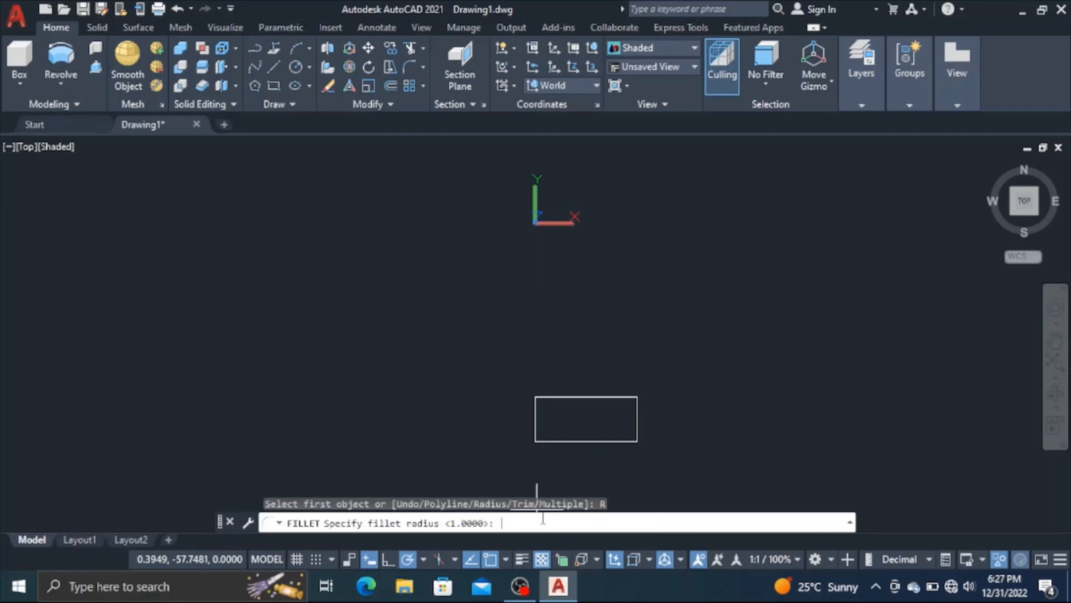
key(Return)
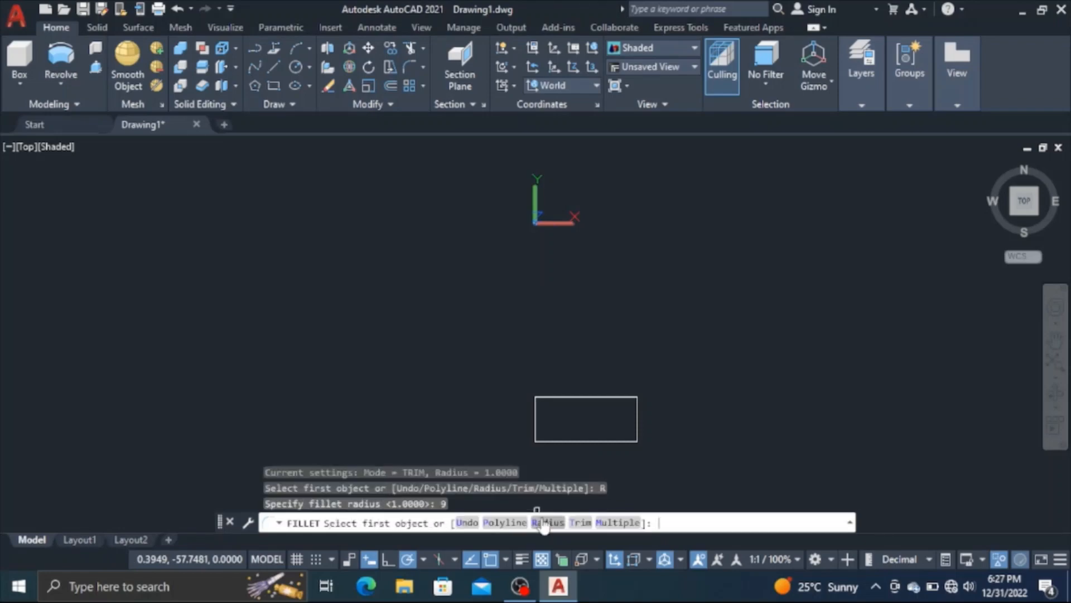
middle_drag(484, 399, 406, 303)
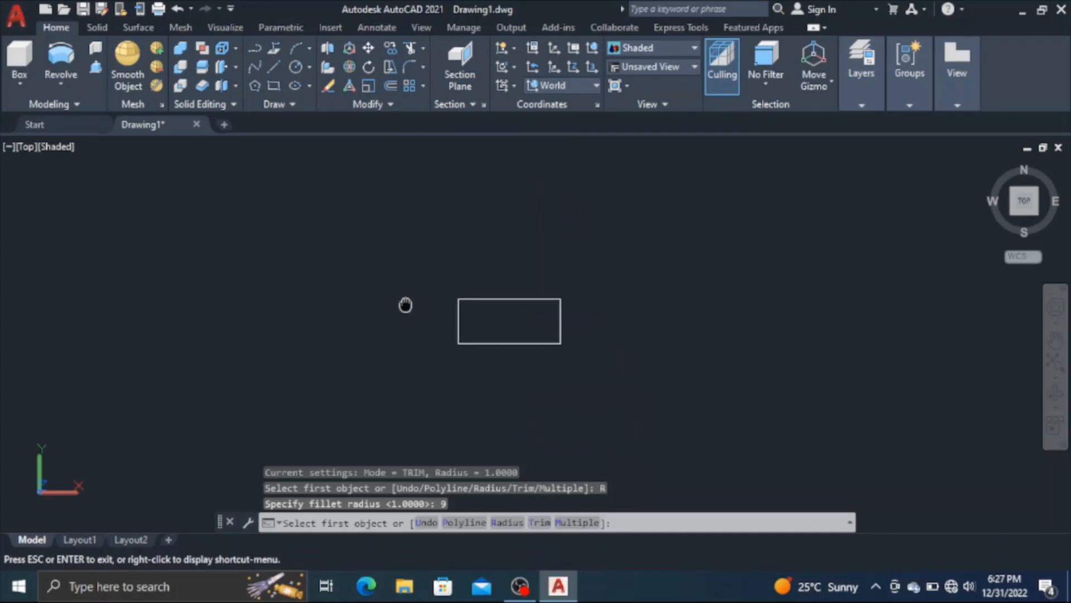
click(533, 299)
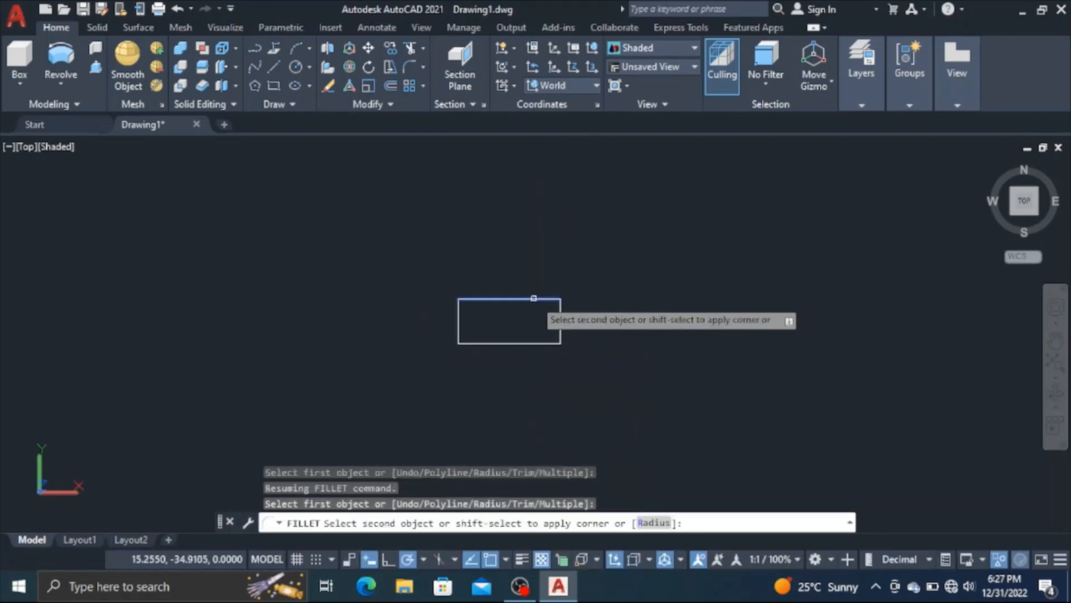
click(559, 317)
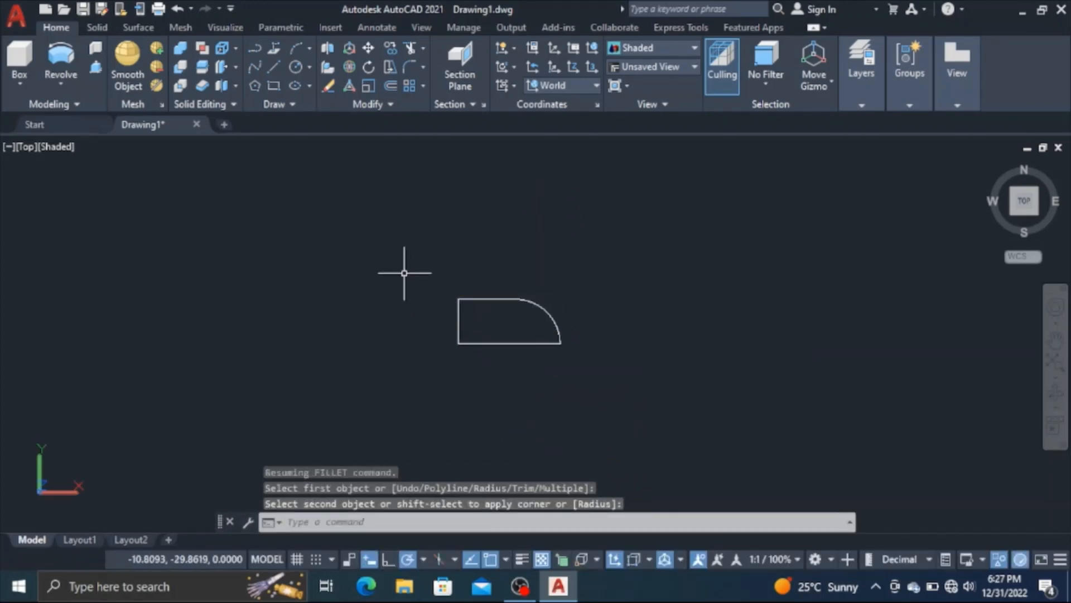
Mirror the rounded profile about its straight vertical edge, keeping the source object
click(405, 103)
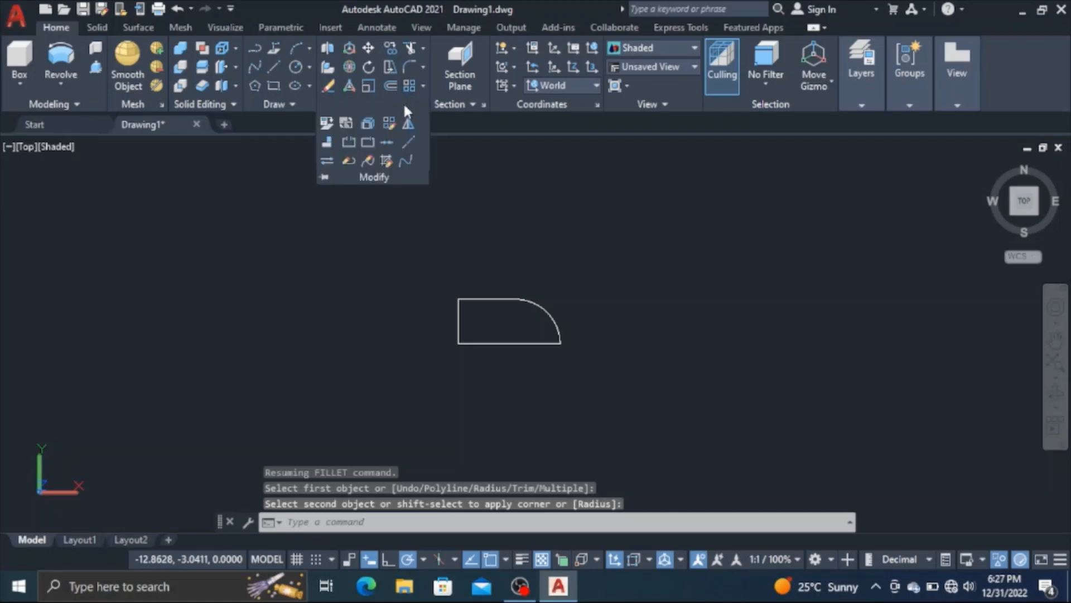
click(408, 125)
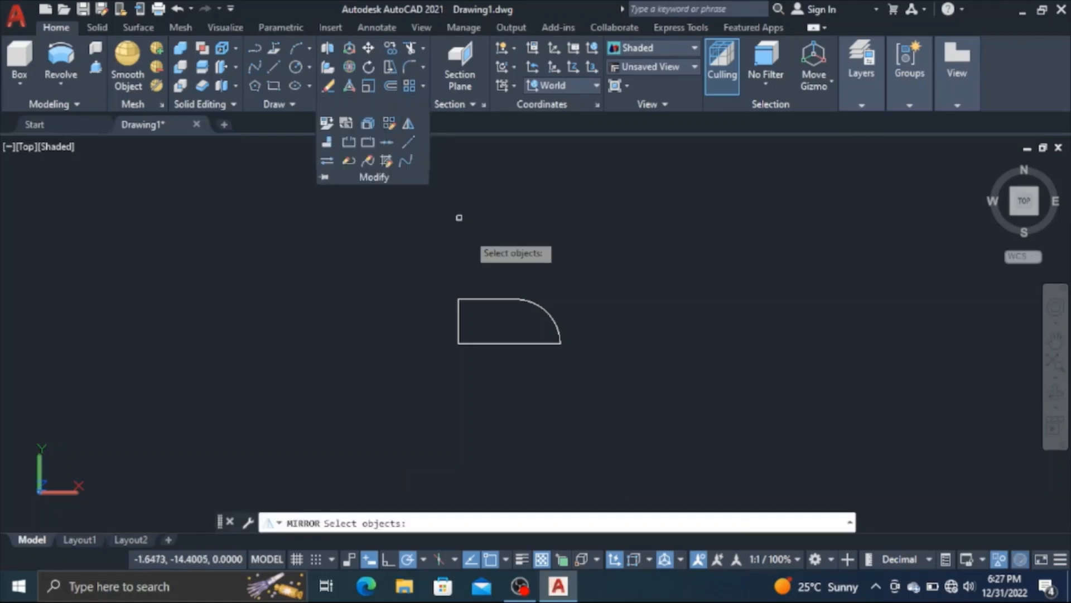
click(500, 300)
key(Return)
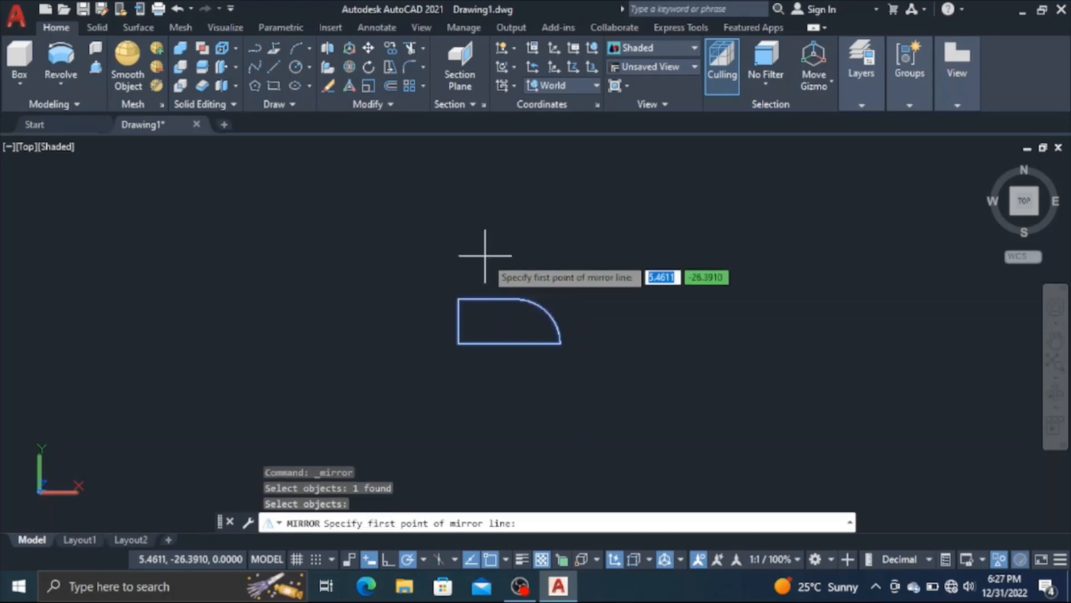
click(457, 300)
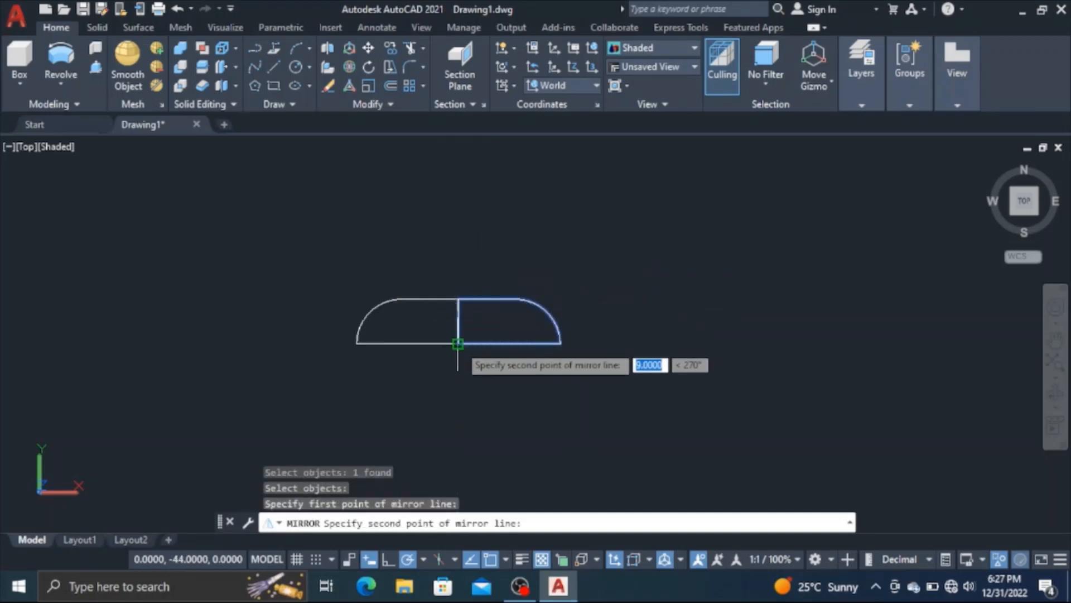
click(458, 343)
click(479, 398)
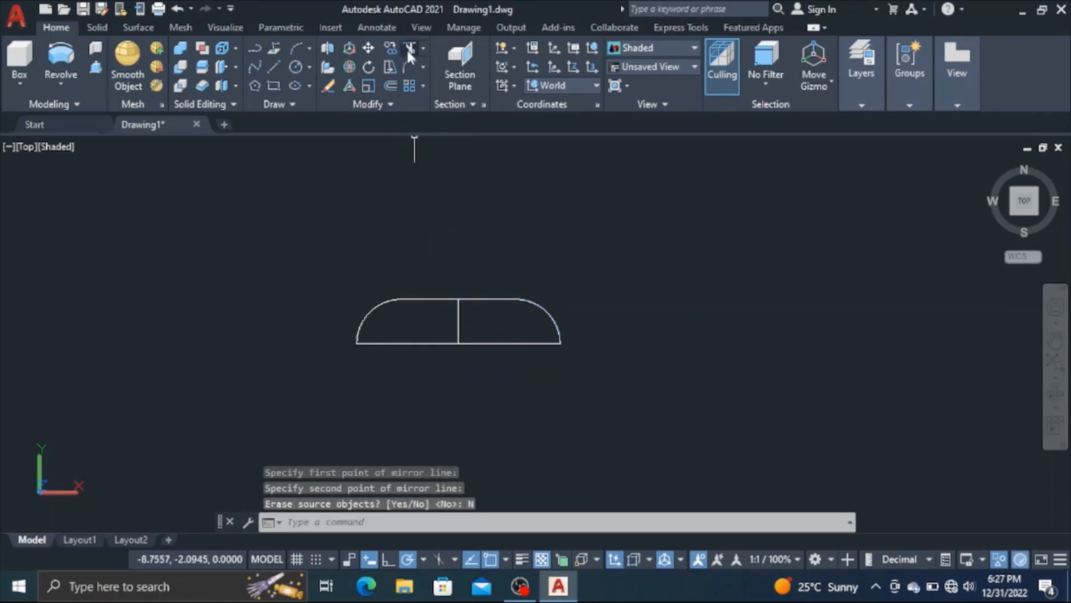
Trim away the vertical line between the two mirrored halves and join the remaining outline into one polyline
click(407, 48)
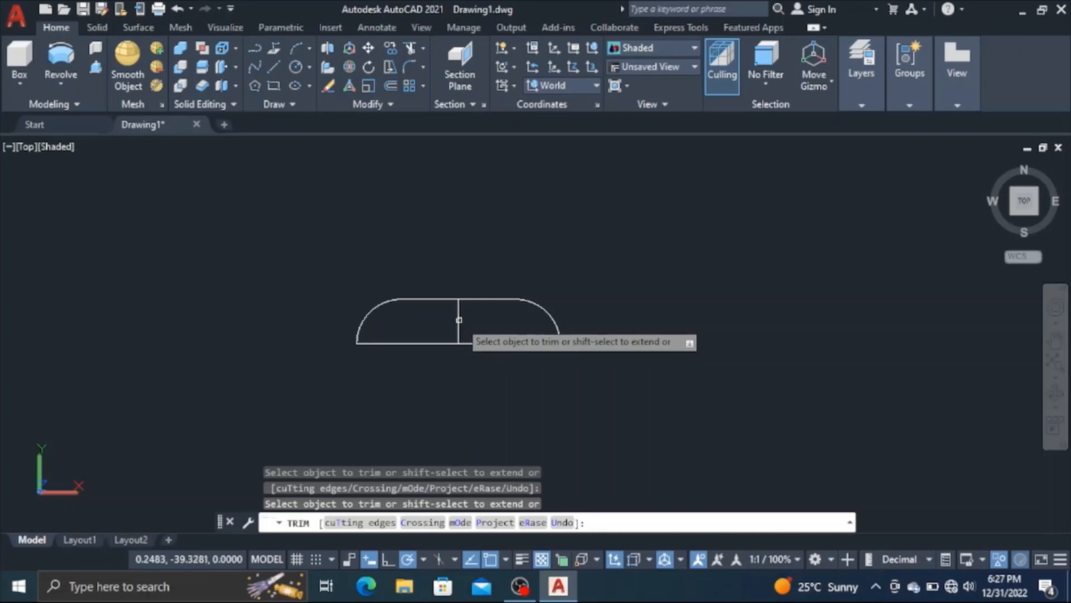
click(458, 302)
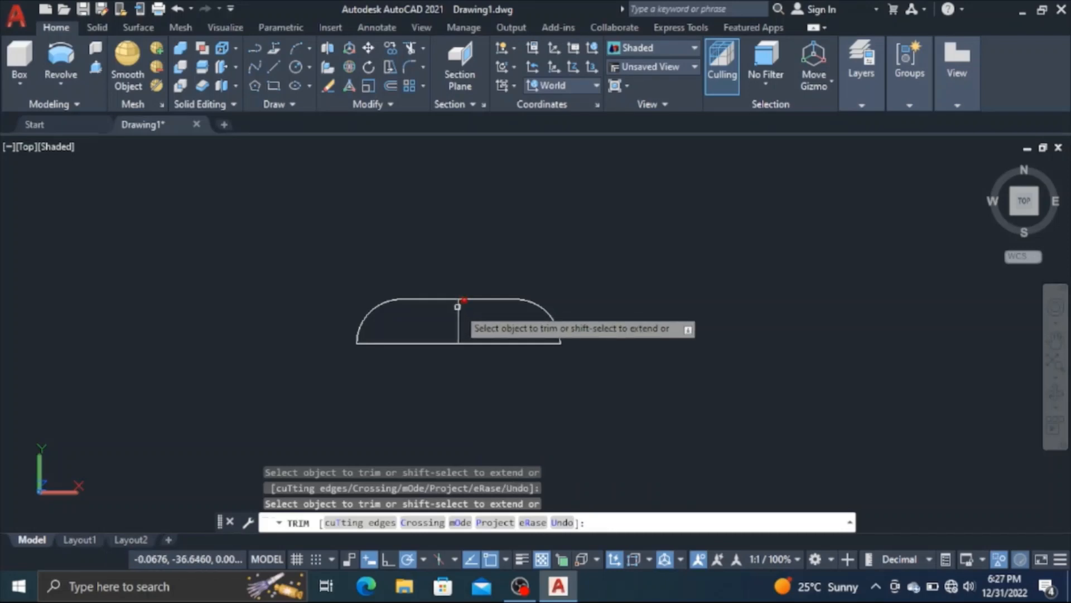
click(378, 103)
click(393, 139)
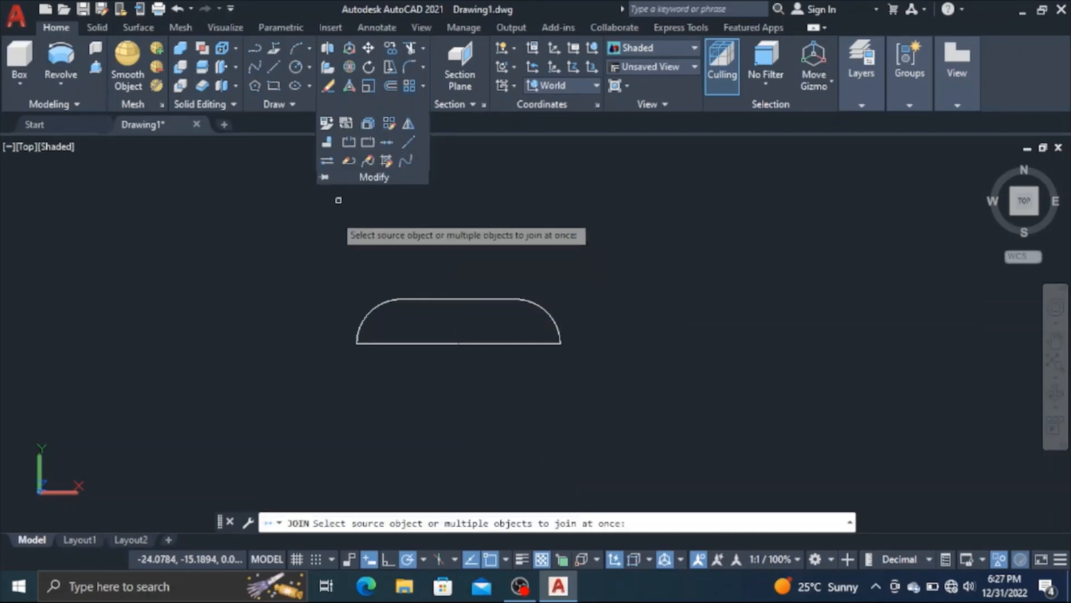
click(314, 247)
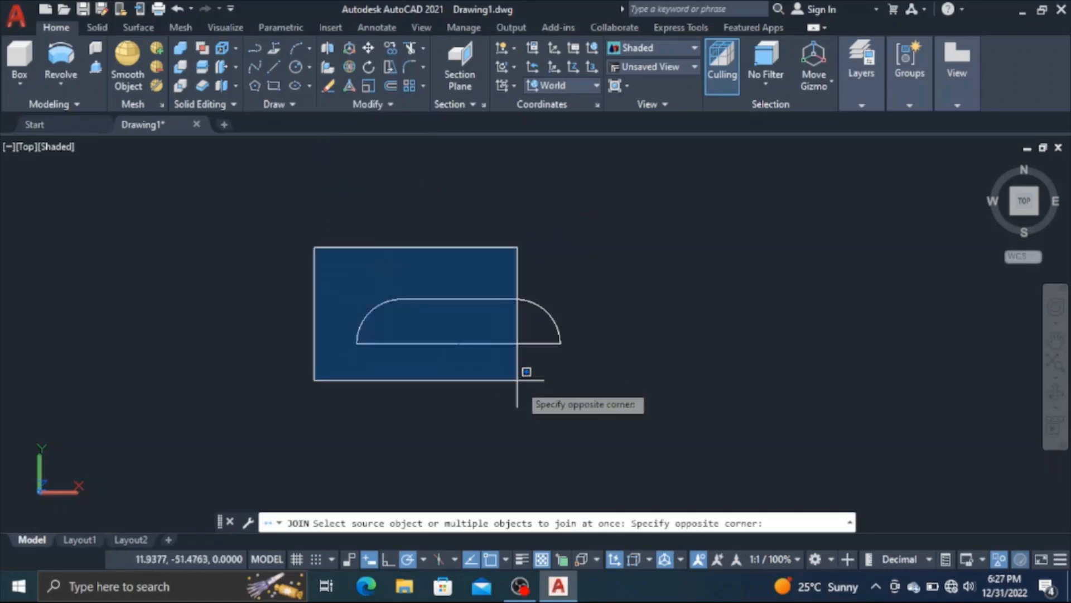
click(603, 414)
key(Return)
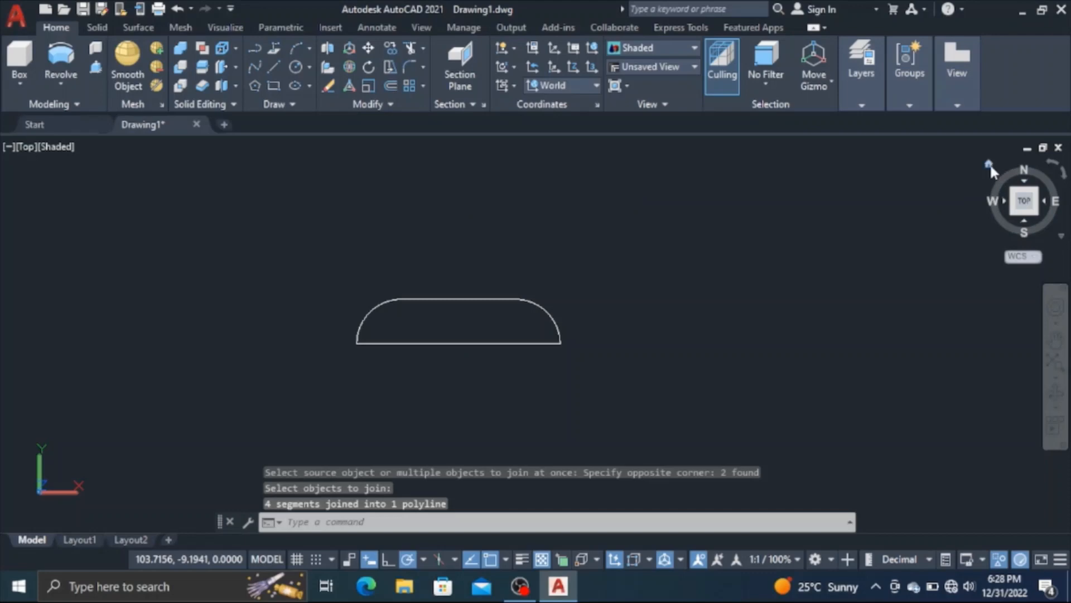
Switch to the home 3D view and extrude the joined profile by -50 into a solid
click(989, 163)
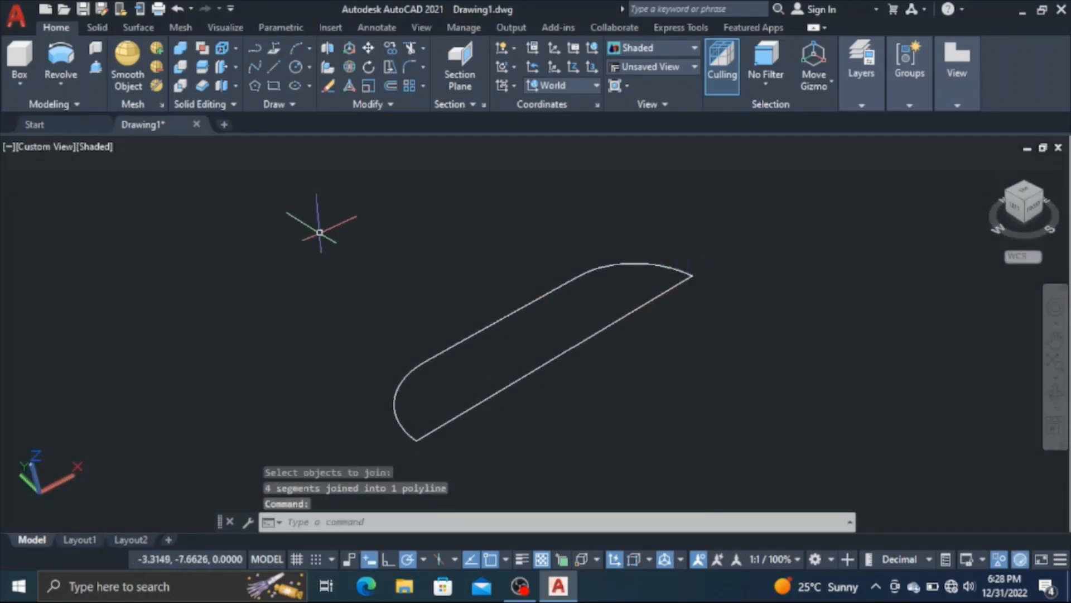
click(61, 84)
click(77, 115)
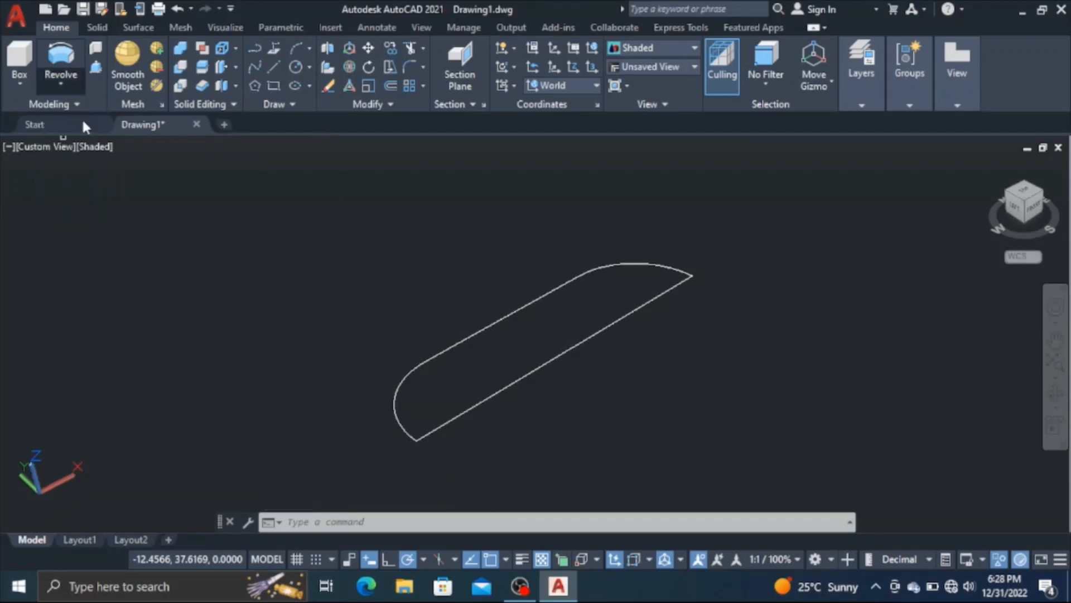
click(469, 336)
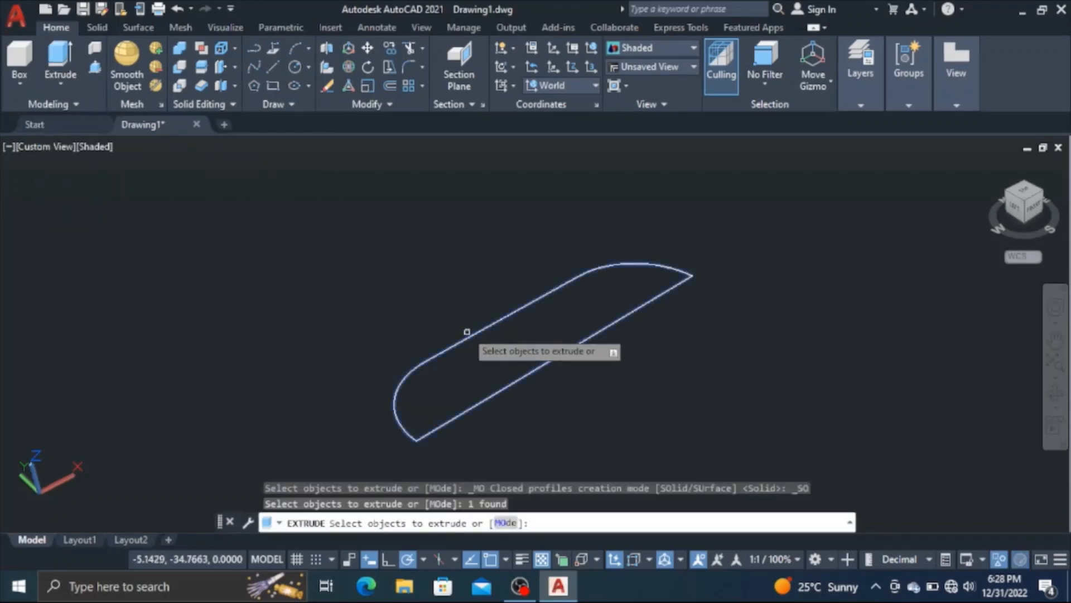
key(Return)
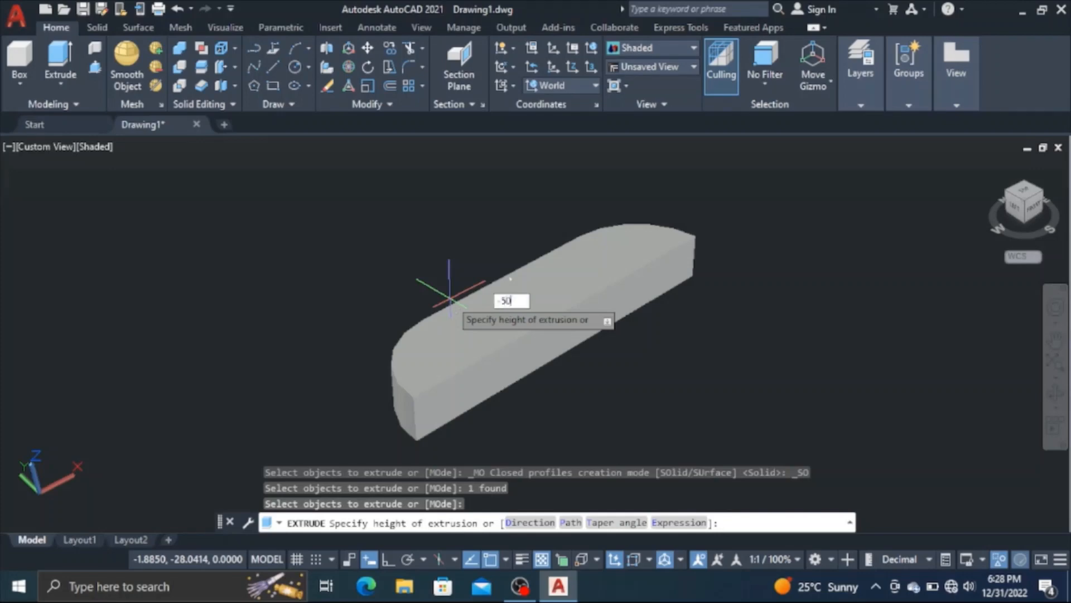
text(-50)
key(Return)
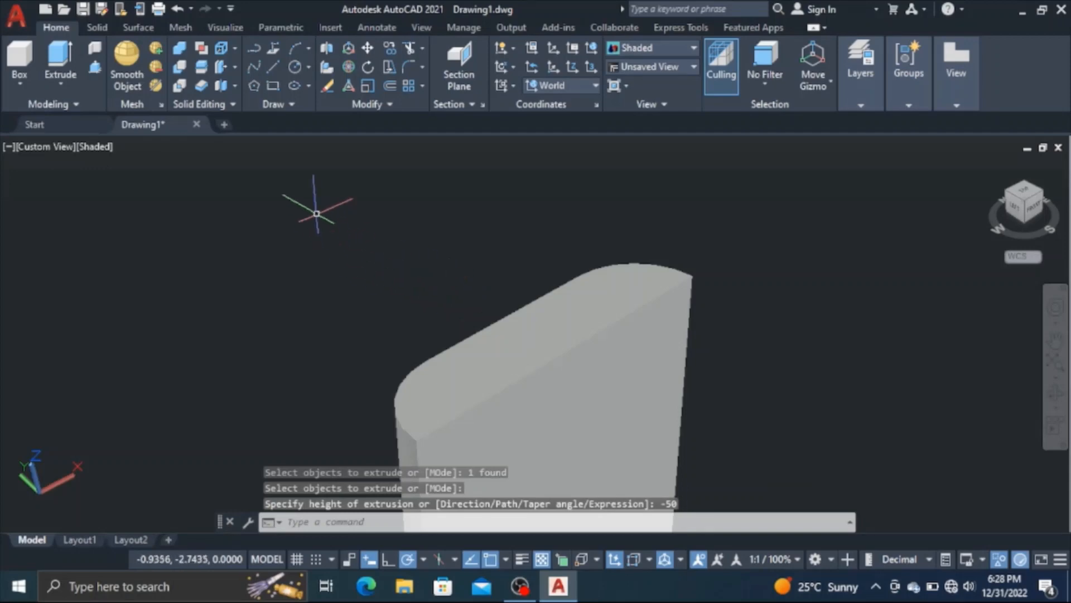
Press/Pull the upper end face of the extruded solid by 50 to lengthen it in the opposite direction
click(96, 68)
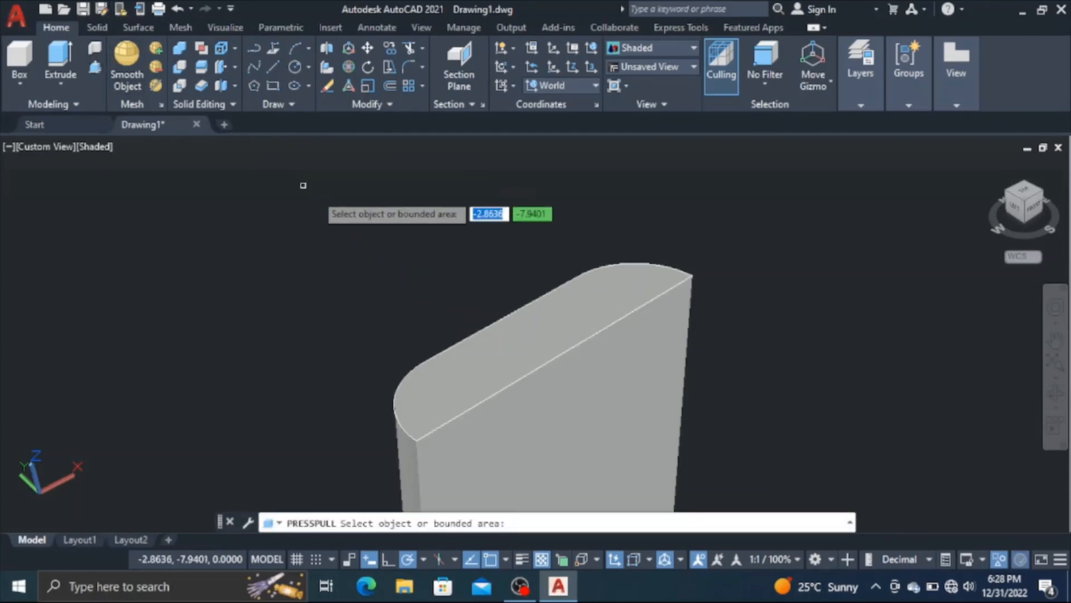
click(550, 327)
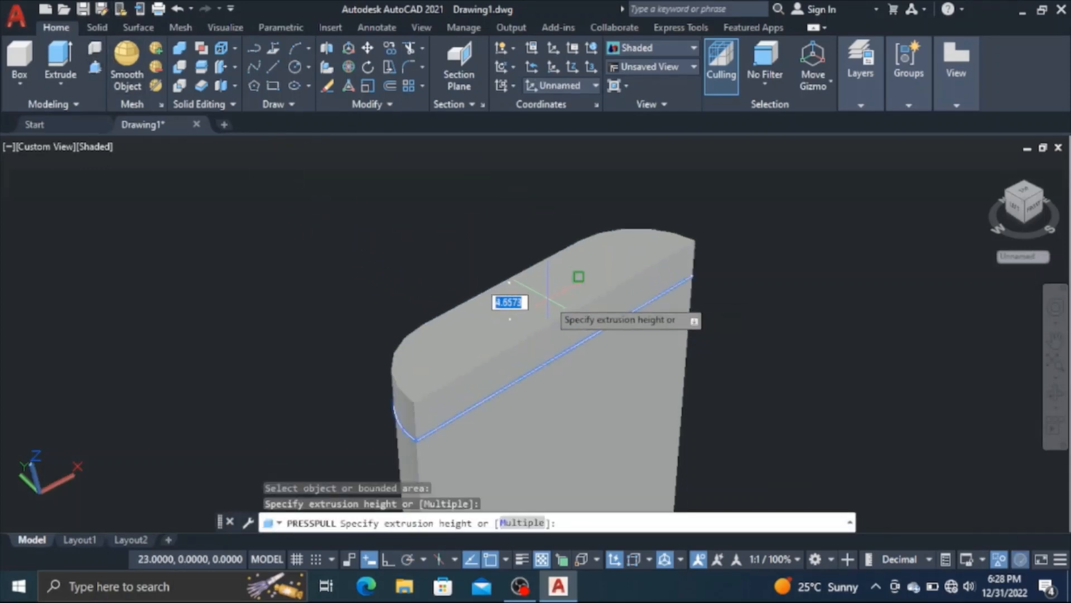
key(BackSpace)
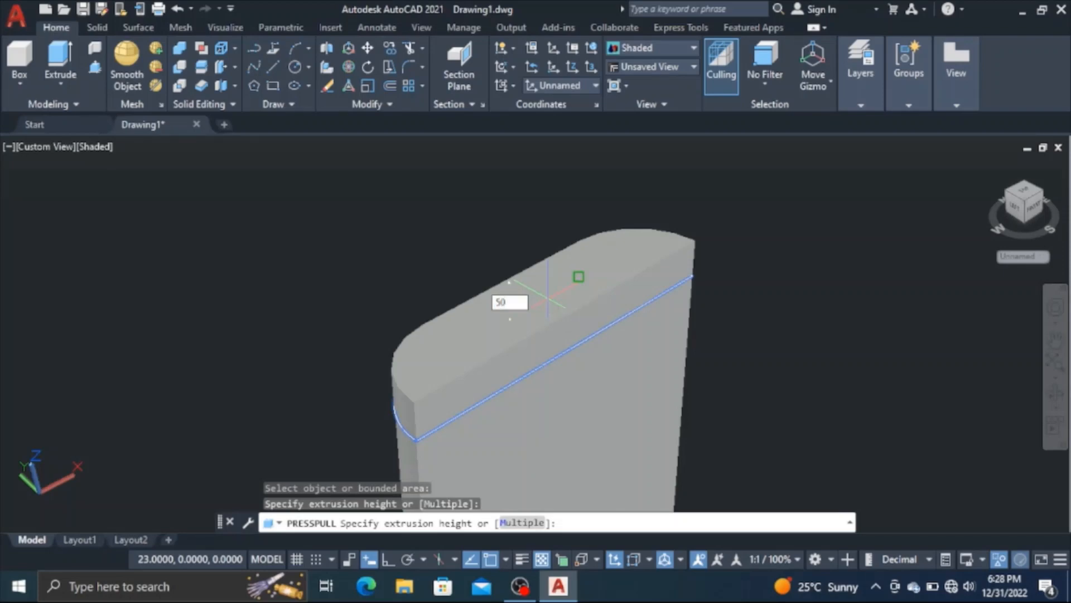
key(Return)
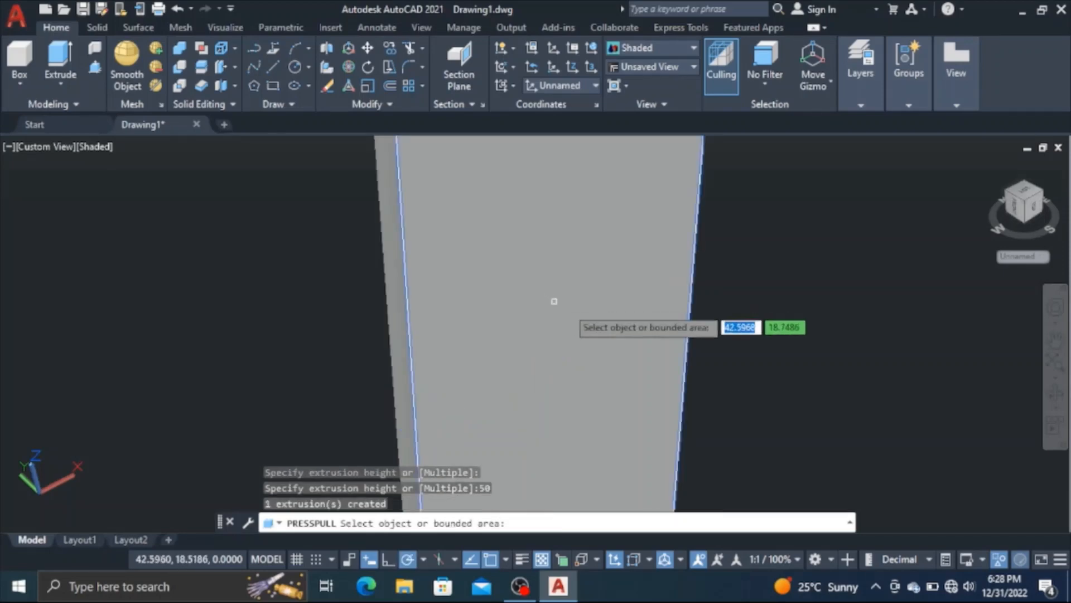
scroll(938, 500, down, 4)
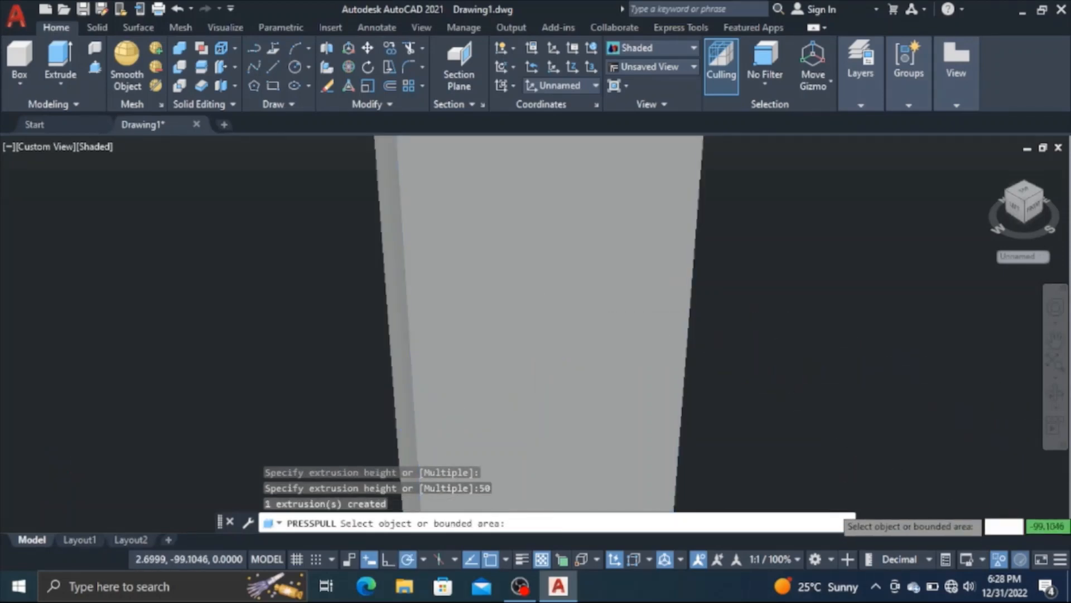
scroll(930, 469, down, 2)
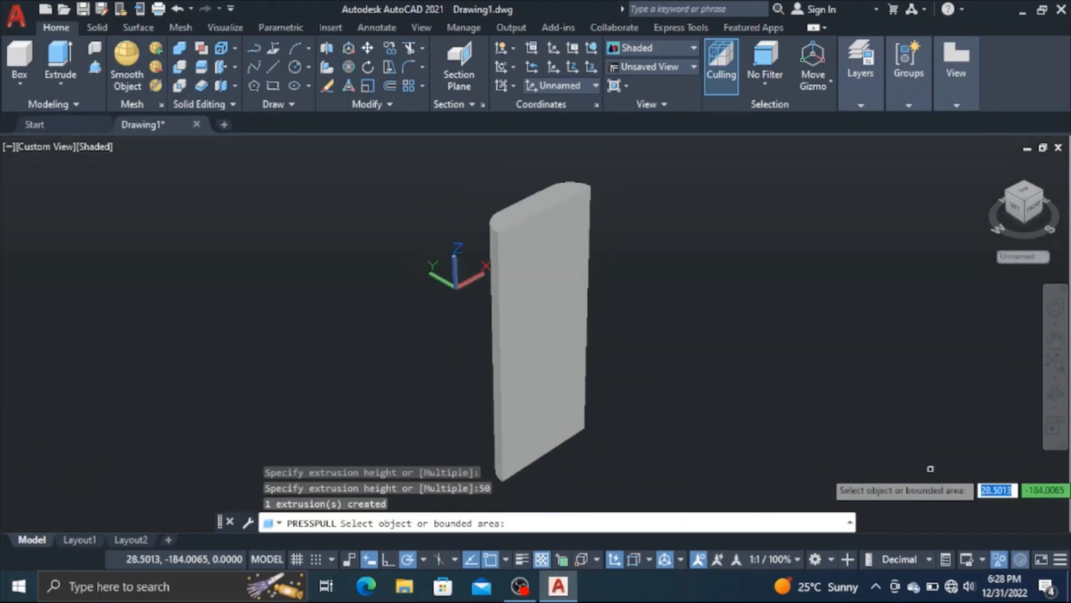
scroll(930, 469, up, 1)
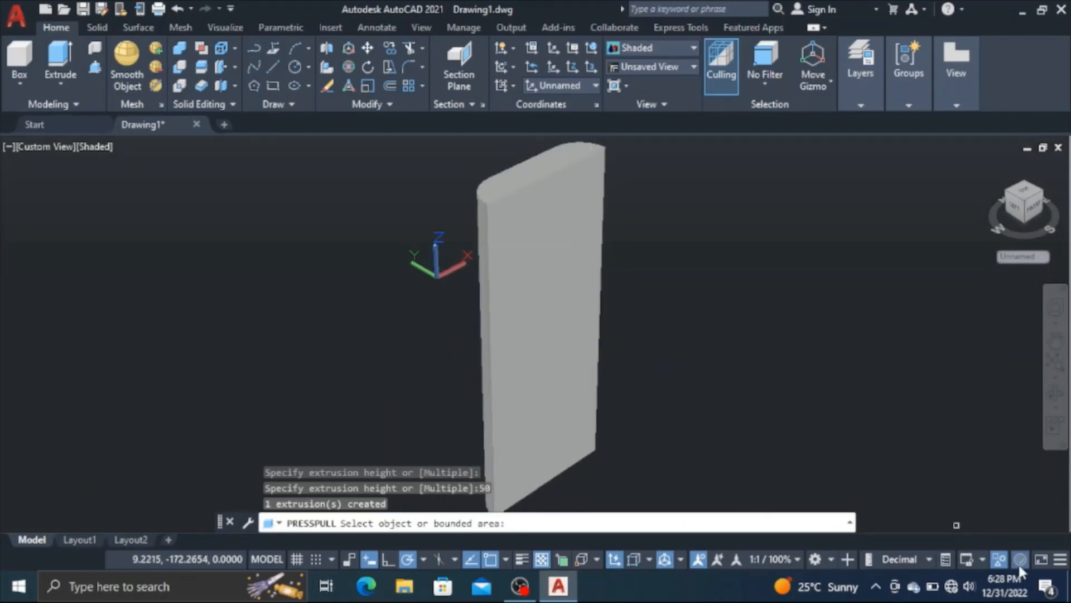
End the object isolation to bring back the hidden piston alongside the extruded slab
click(1000, 559)
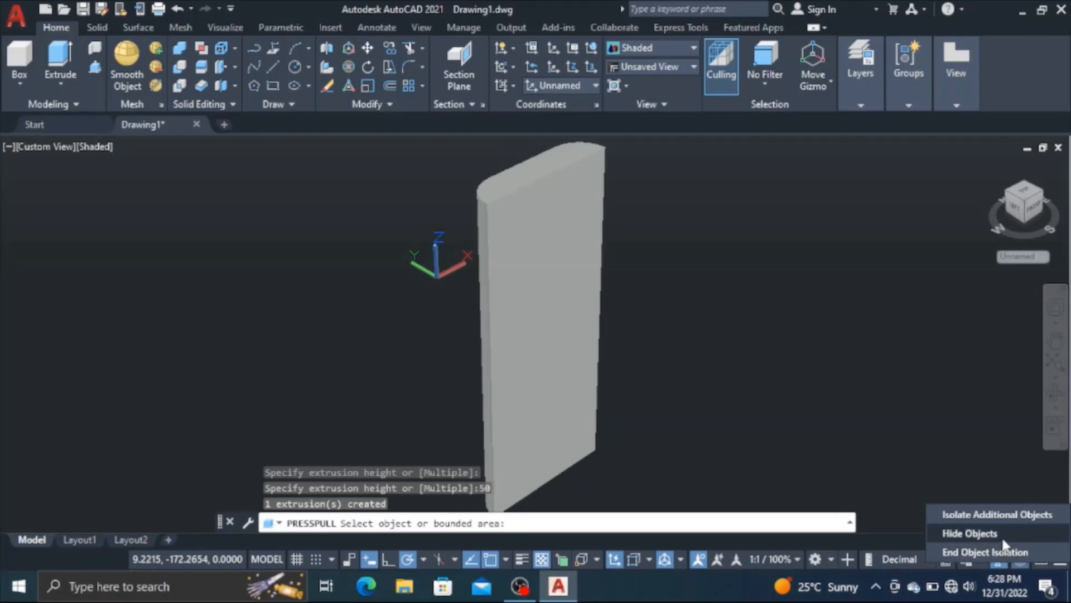
click(1011, 550)
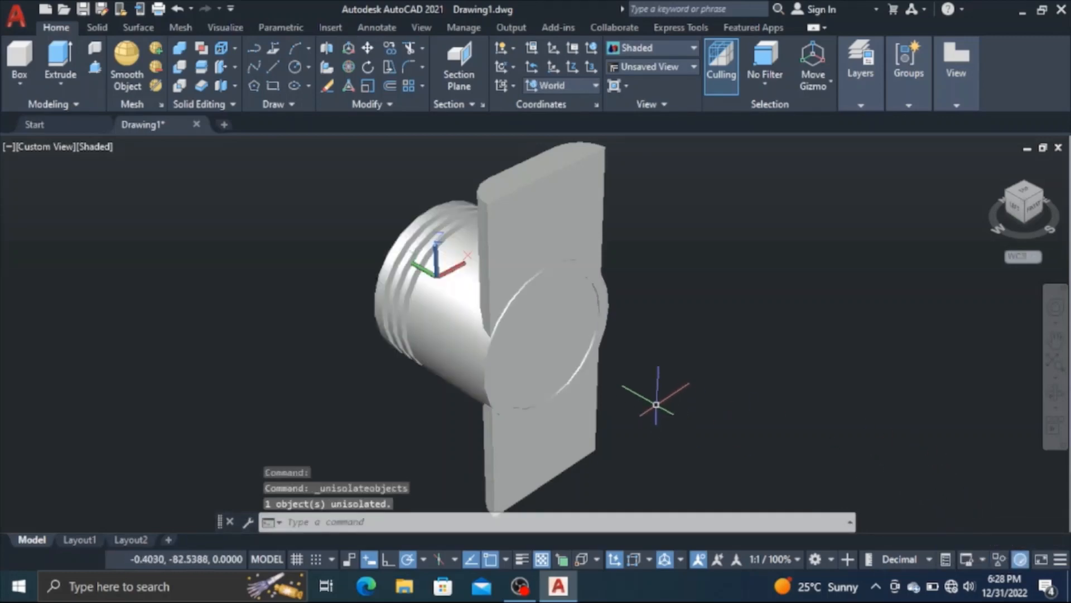
scroll(659, 391, down, 1)
scroll(660, 391, up, 1)
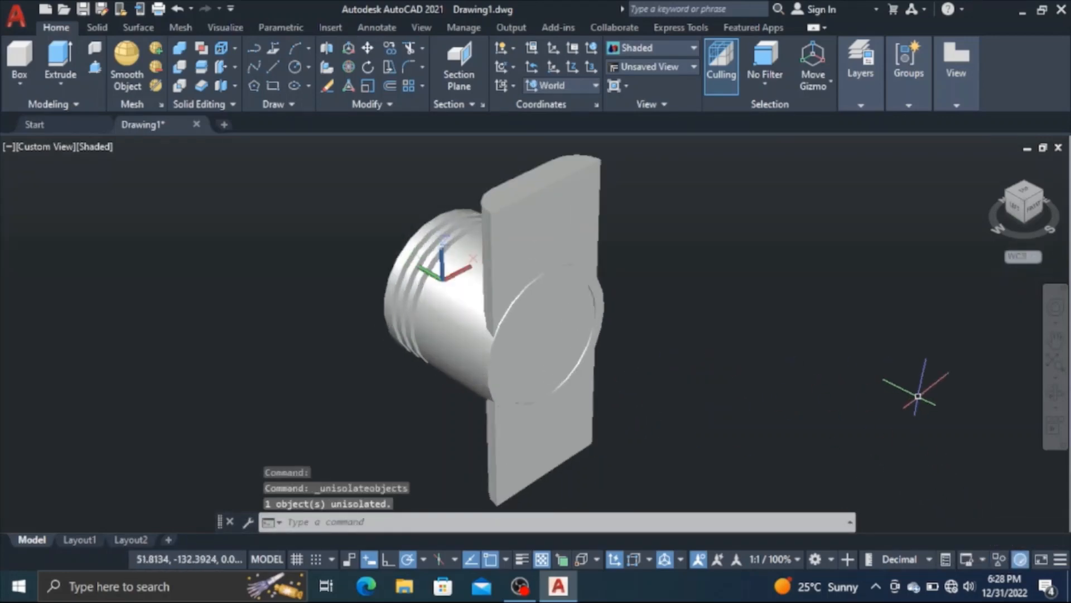
Press/Pull the slab's flat outer face by 5 to thicken it past the piston's open end
click(1056, 395)
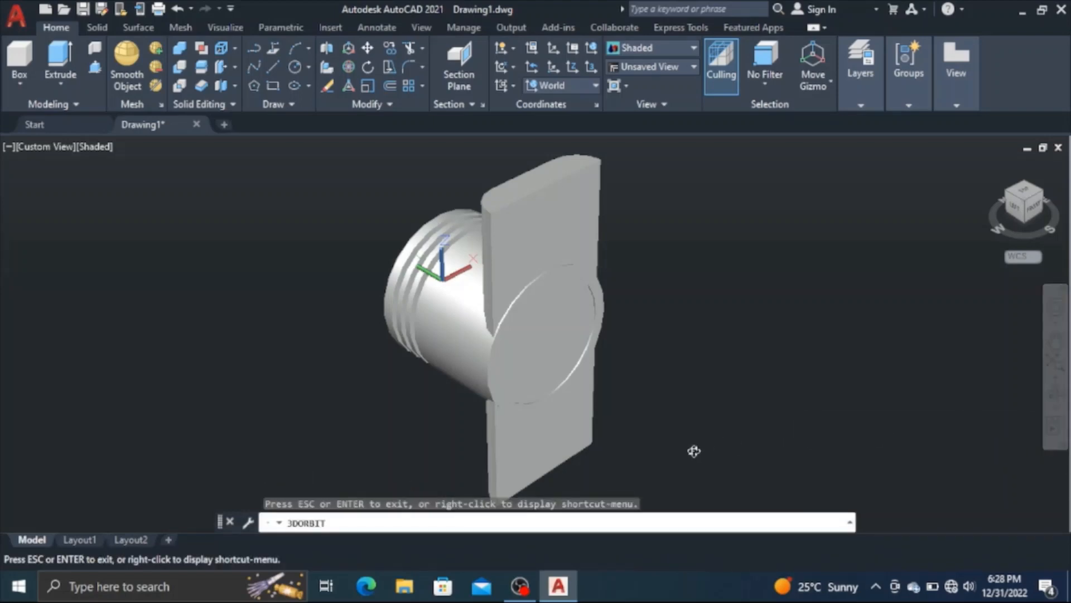
drag(554, 452, 581, 423)
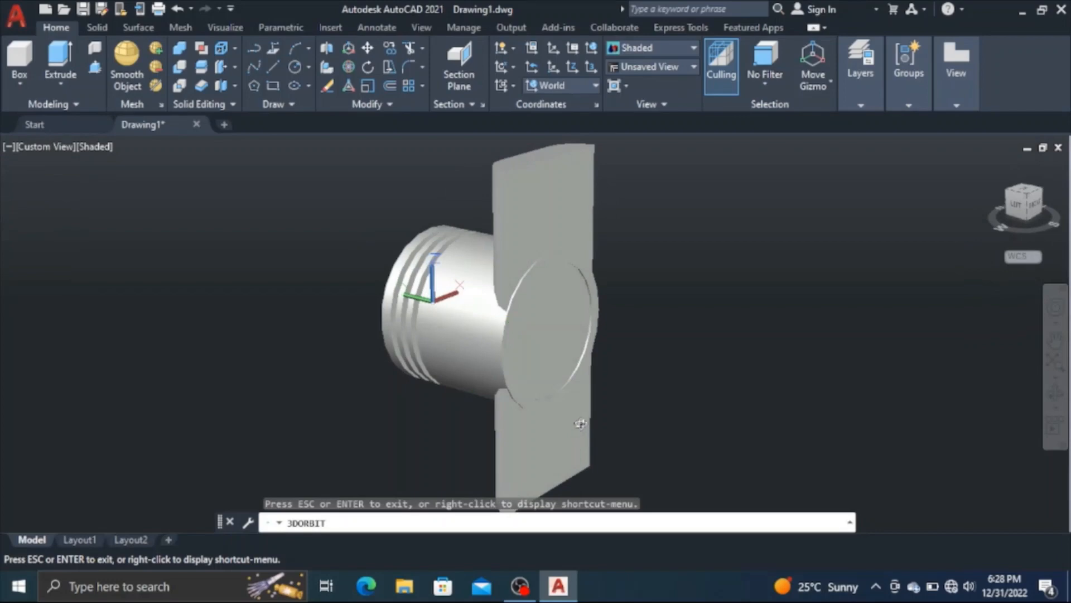
right_click(326, 391)
click(357, 100)
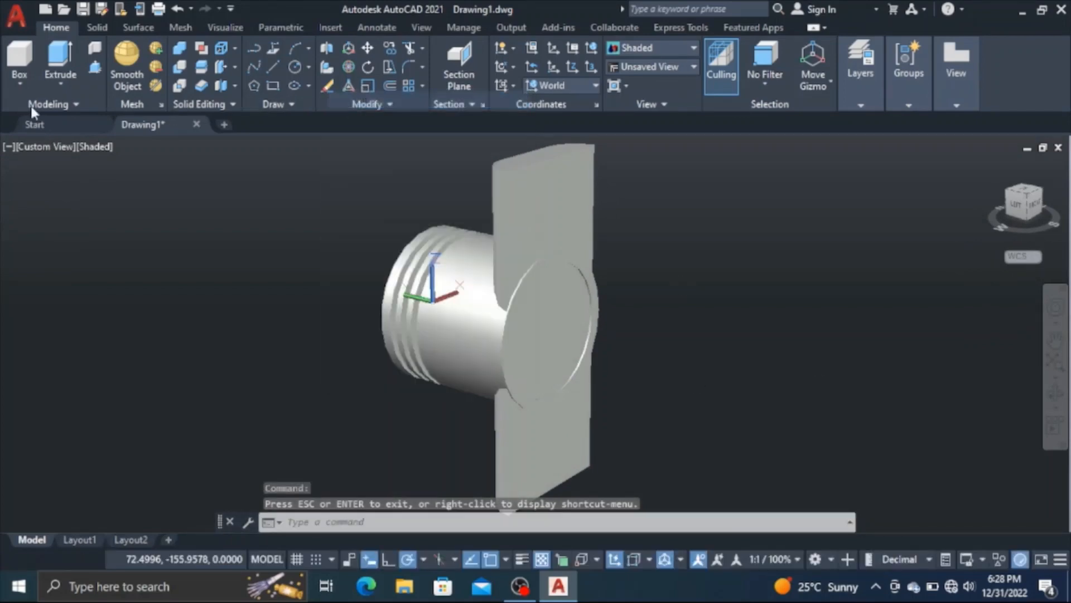
click(96, 68)
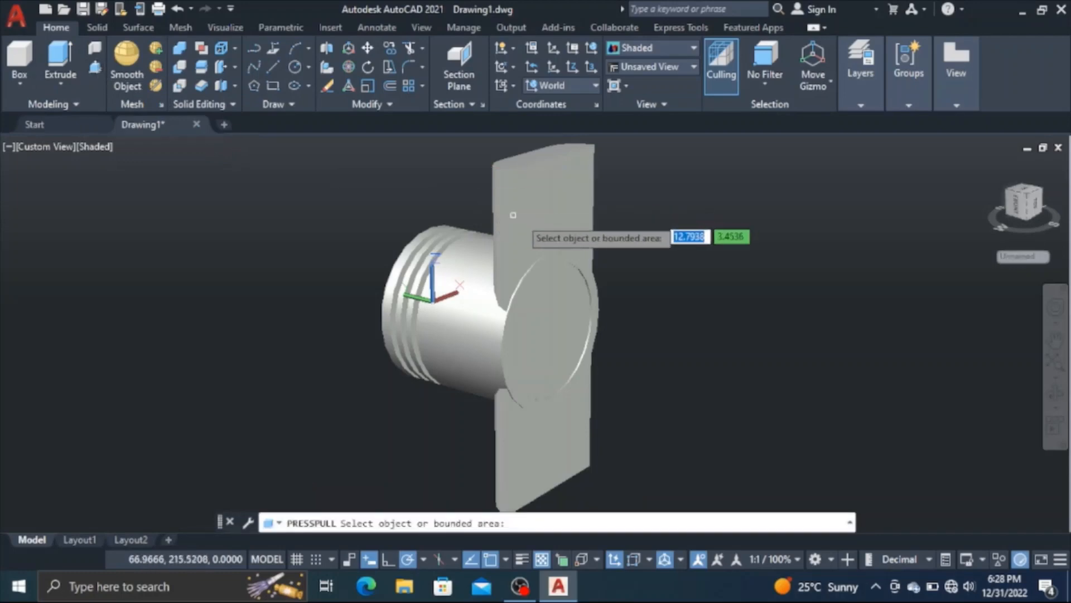
click(552, 330)
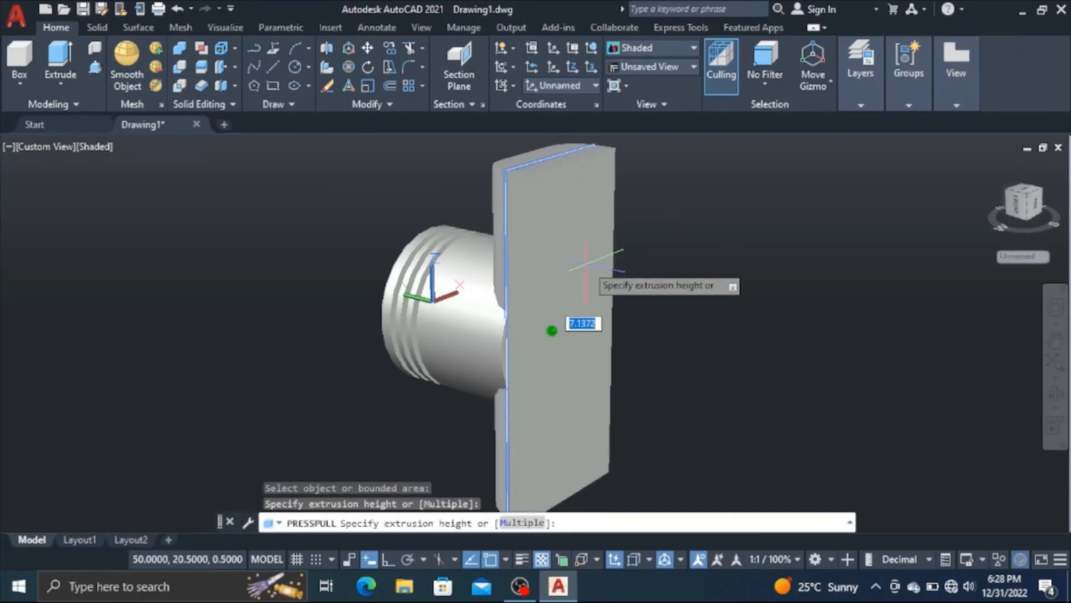
text(5)
key(Return)
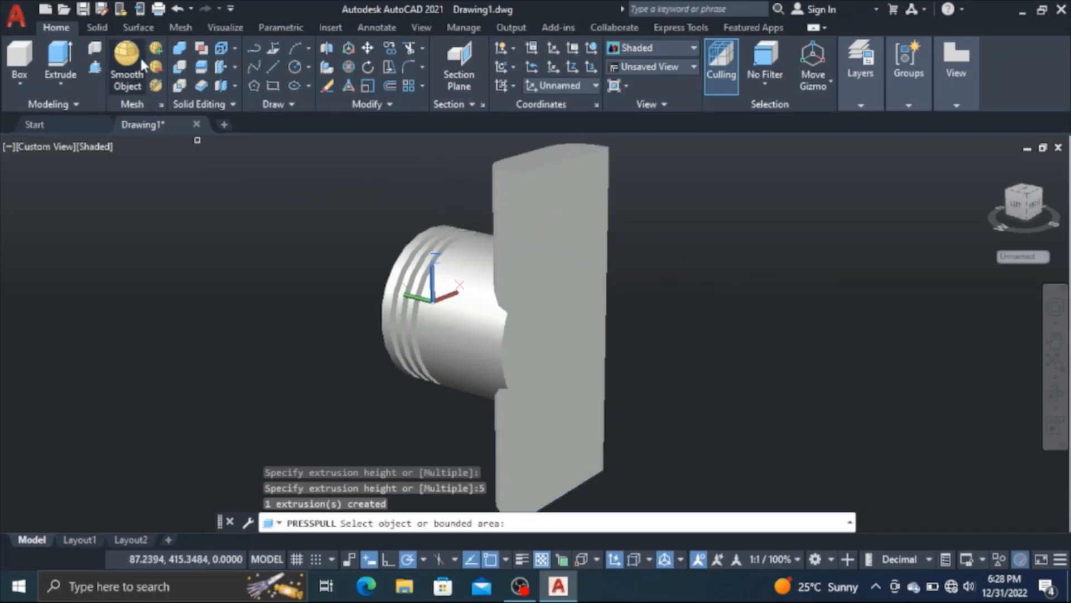
Subtract the rounded slab from the piston body to cut the arched recess through the skirt
click(1056, 390)
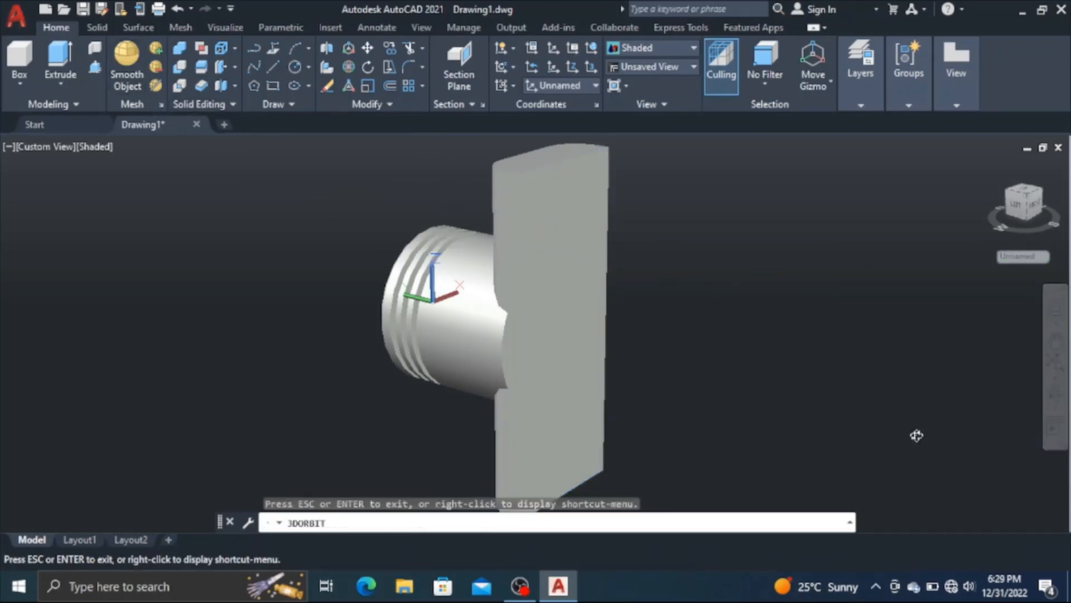
drag(524, 470, 539, 495)
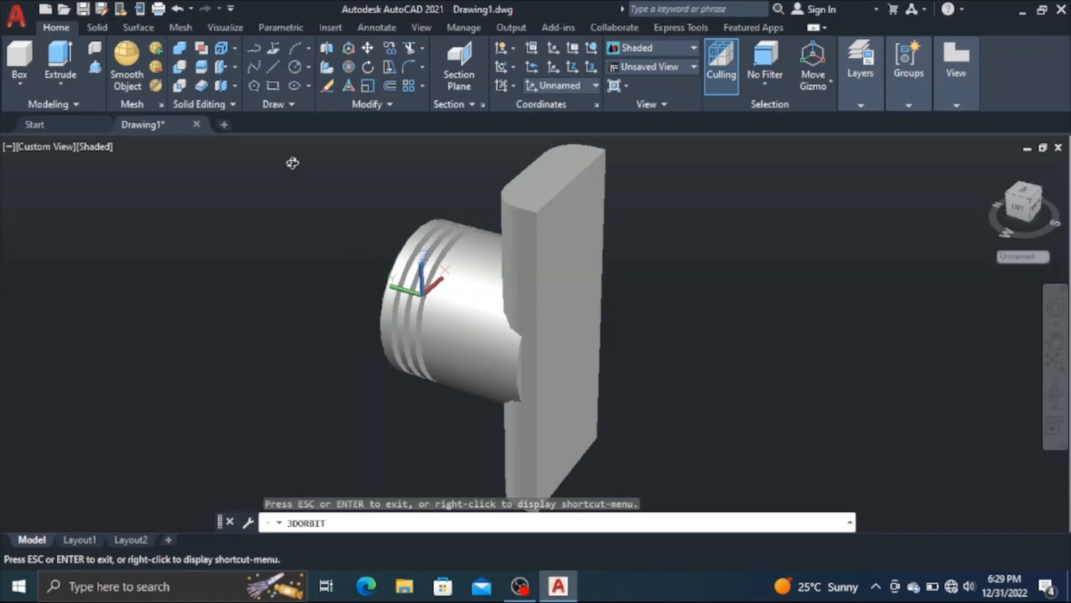
click(183, 68)
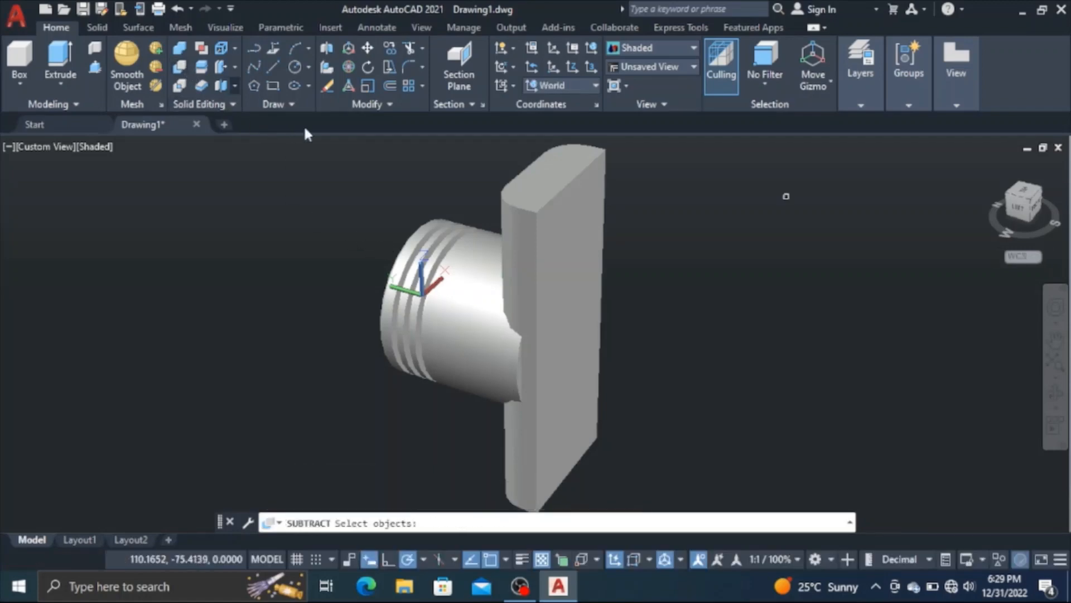
click(434, 268)
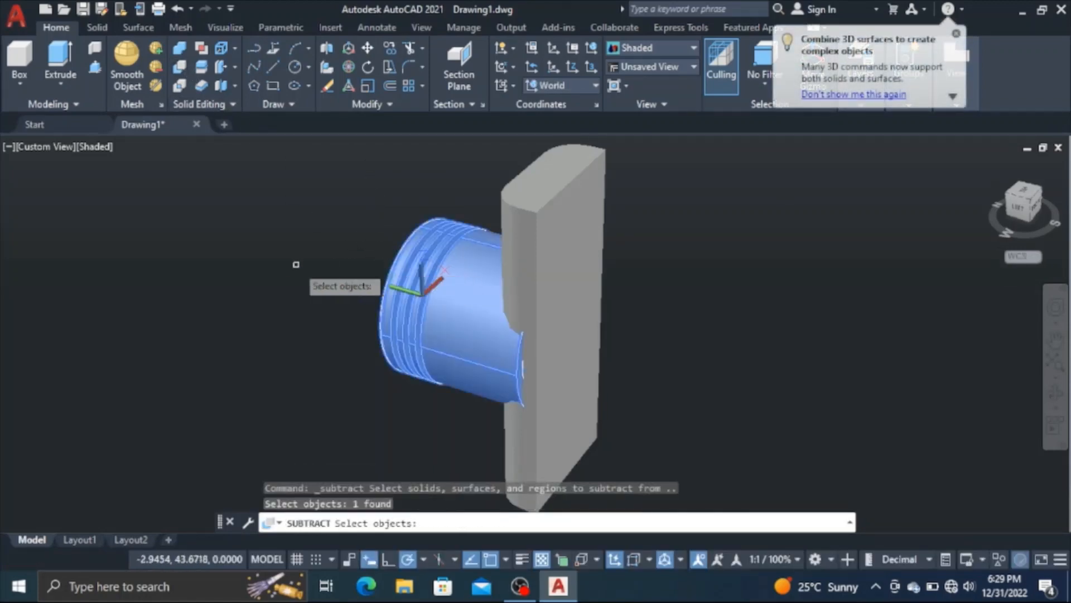
key(Return)
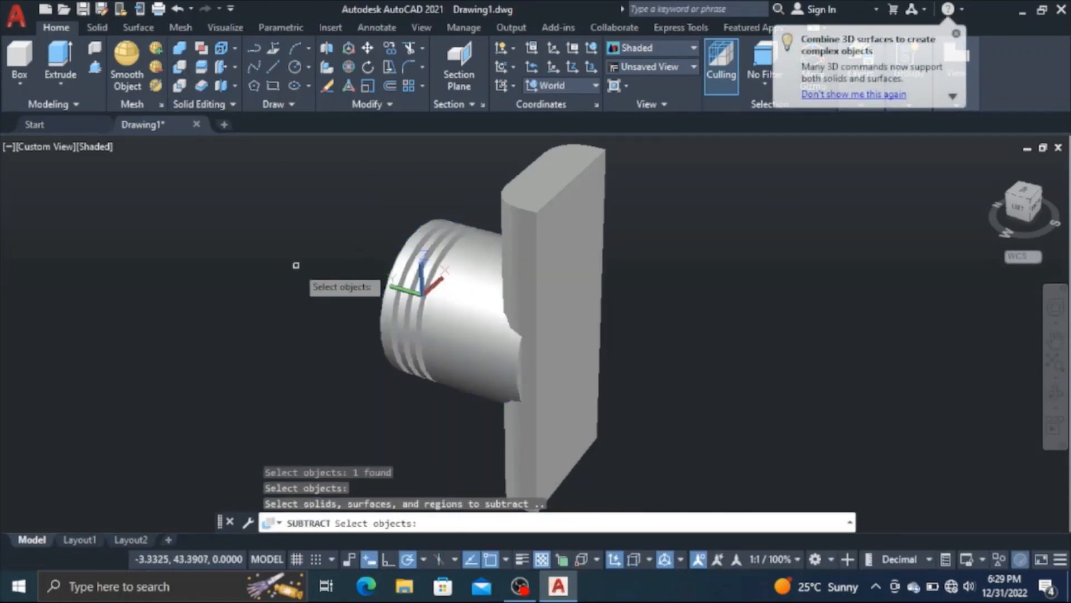
click(508, 262)
key(Return)
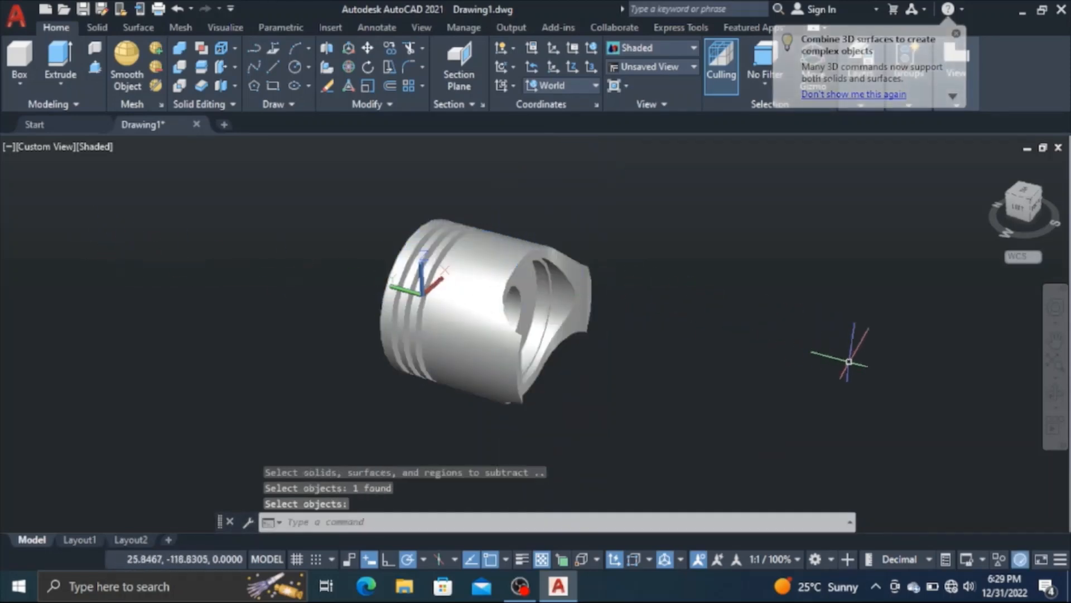
Orbit around the cut piston to examine the skirt, and set a top view in parallel projection
click(1056, 393)
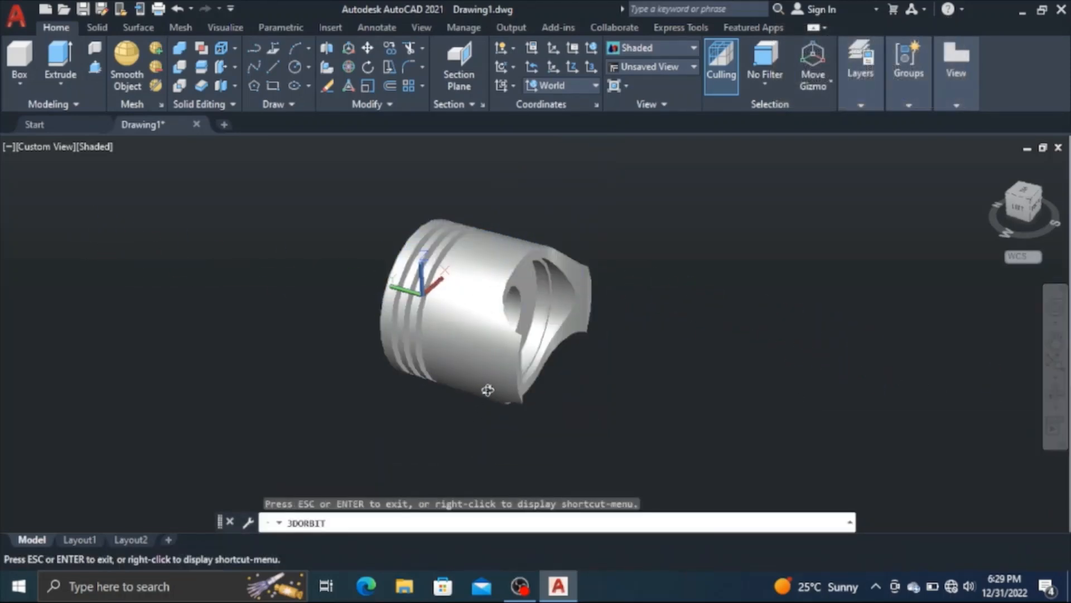
drag(487, 390, 381, 441)
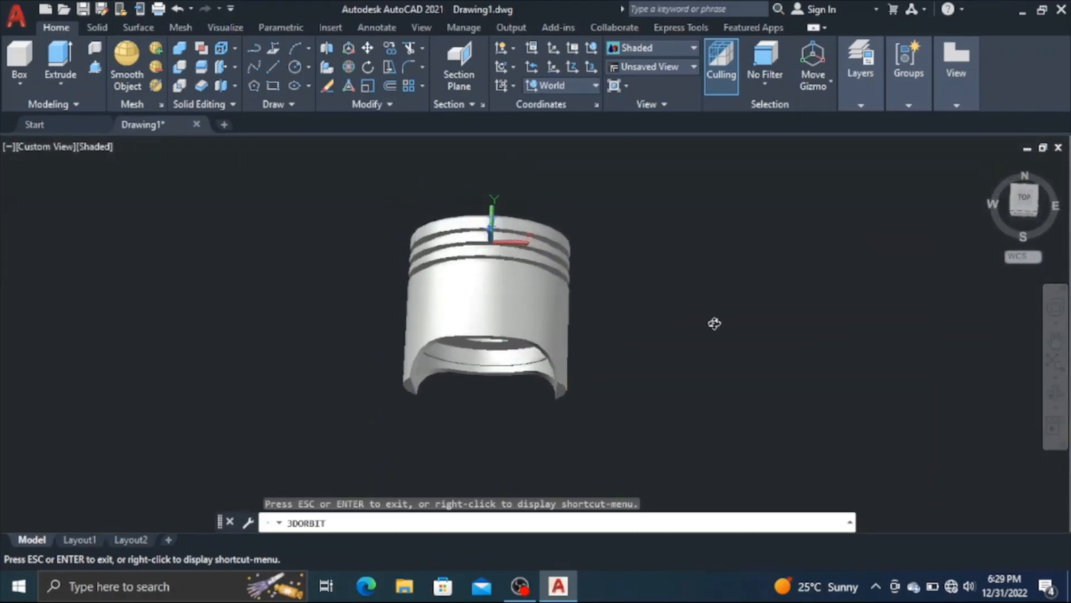
right_click(702, 294)
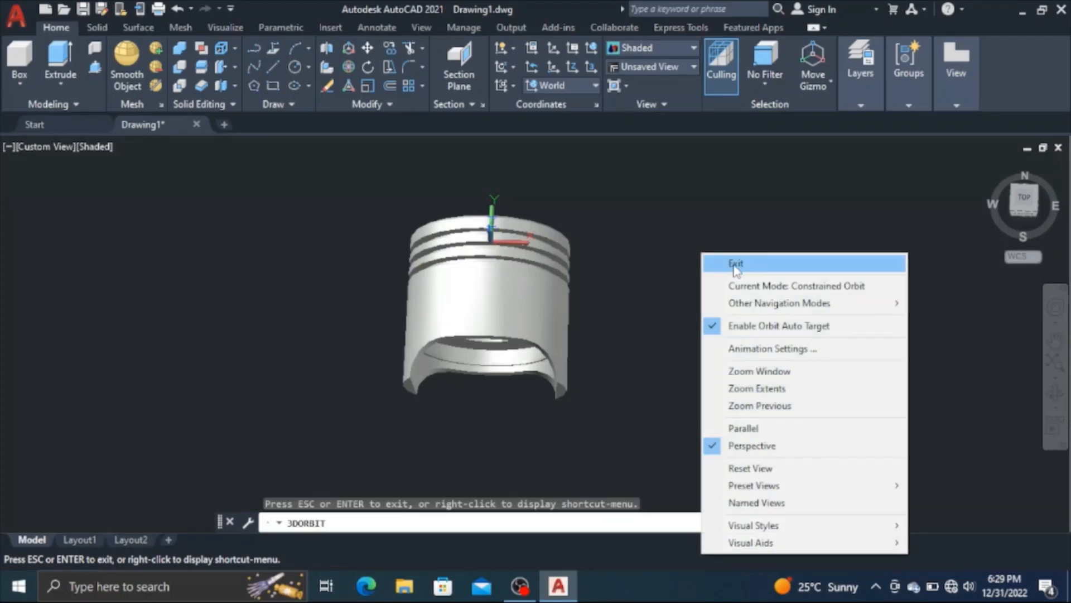
click(705, 263)
click(1023, 199)
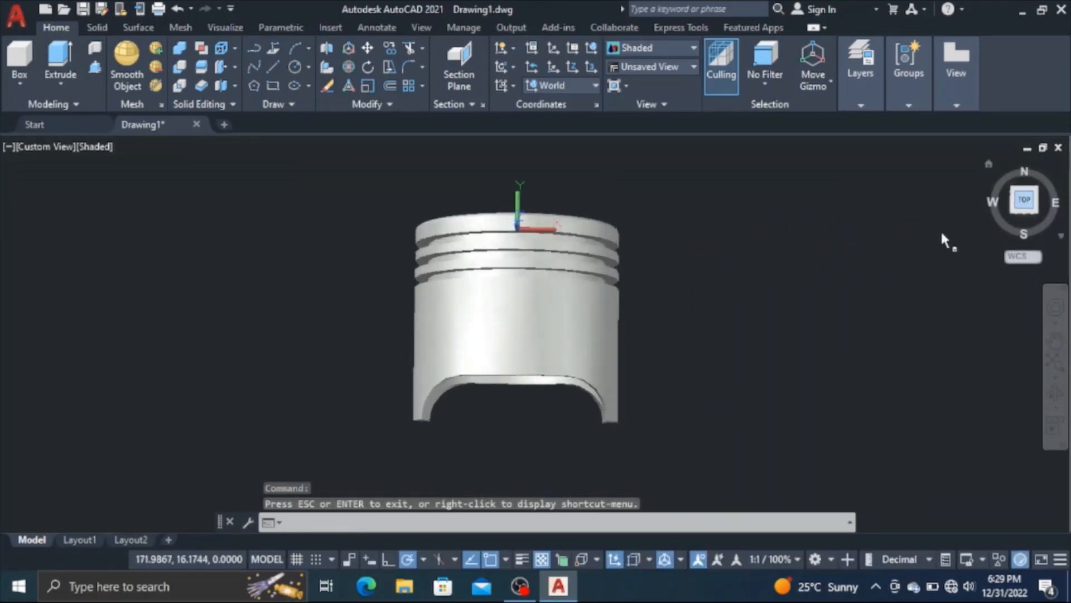
click(1060, 238)
click(1005, 266)
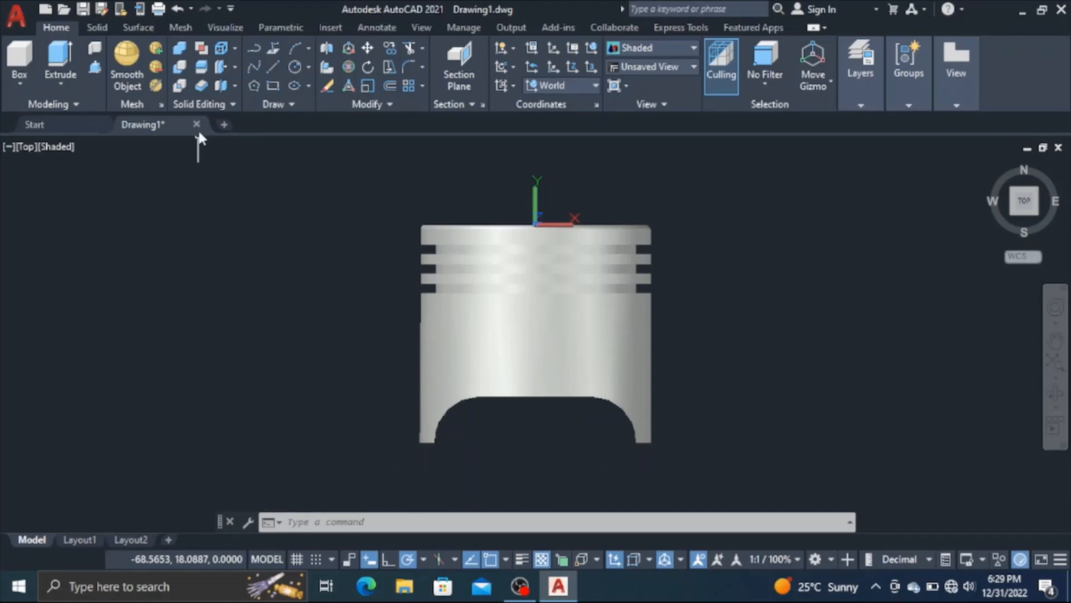
Draw a 21 by 14 rectangle in the empty space beside the piston
mouse_move(199, 134)
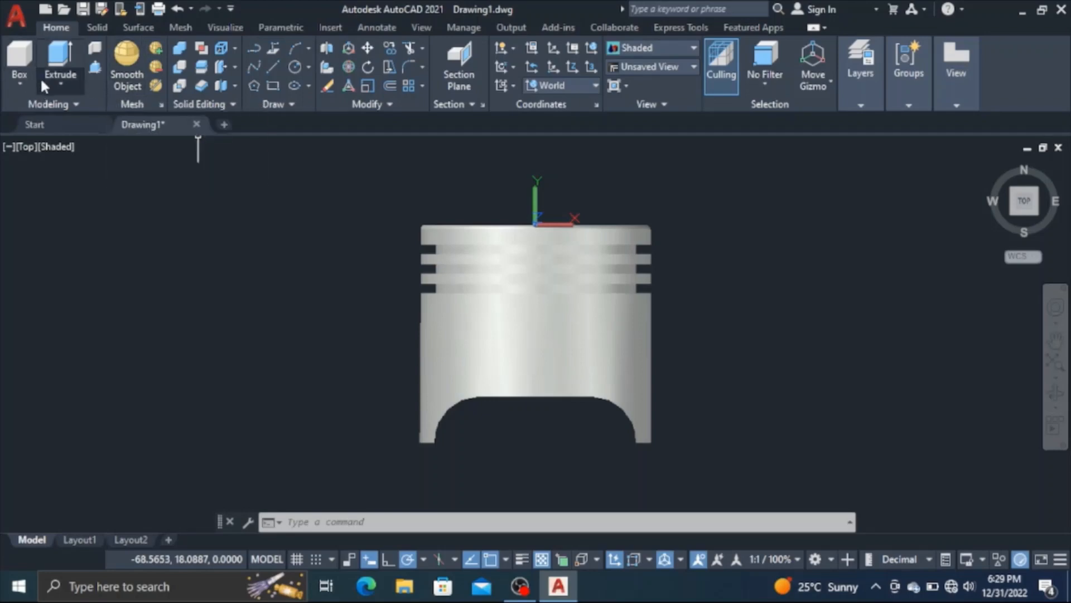
click(273, 85)
click(67, 418)
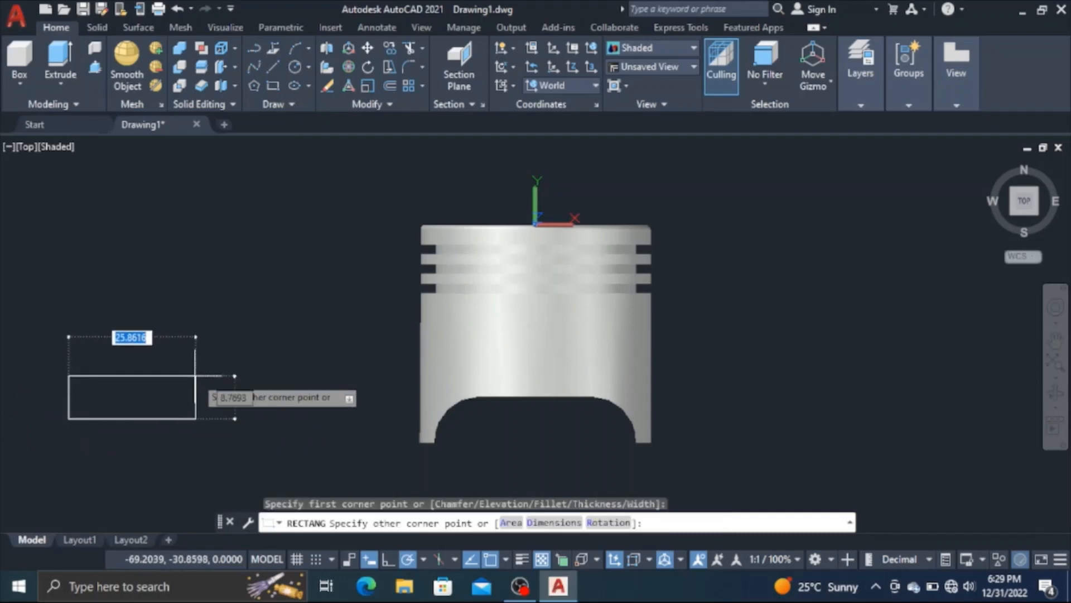
click(388, 559)
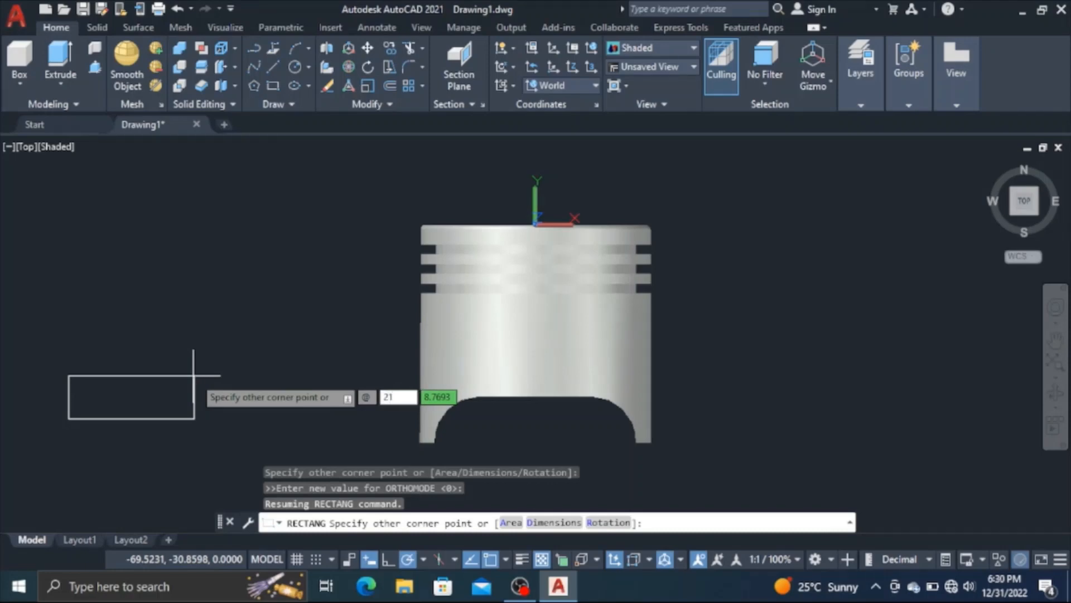
text(21)
key(Tab)
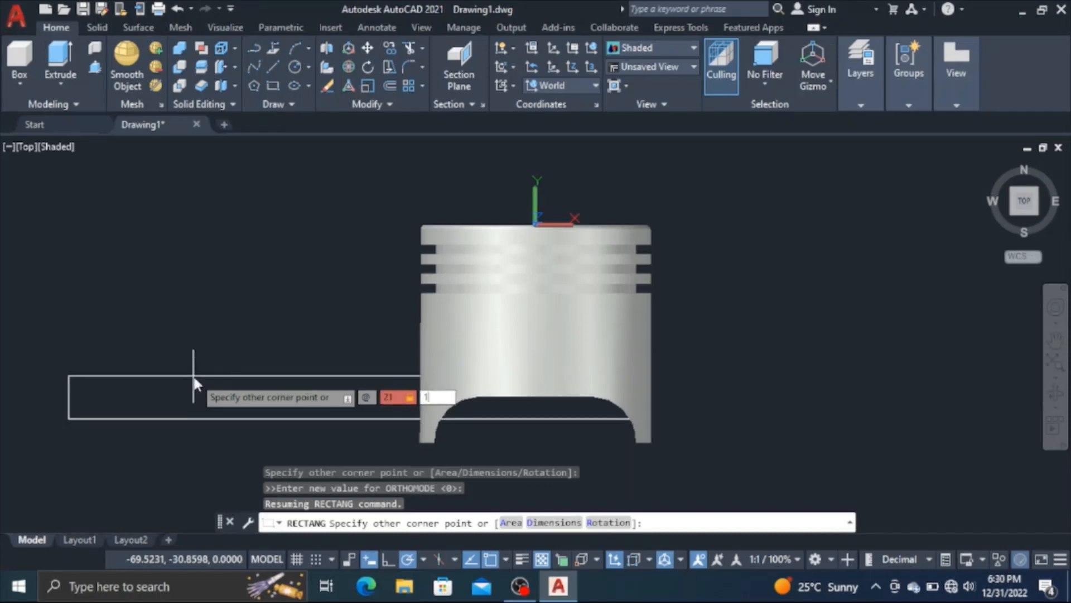
key(Return)
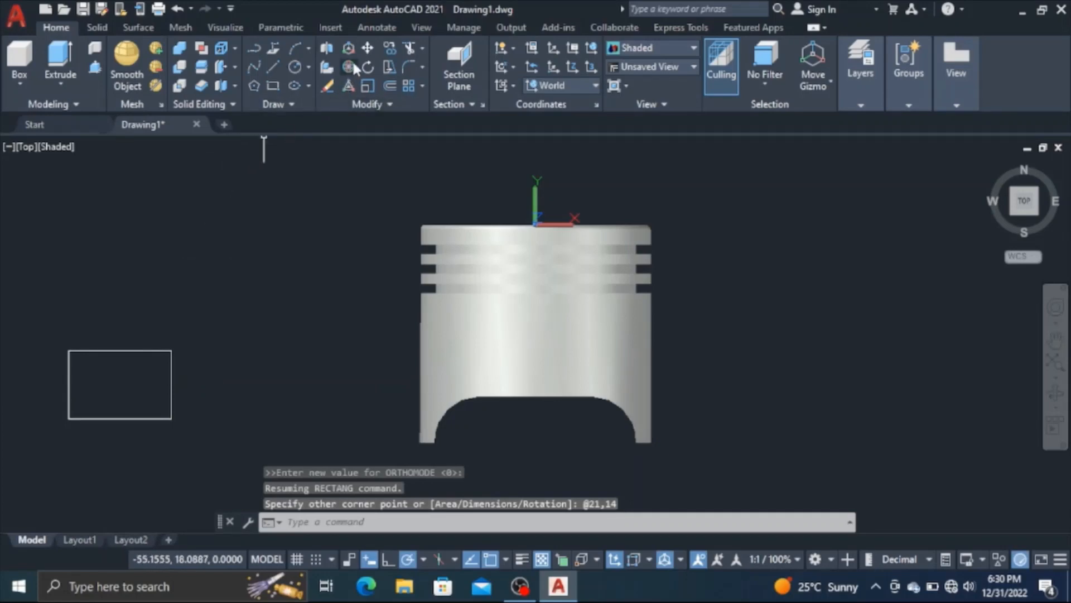
Move the rectangle by the midpoint of its upper edge to the center point at 0,-16 on the piston's axis
click(367, 49)
click(129, 351)
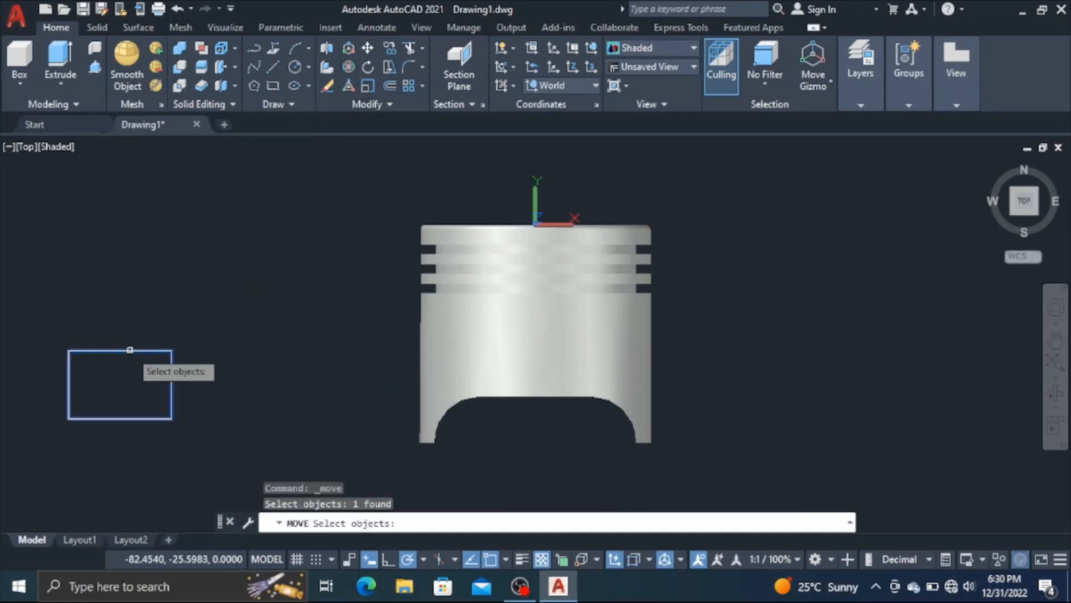
right_click(167, 329)
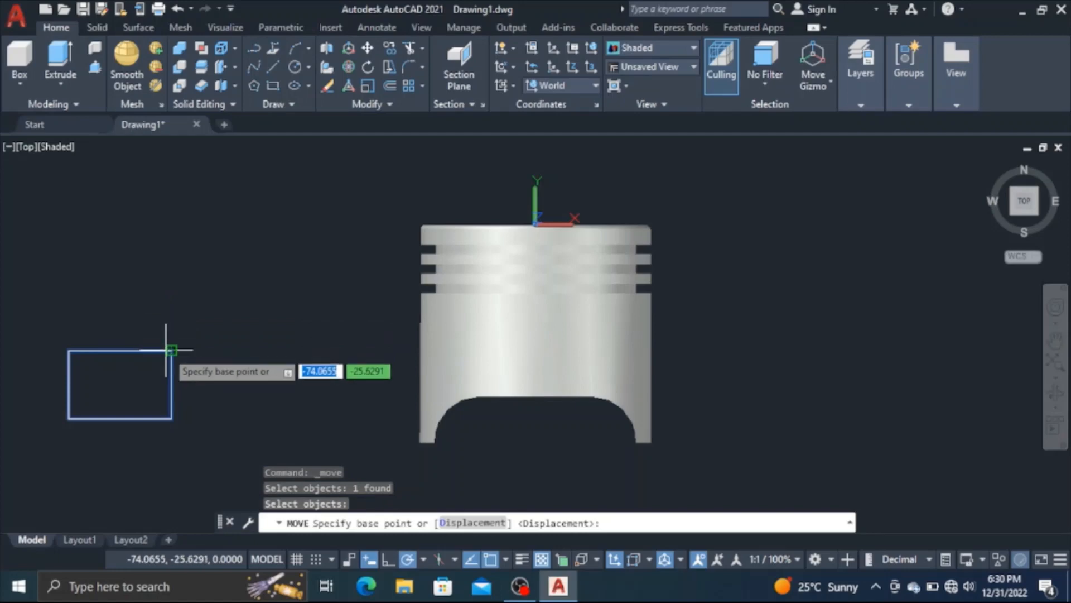
right_click(169, 351)
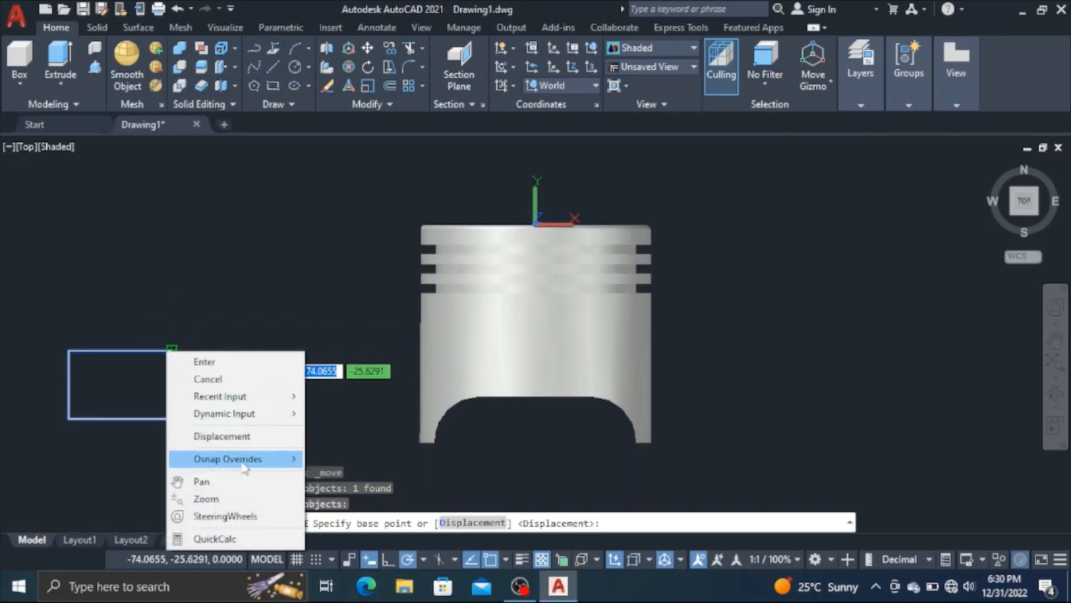
mouse_move(246, 458)
click(405, 201)
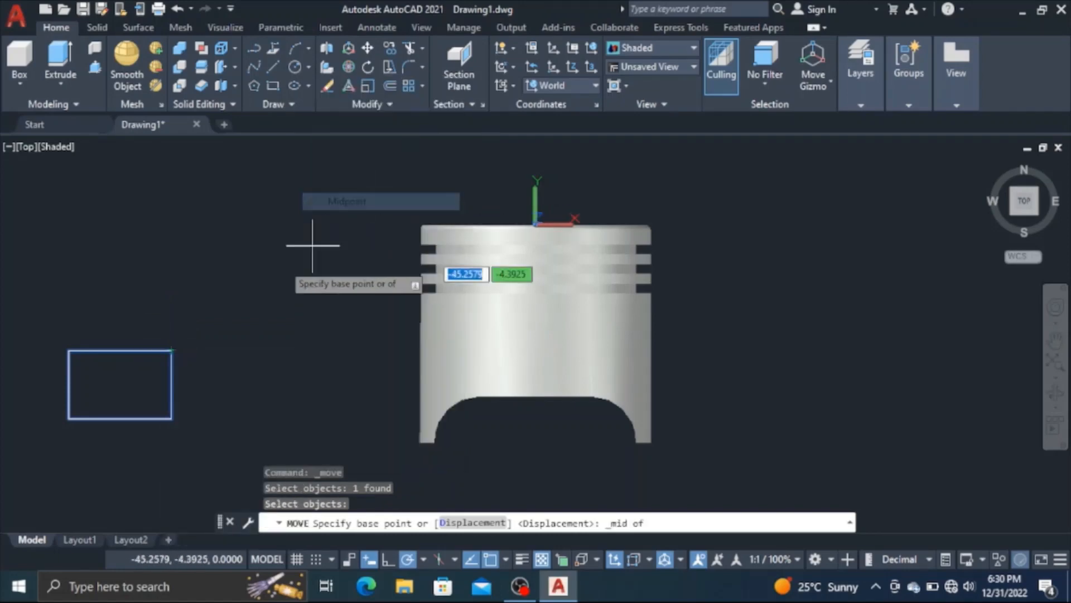
click(119, 350)
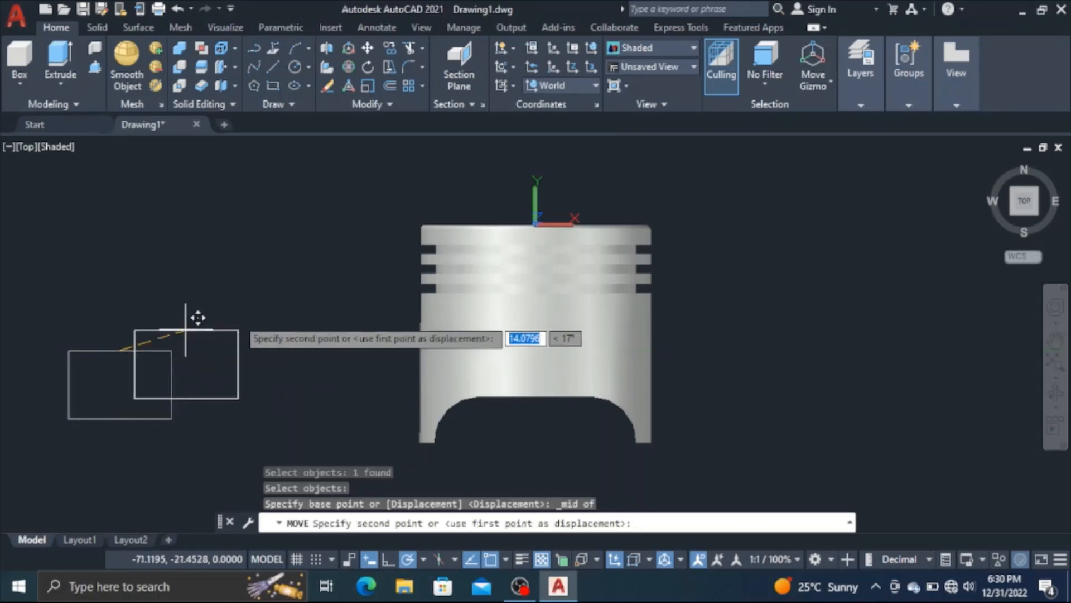
click(536, 303)
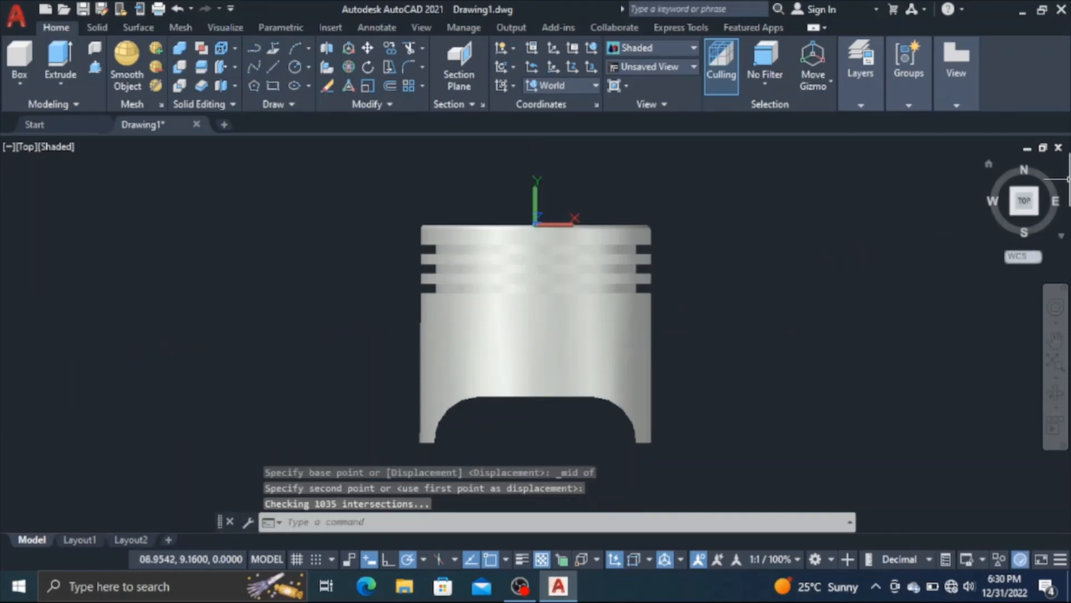
Try to move the rectangle 23 units along the positive Z axis from its corner
click(989, 163)
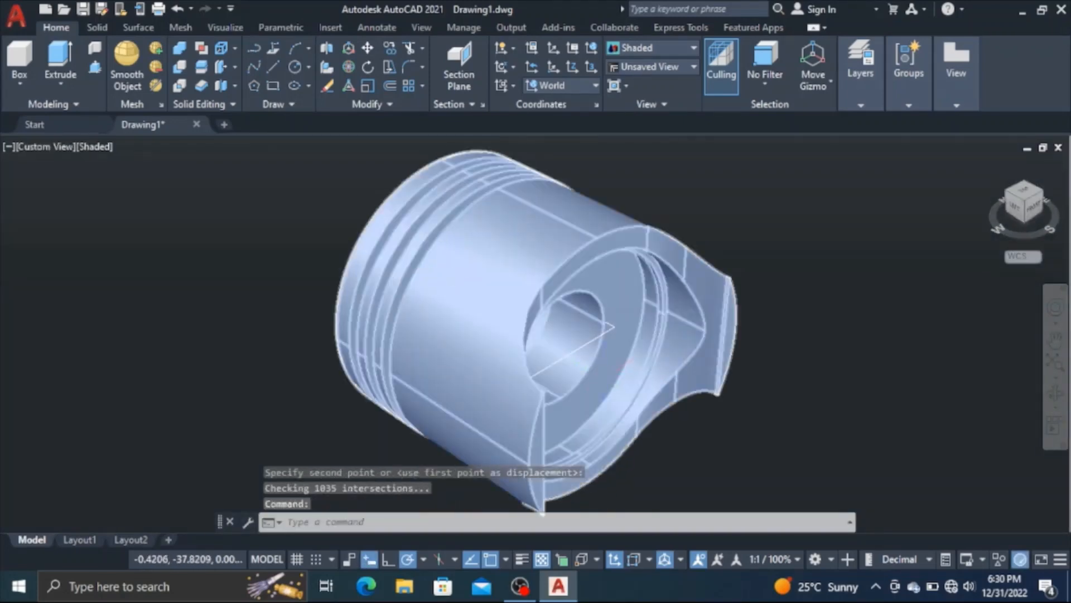
scroll(608, 368, up, 2)
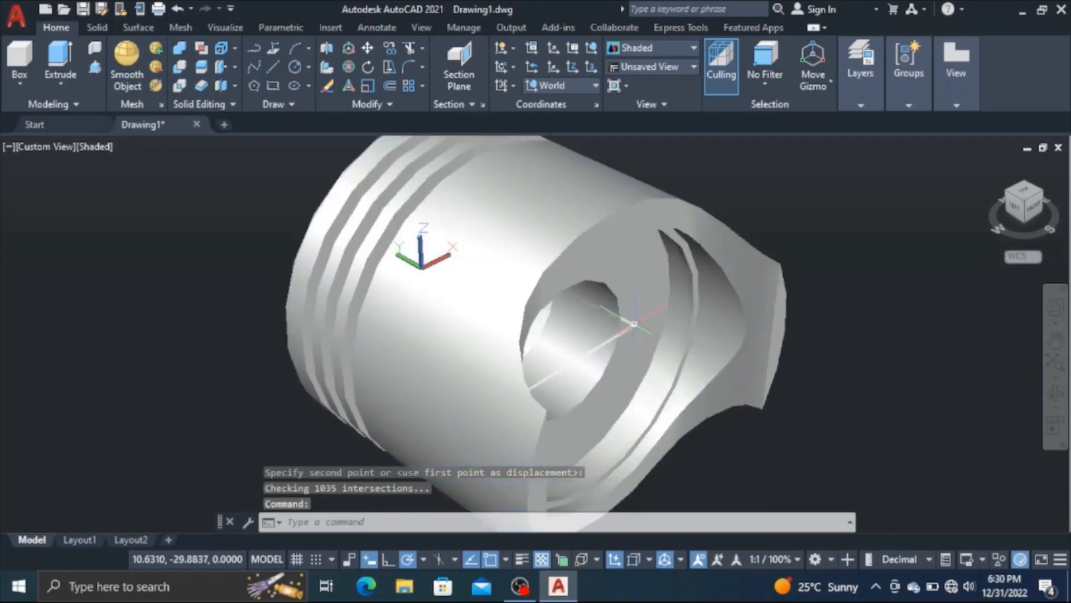
click(635, 322)
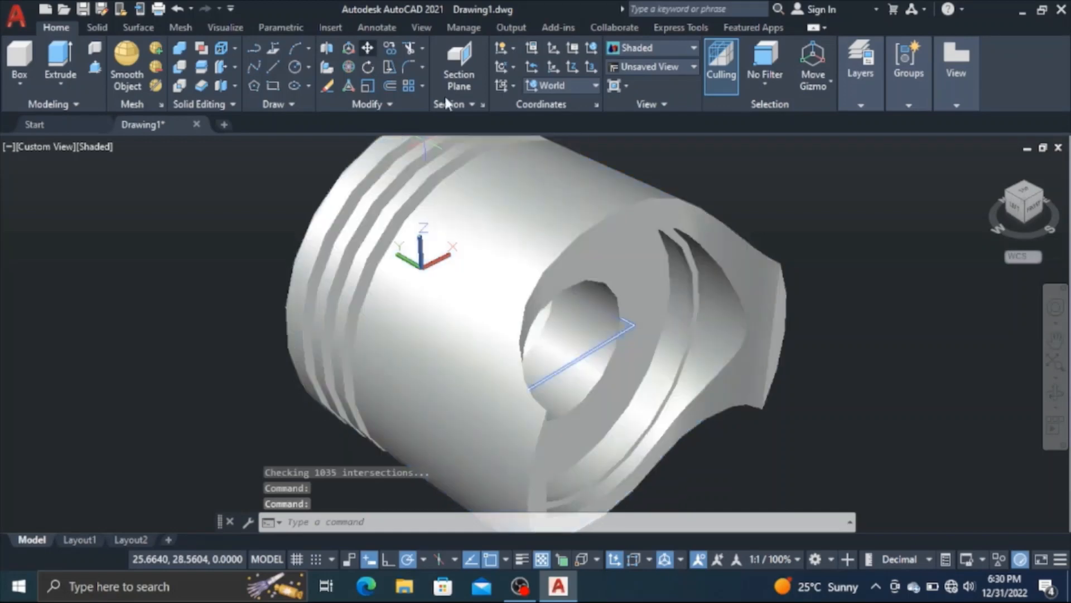
click(367, 48)
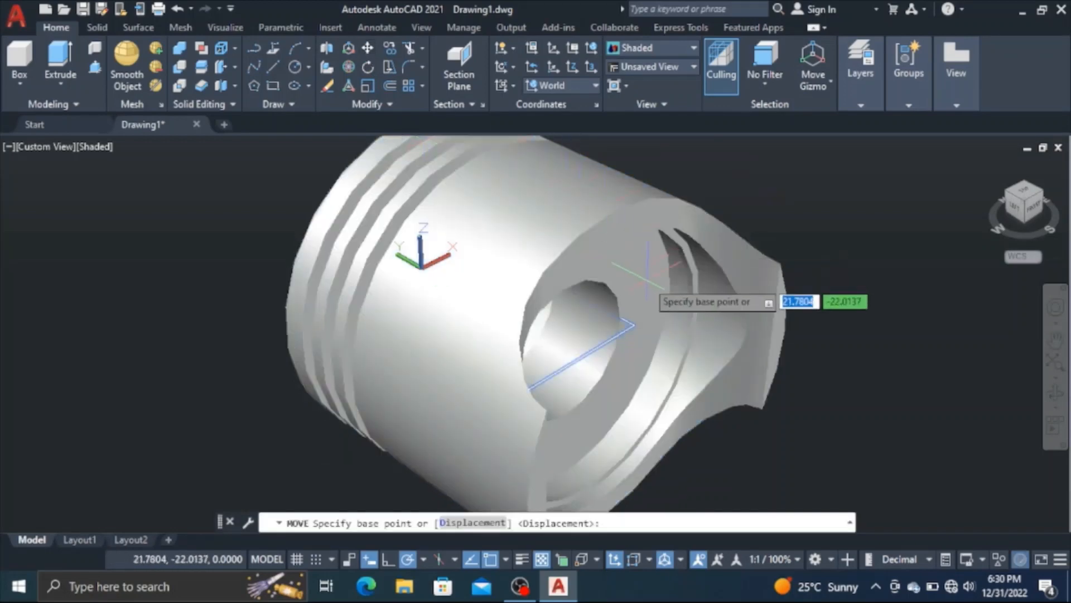
click(634, 325)
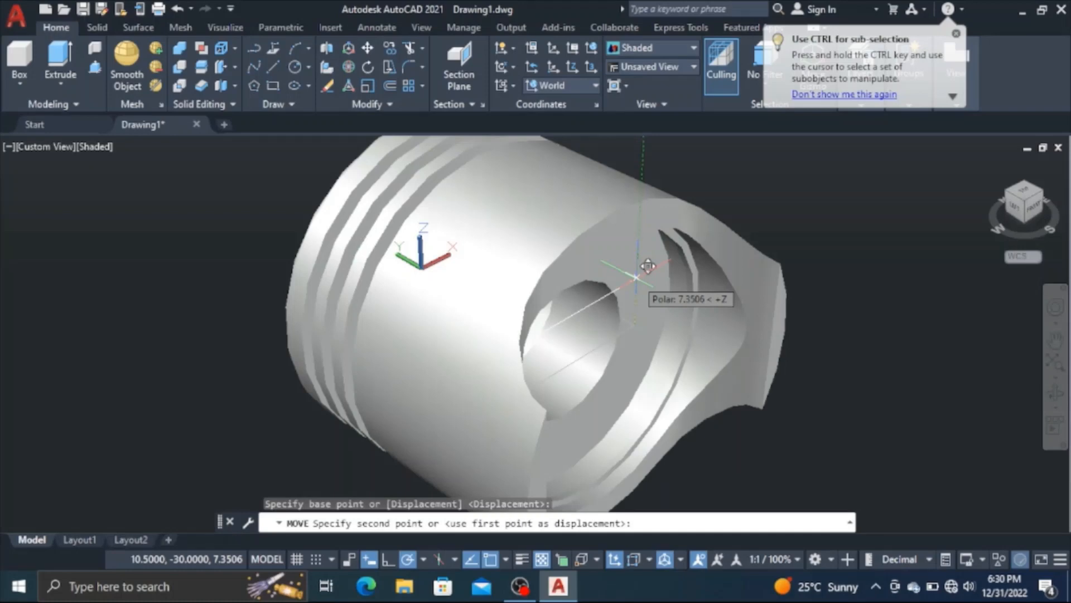
text(2)
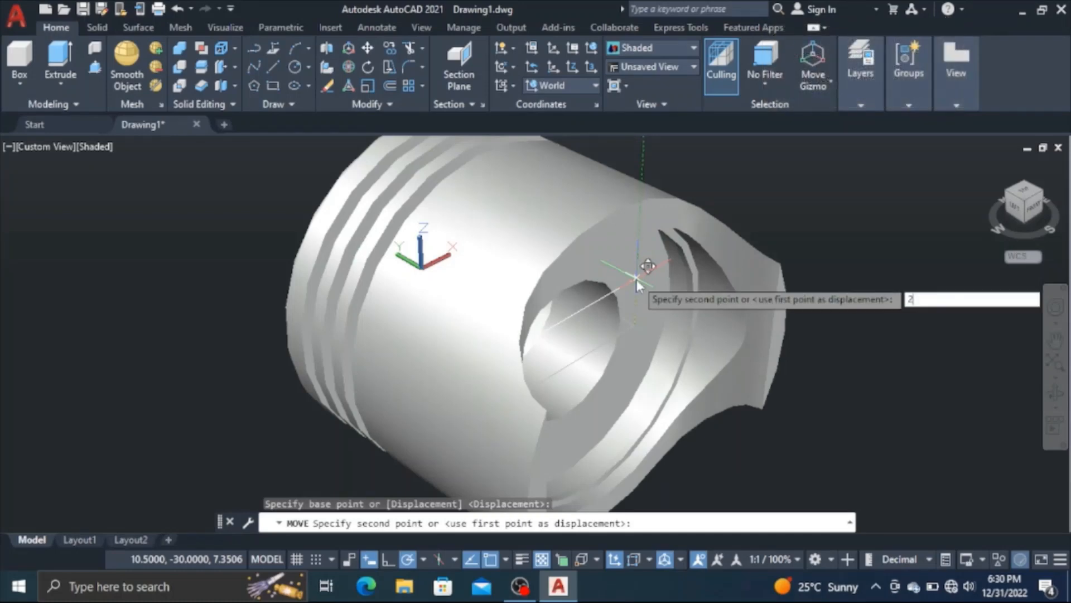
text(3)
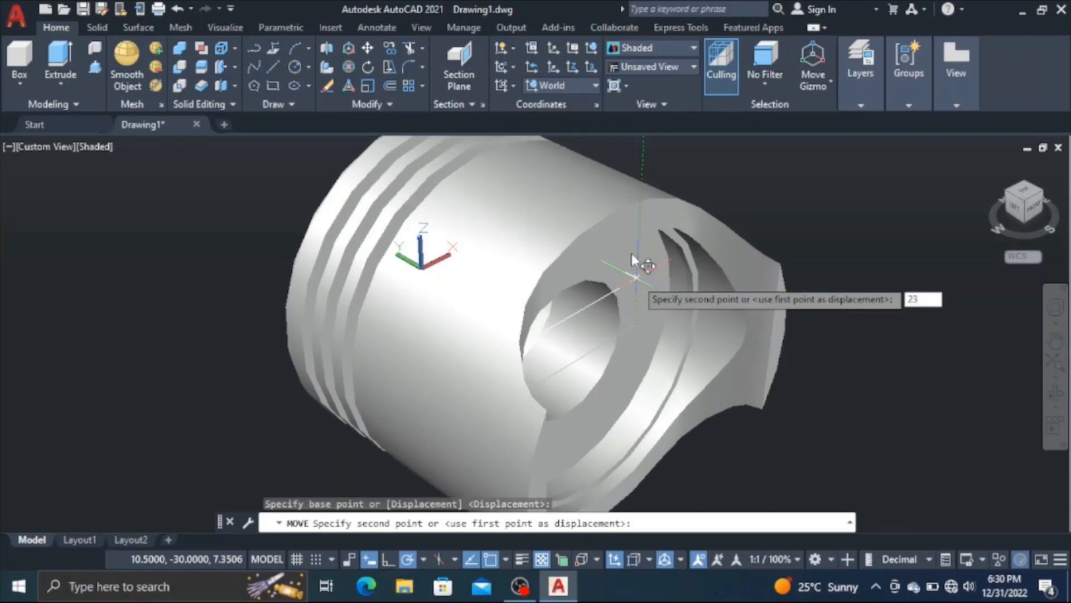
key(Return)
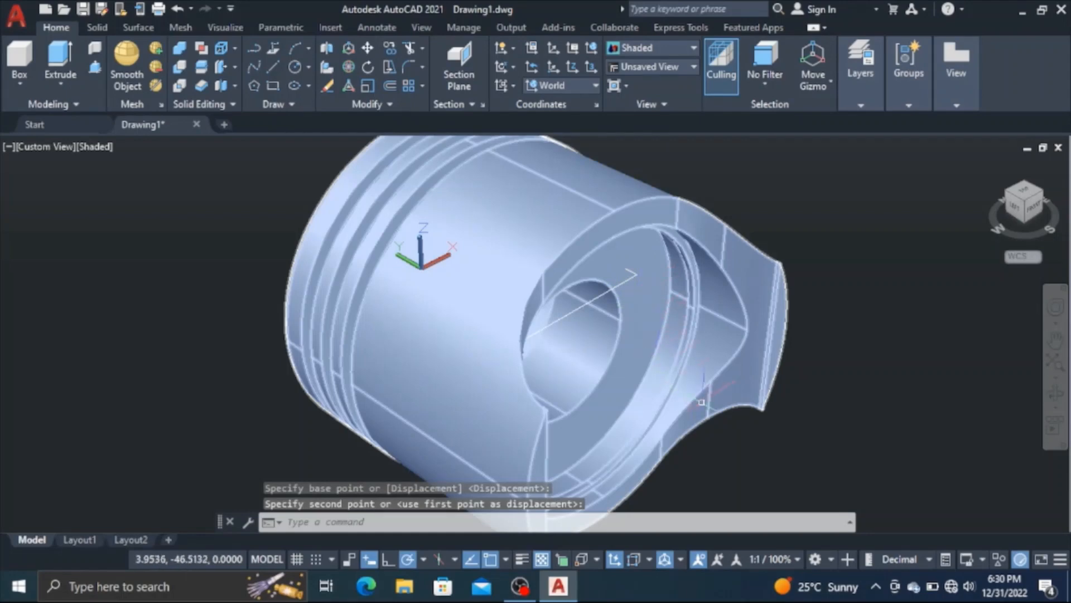
key(ctrl+z)
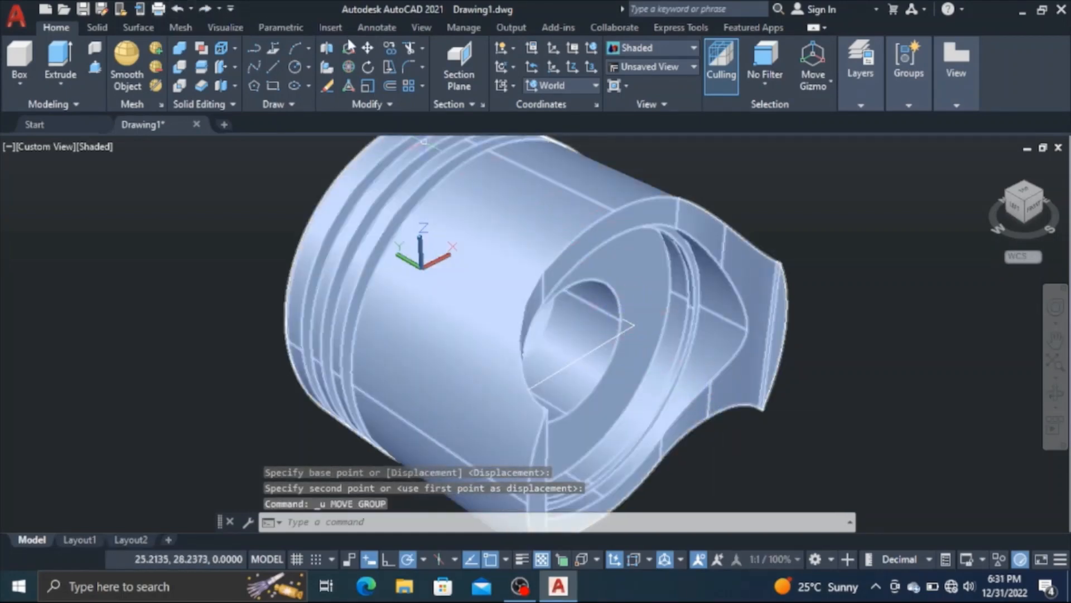
Move the rectangle 23.5 units along the positive Z axis, using its corner as base point
click(368, 49)
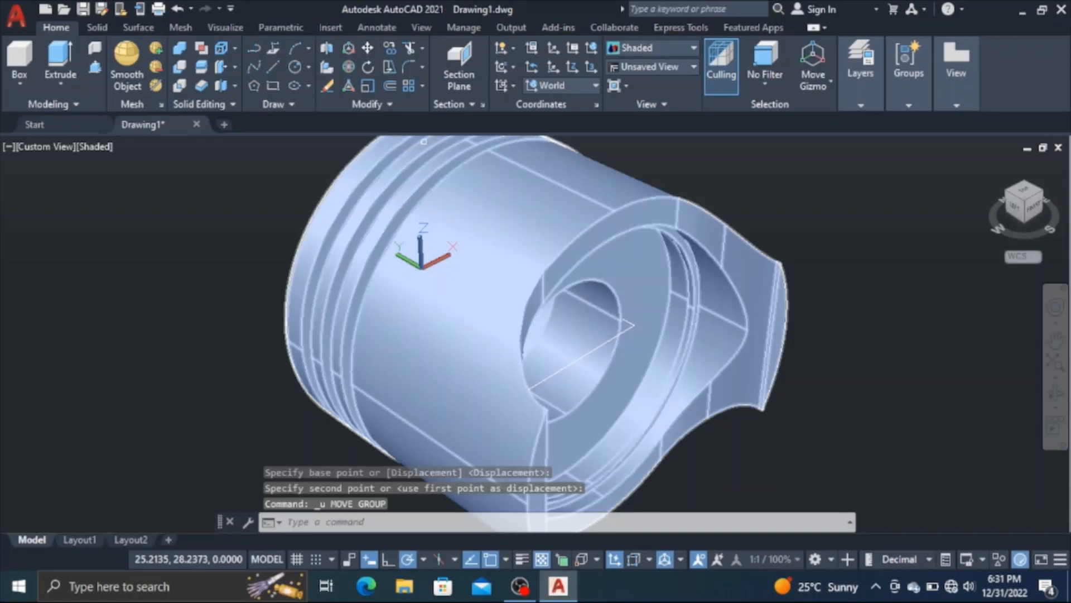
click(637, 326)
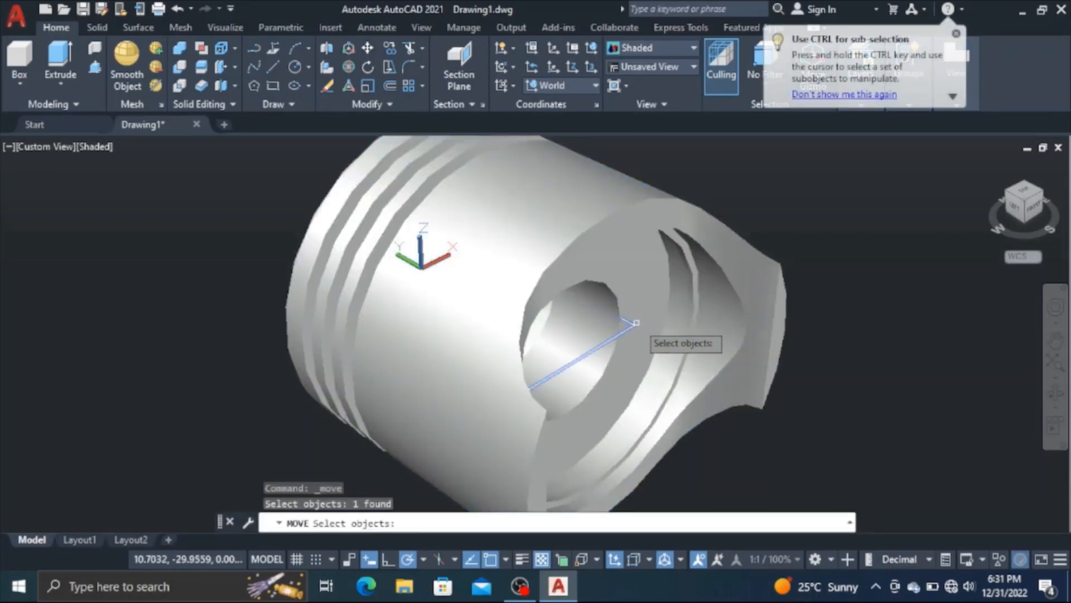
key(Return)
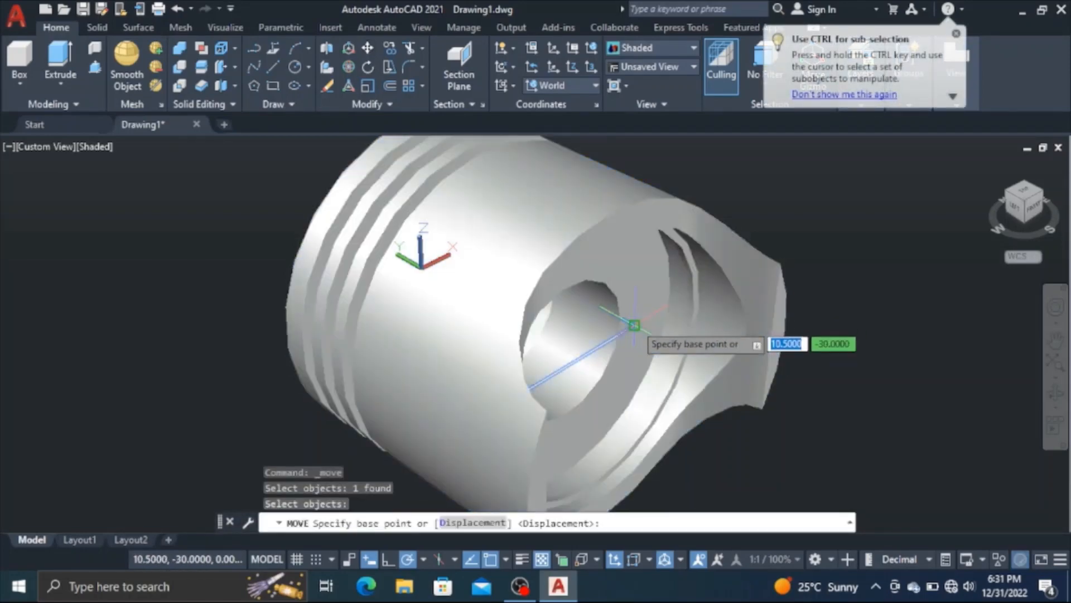
click(634, 325)
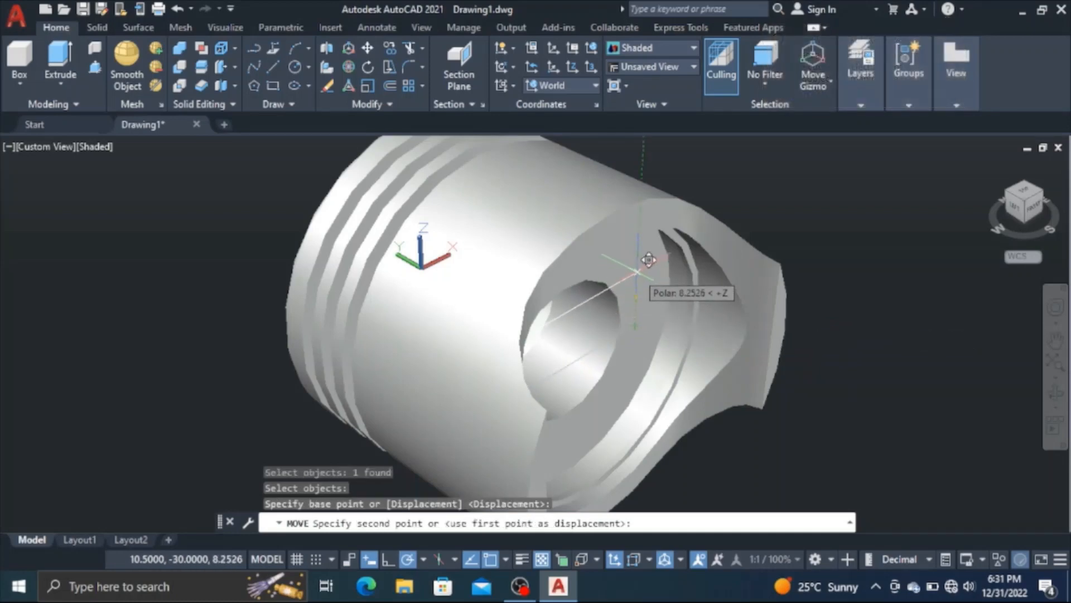
text(23)
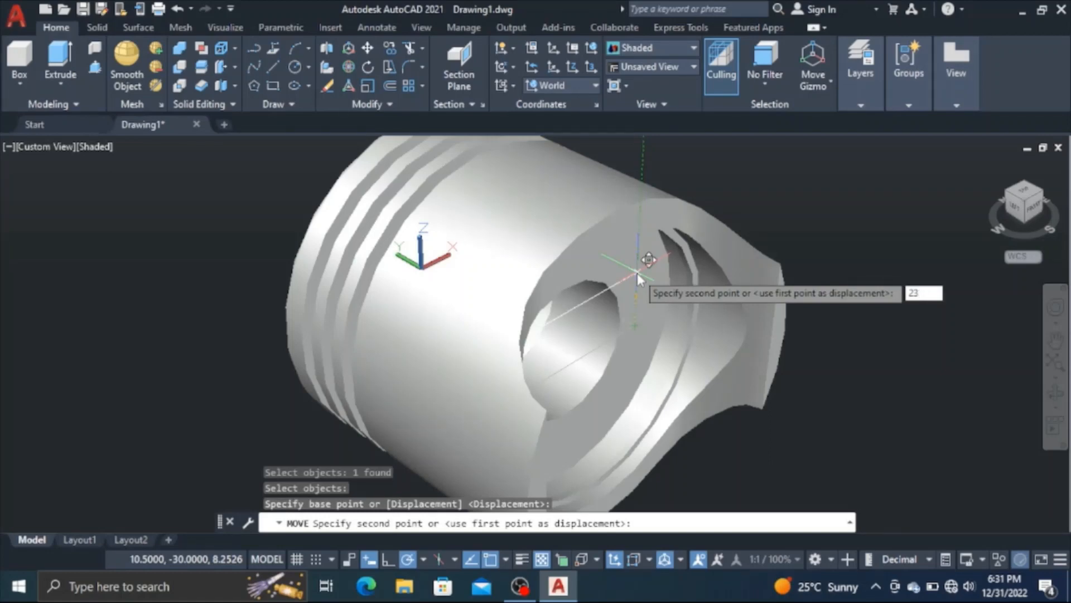
text(.5)
key(Return)
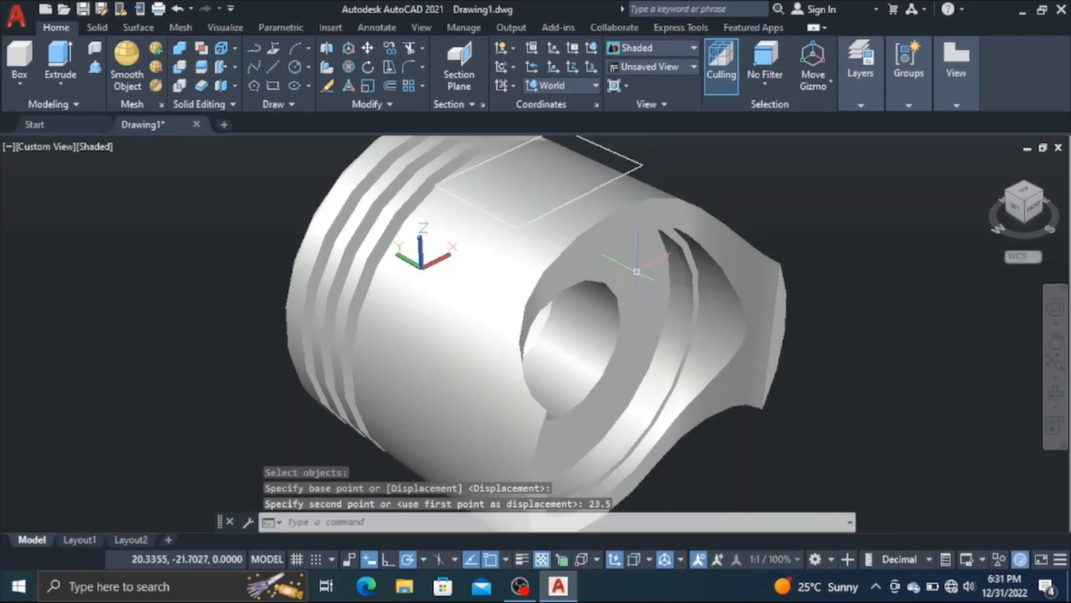
click(636, 271)
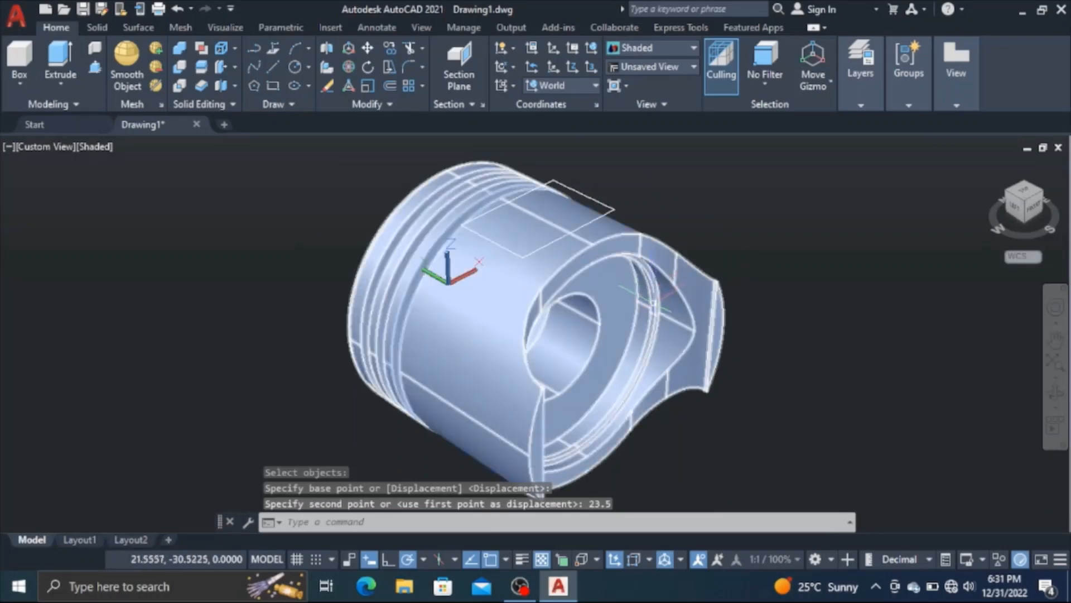
key(Escape)
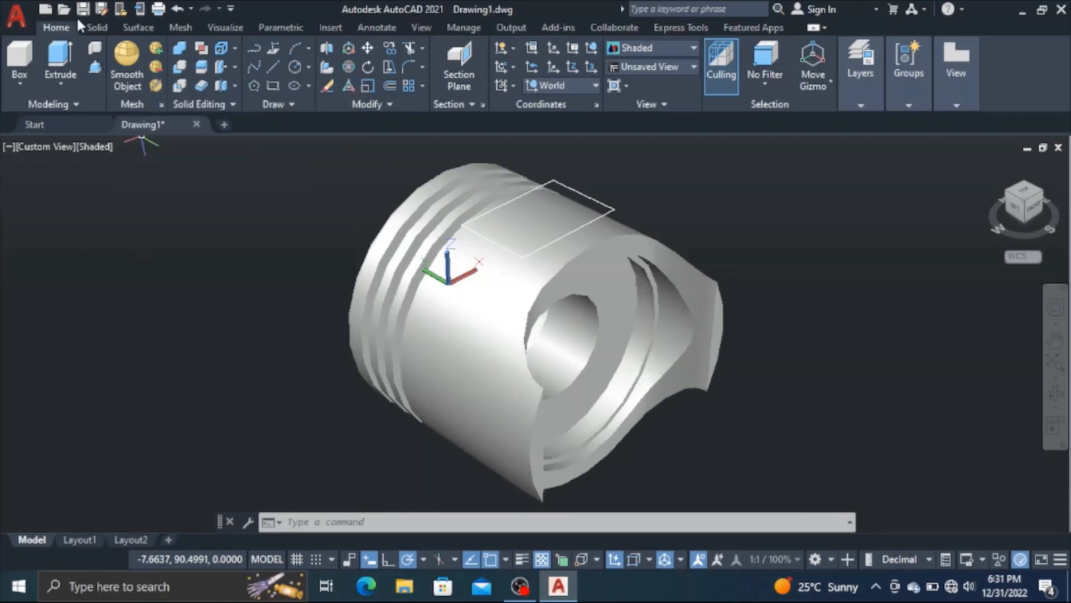
Extrude the rectangle above the piston by -2 into a thin solid slab
click(66, 68)
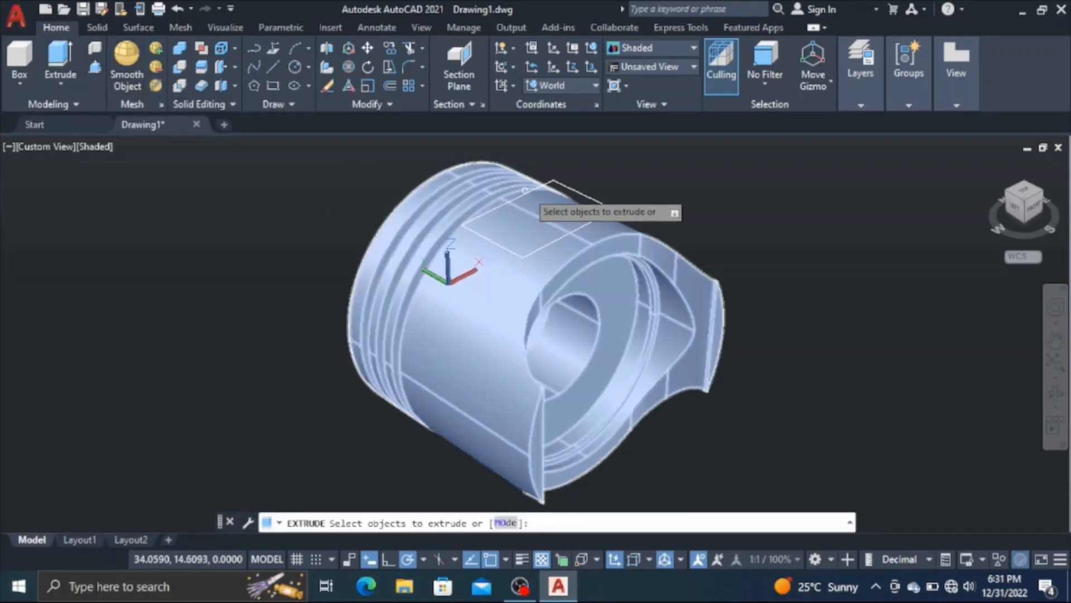
click(569, 187)
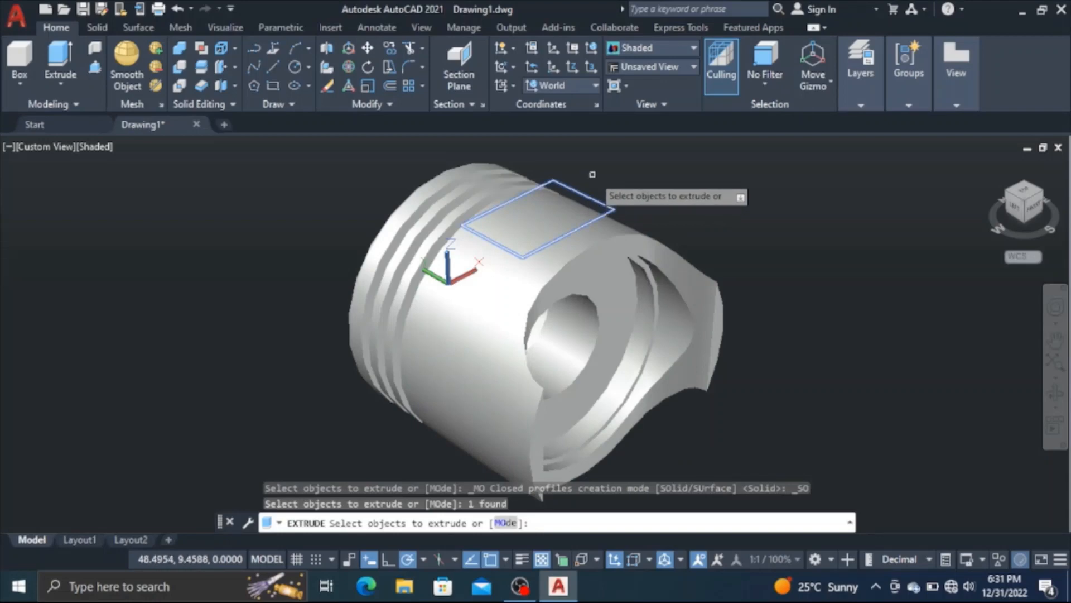
key(Return)
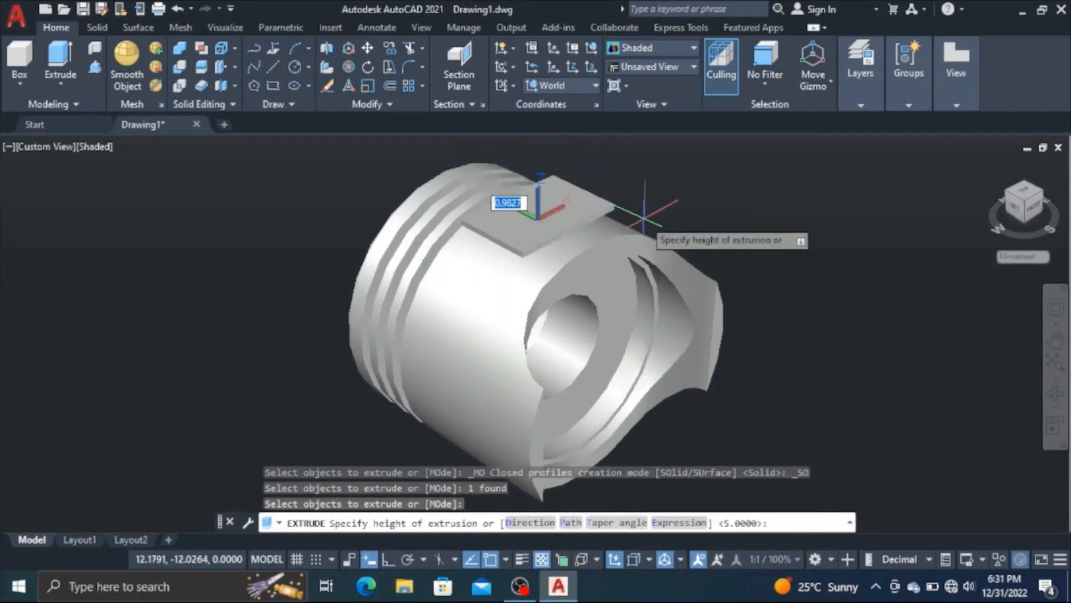
scroll(645, 219, down, 2)
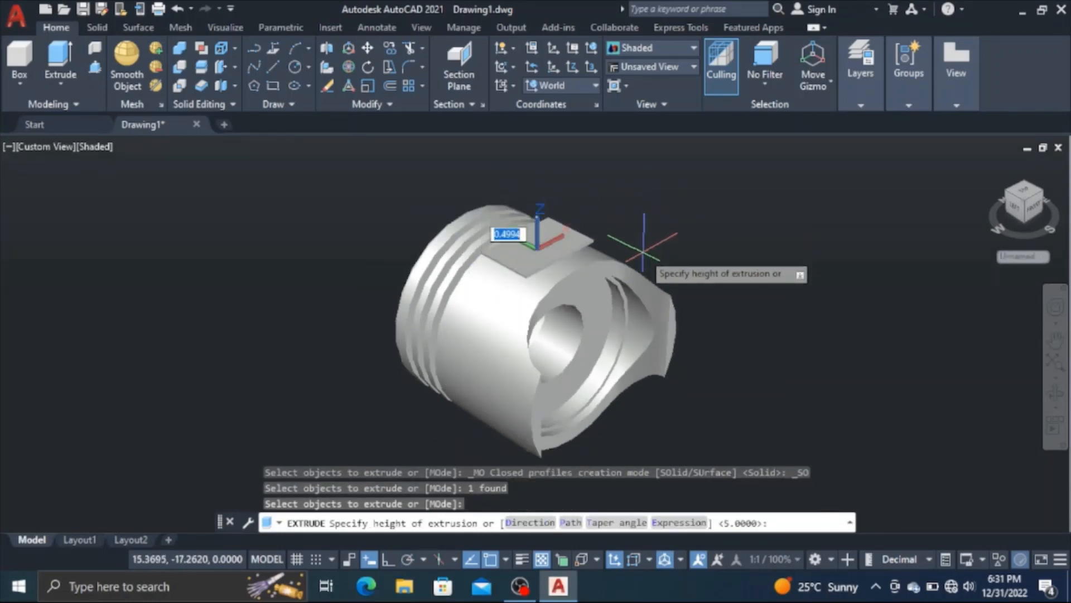
text(-2)
key(Return)
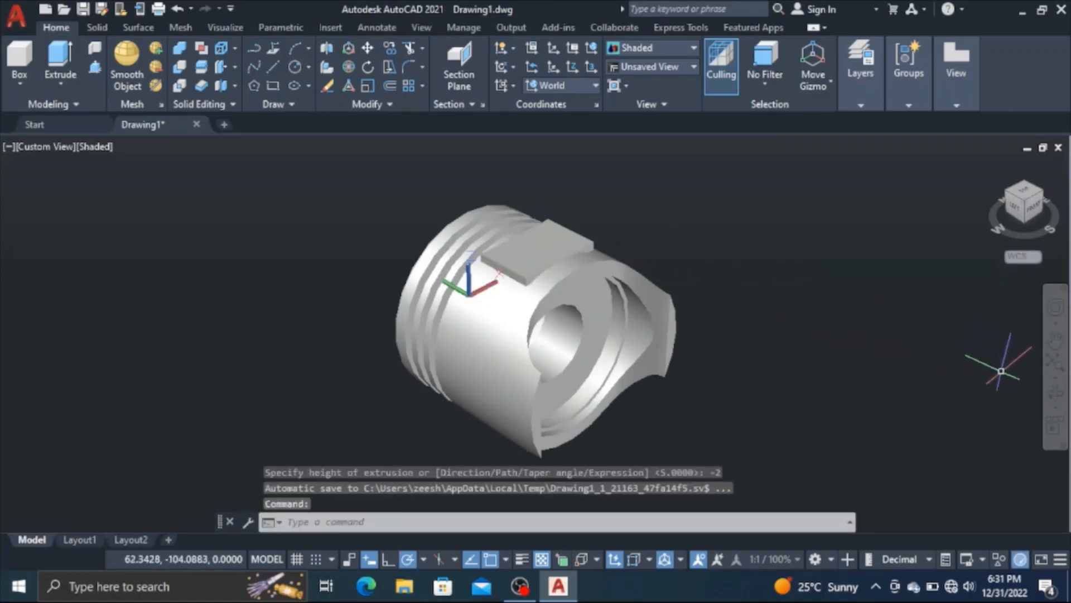
Mirror the rectangular slab in 3D across the XY plane to the opposite side of the piston, keeping the source slab
click(1055, 392)
drag(530, 428, 572, 391)
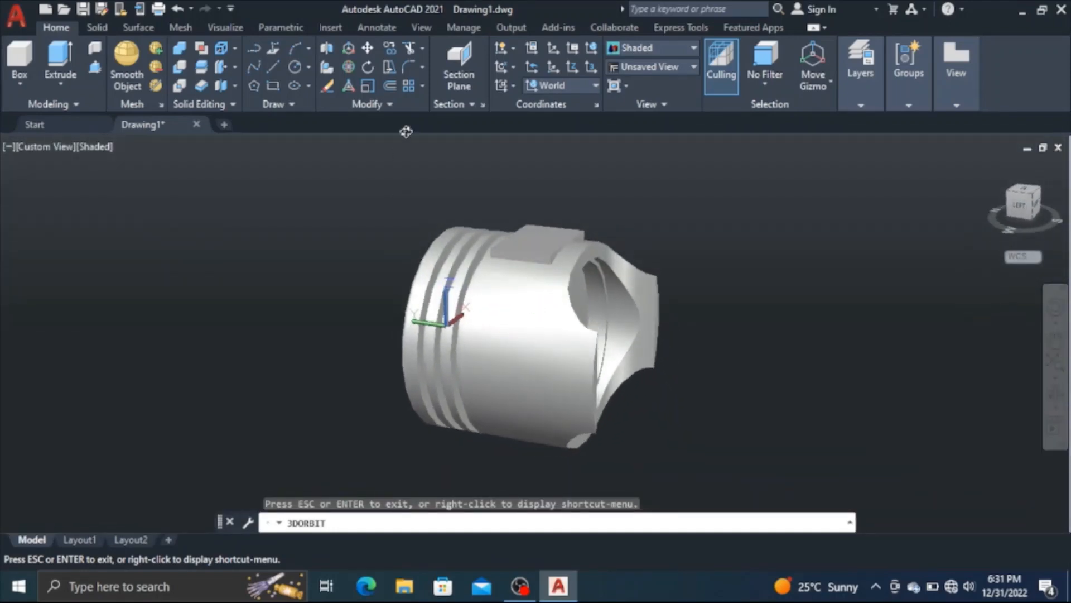
right_click(297, 176)
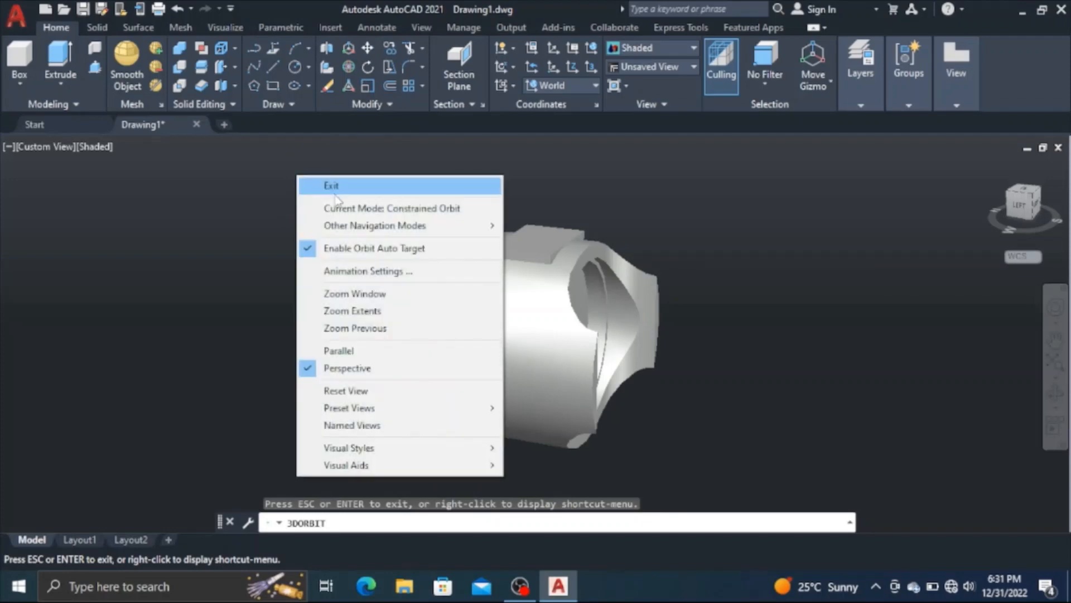
click(326, 182)
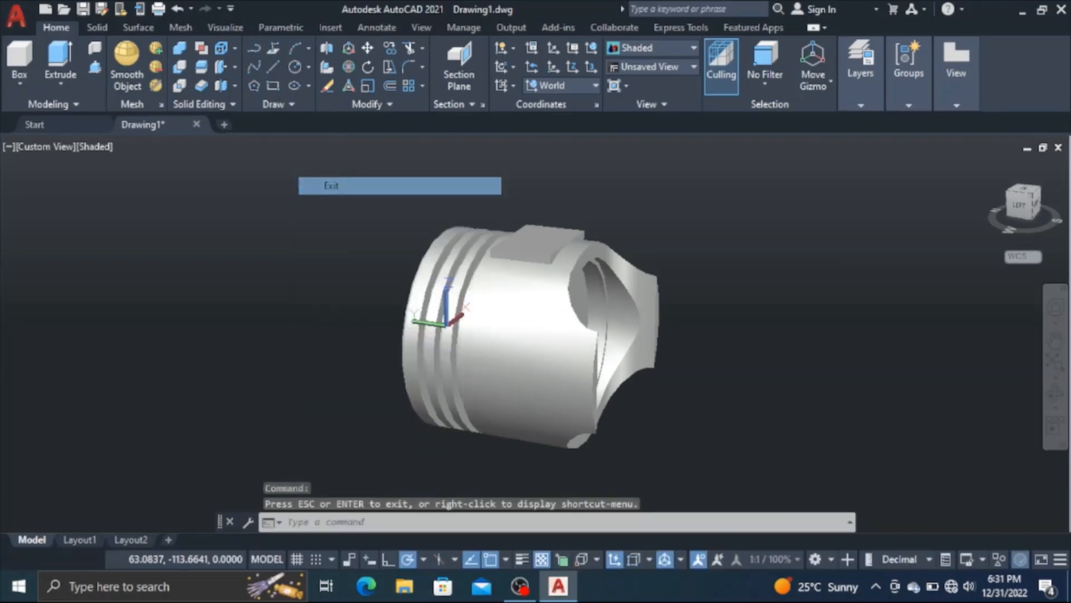
click(329, 51)
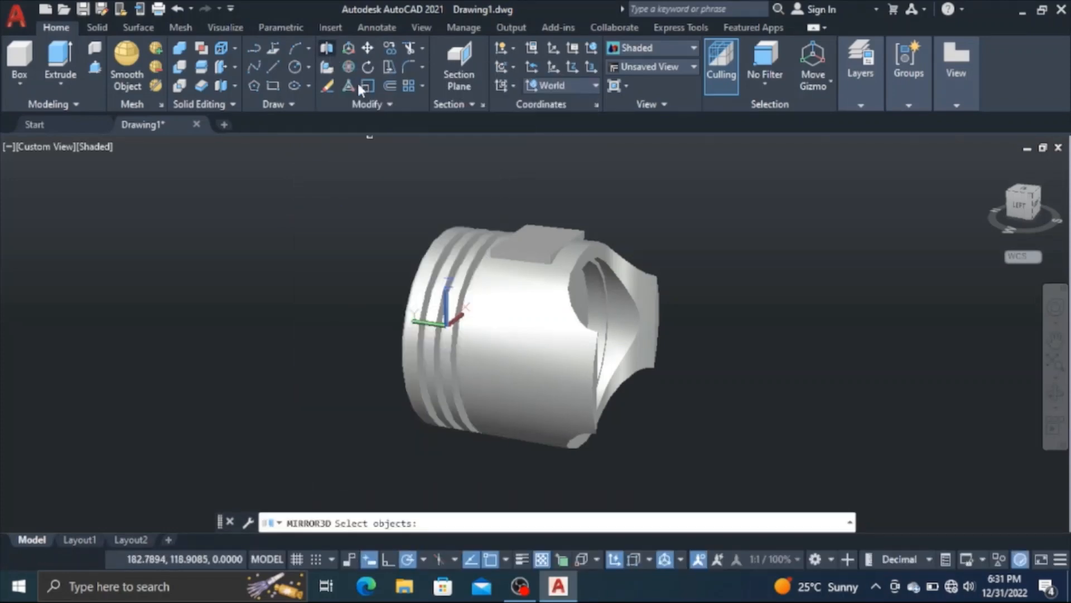
click(521, 245)
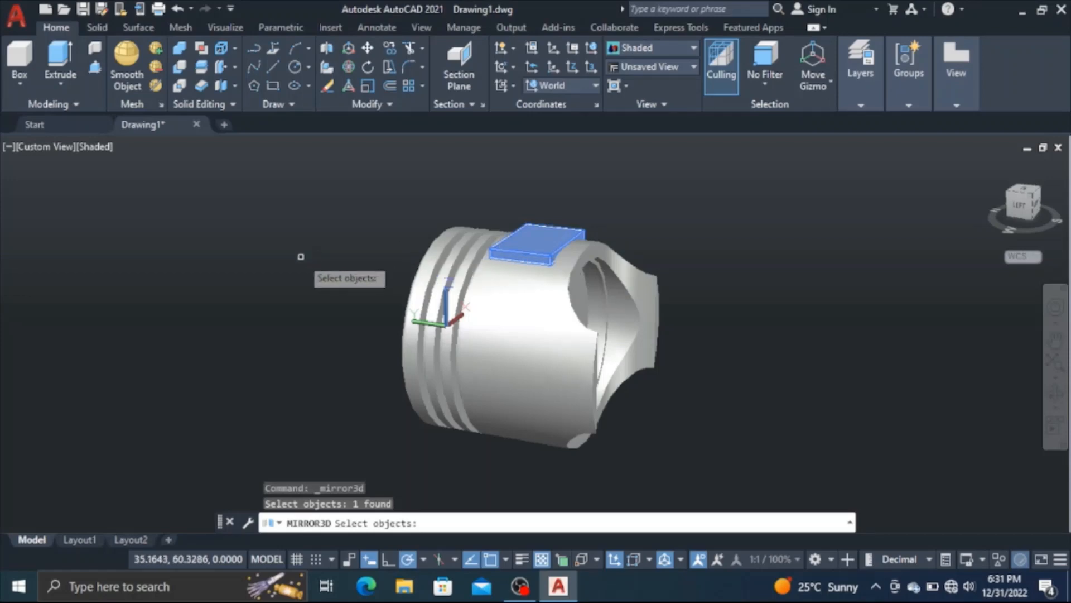
key(Return)
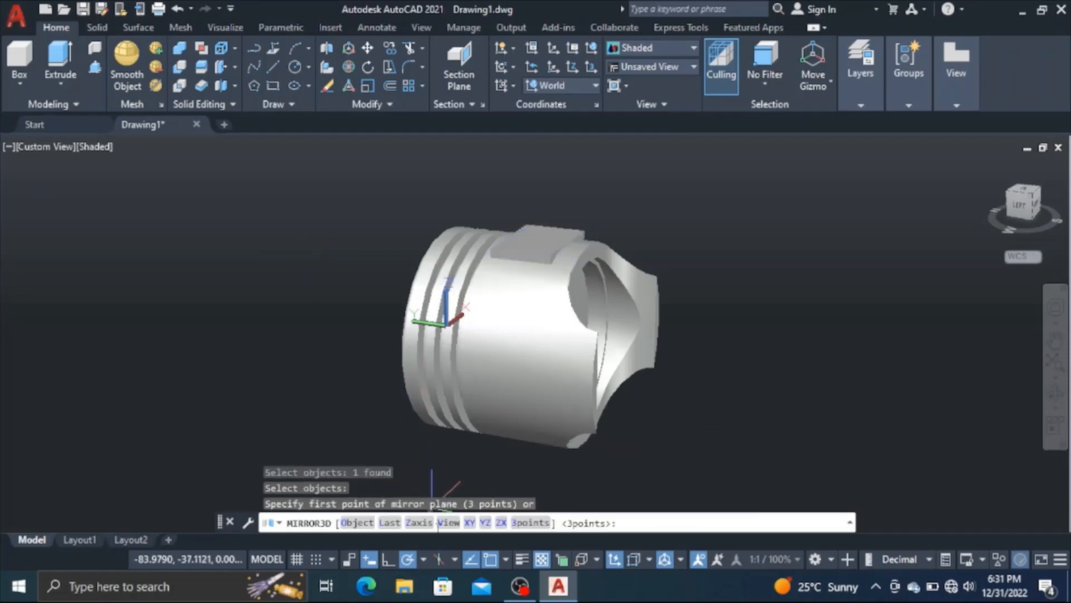
click(470, 523)
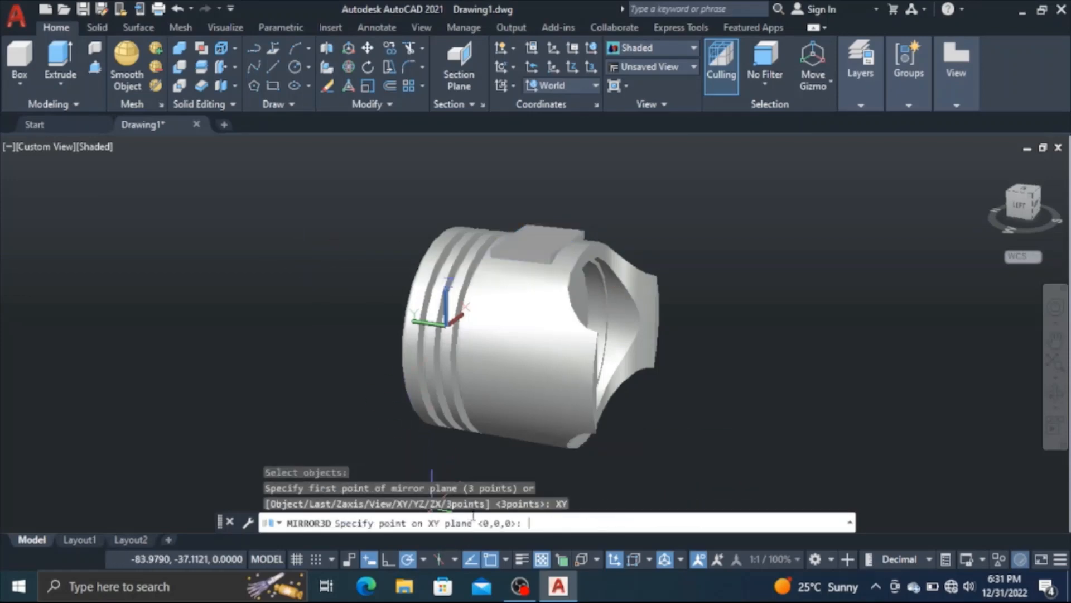
click(456, 468)
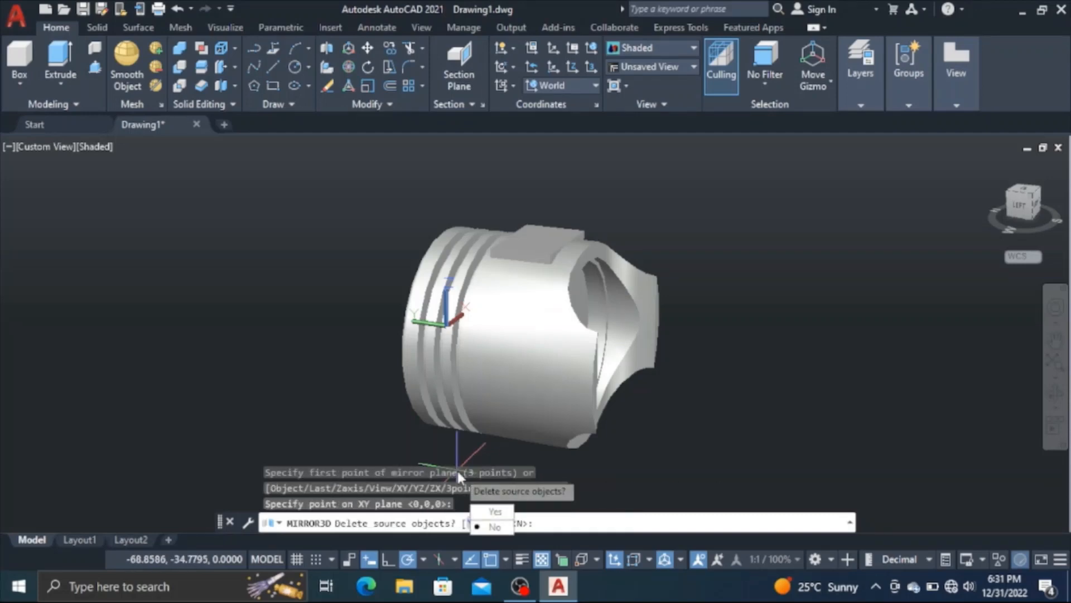
key(Return)
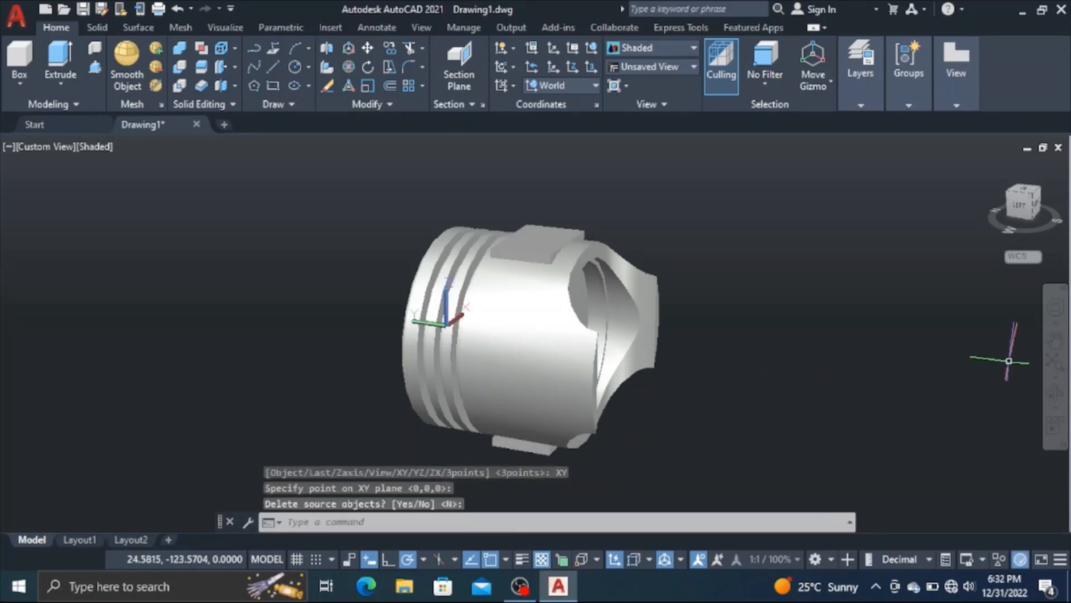
Subtract the two mirrored rectangular slabs from the piston body to cut the flat recesses on opposite sides
click(1056, 392)
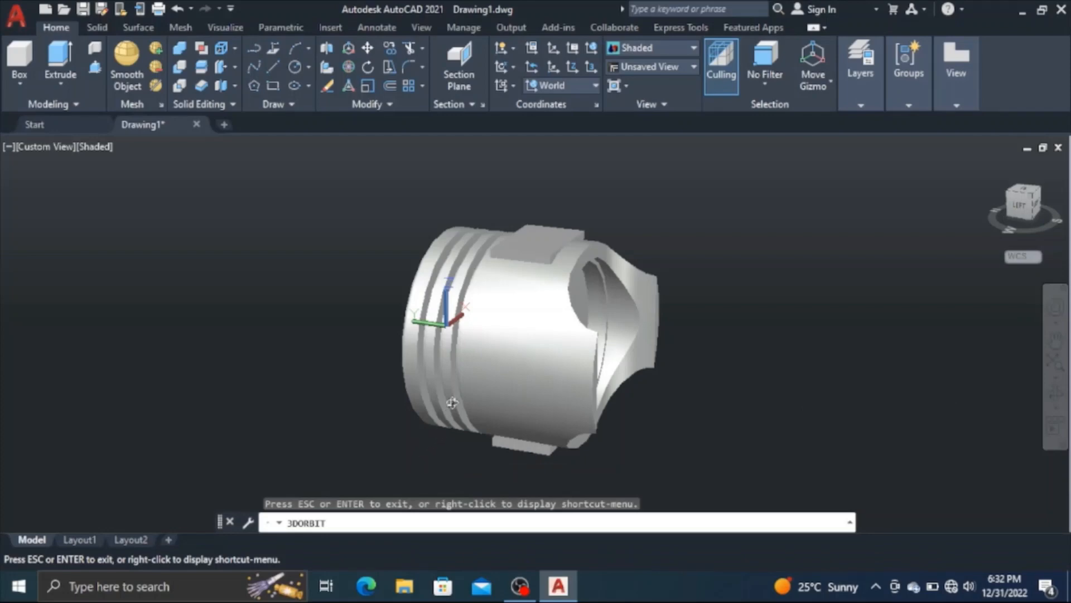
drag(452, 402, 419, 362)
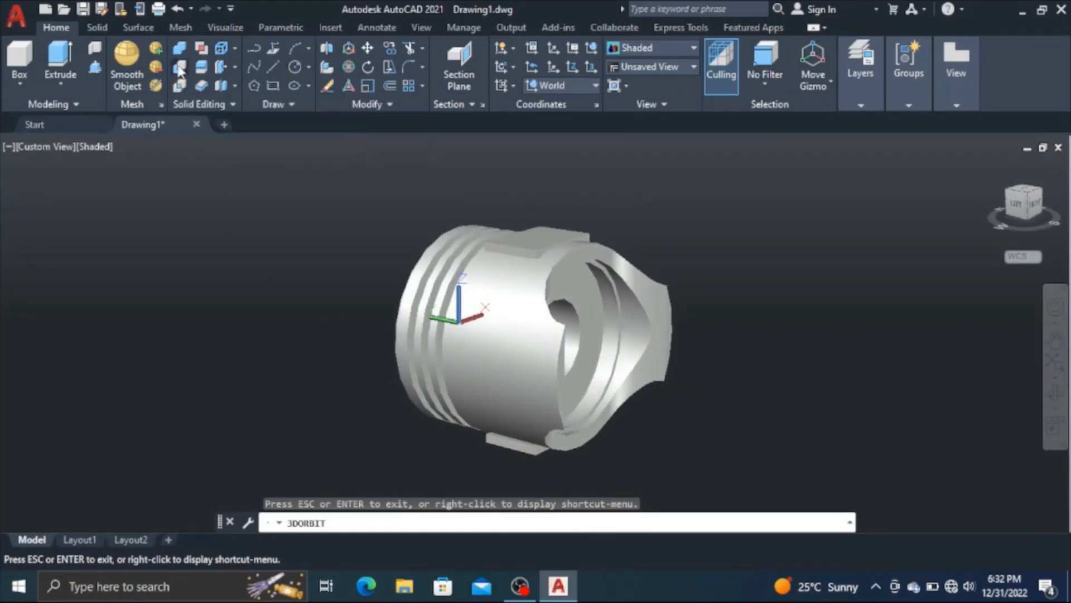
click(179, 69)
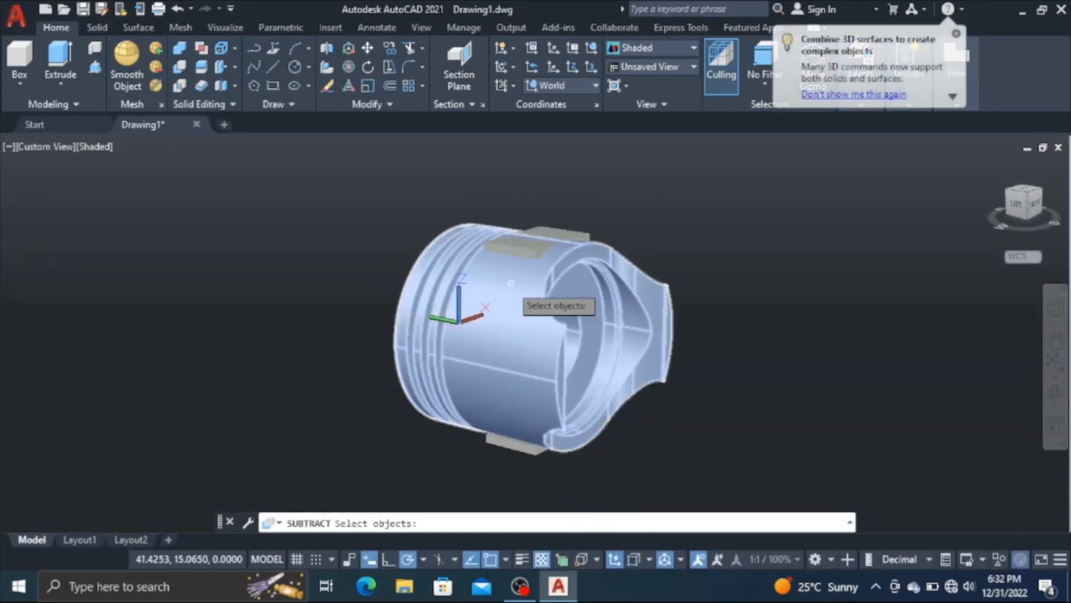
click(458, 297)
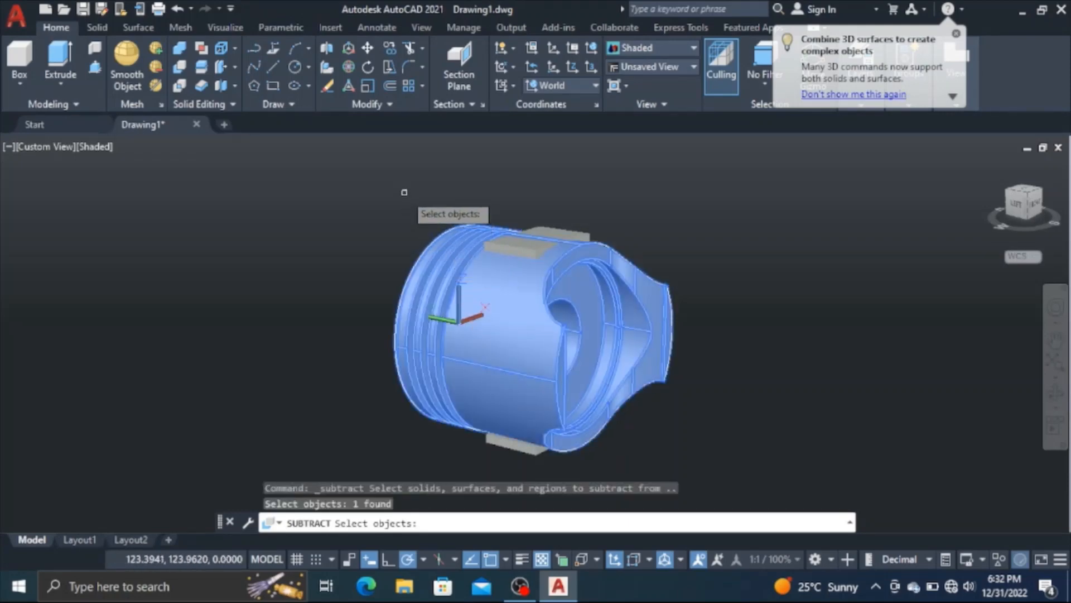
key(Return)
click(537, 240)
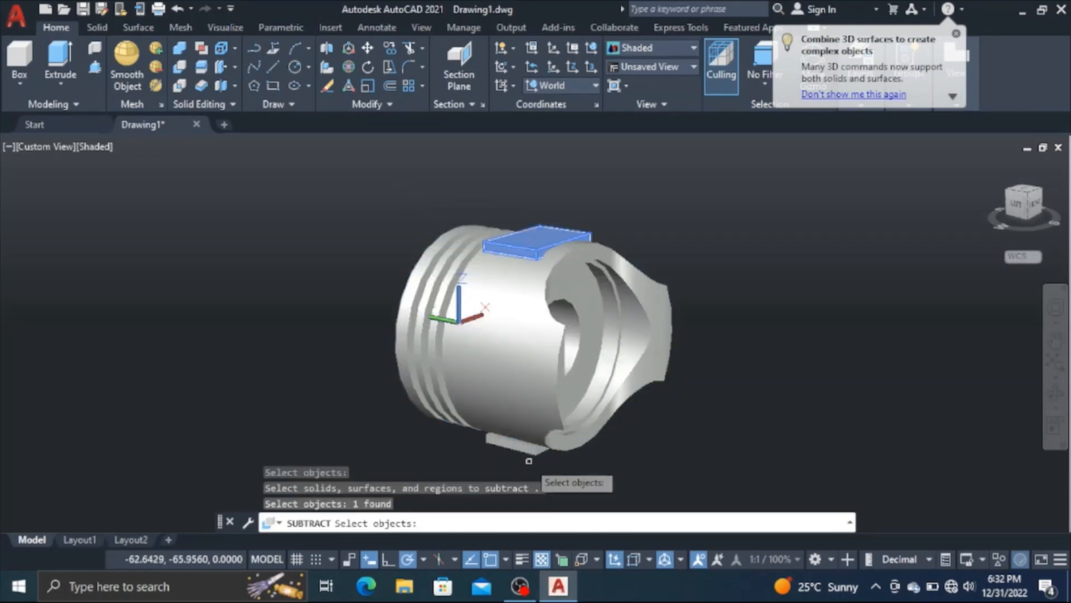
click(511, 445)
key(Return)
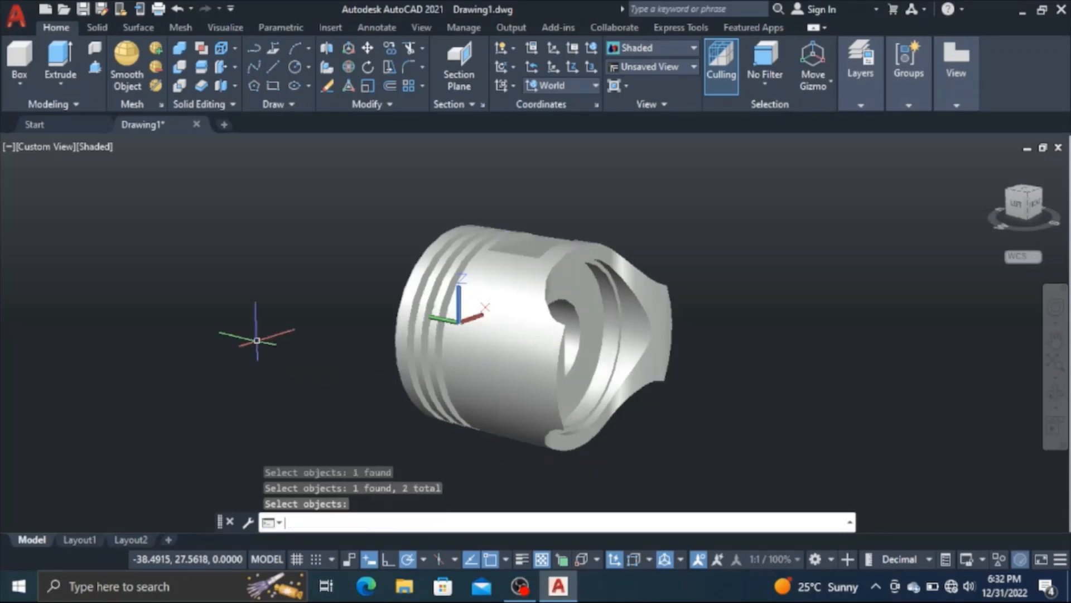
Set the view to Top with parallel projection so the flat recess on the skirt is seen face-on
click(1056, 396)
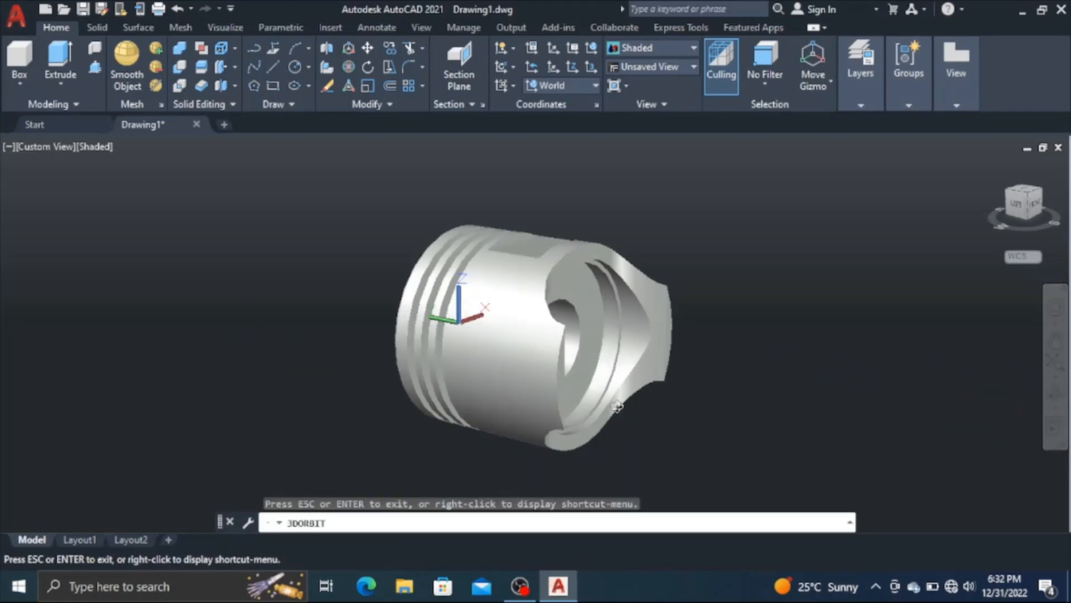
drag(586, 370, 492, 372)
drag(617, 297, 701, 286)
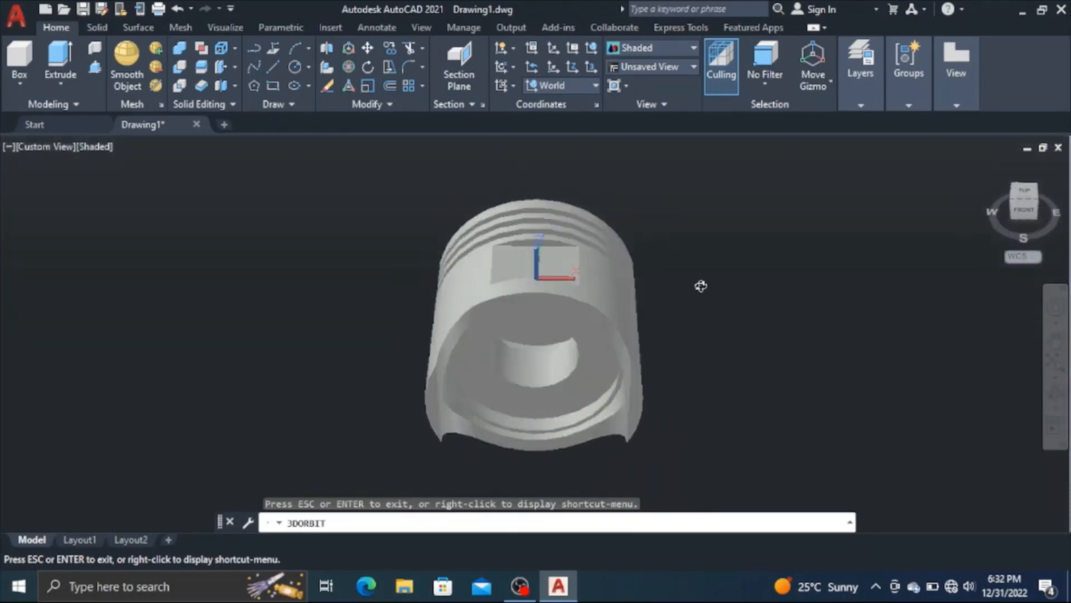
right_click(932, 272)
click(950, 281)
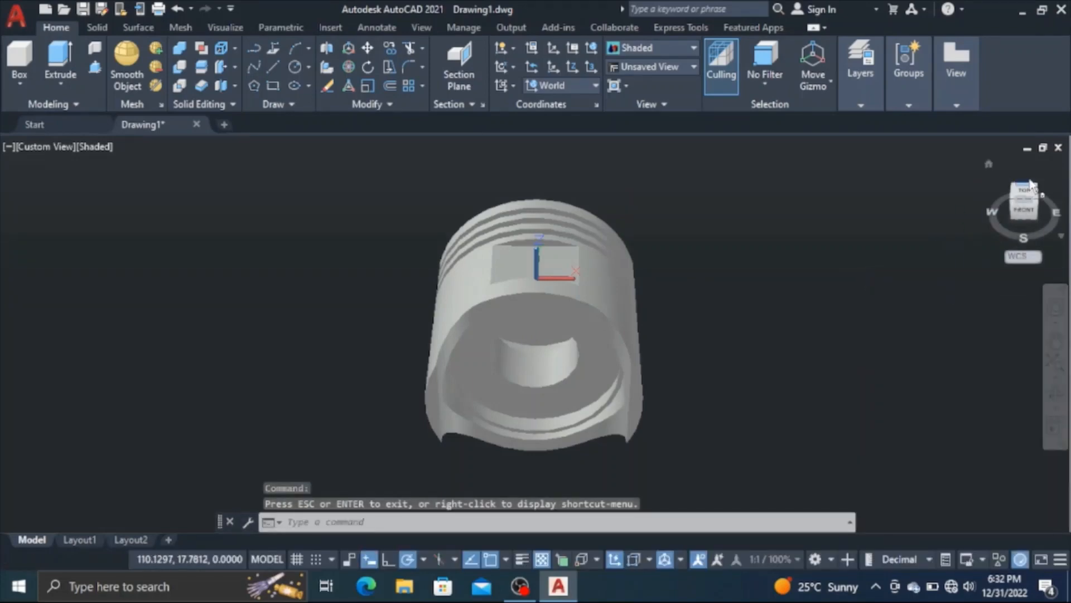
click(1027, 192)
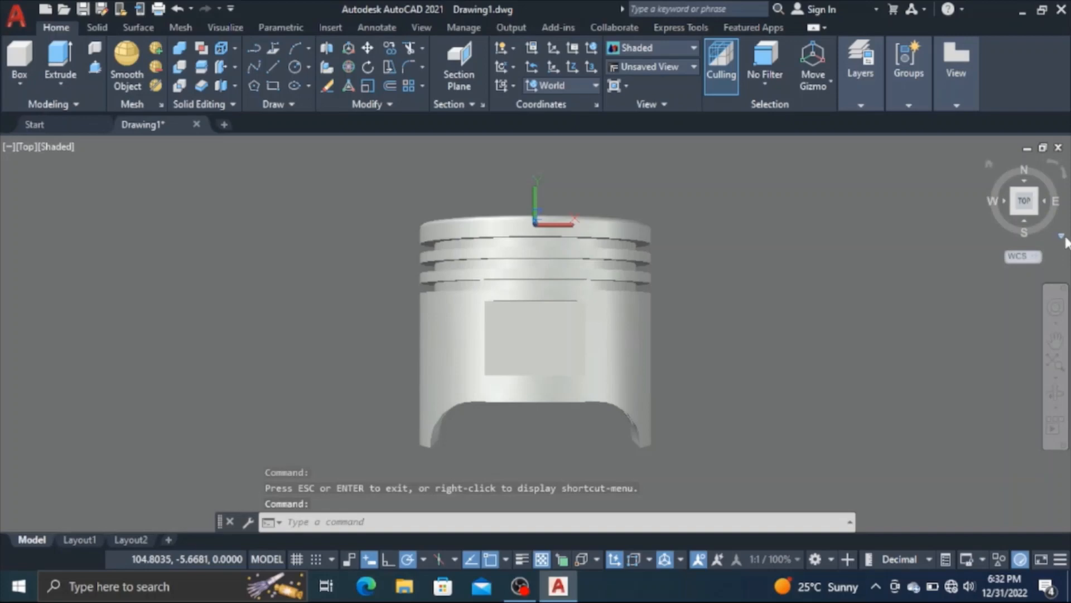
click(1063, 238)
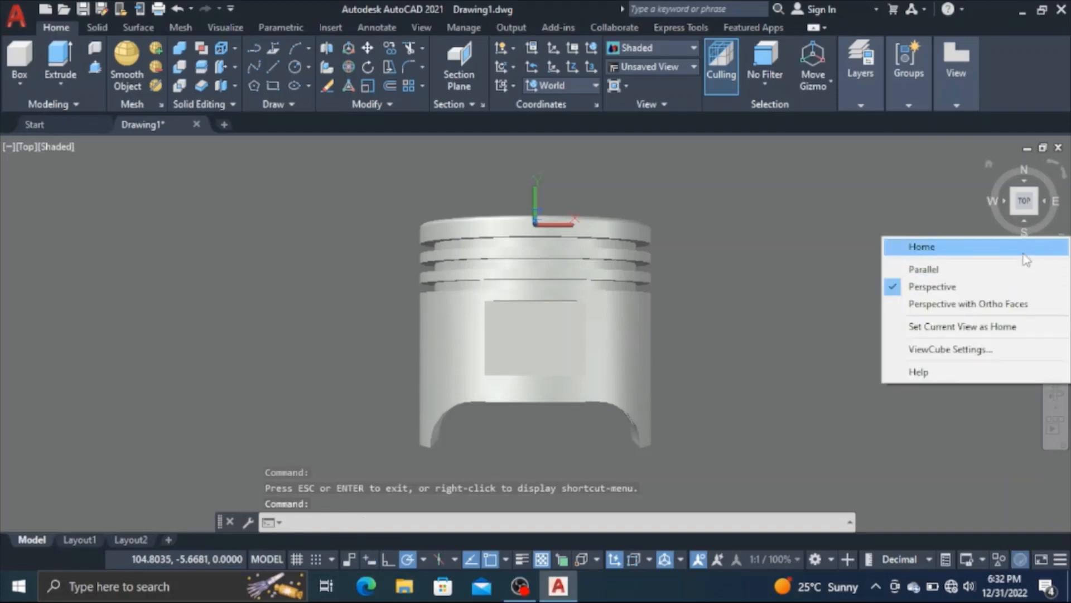
click(1022, 269)
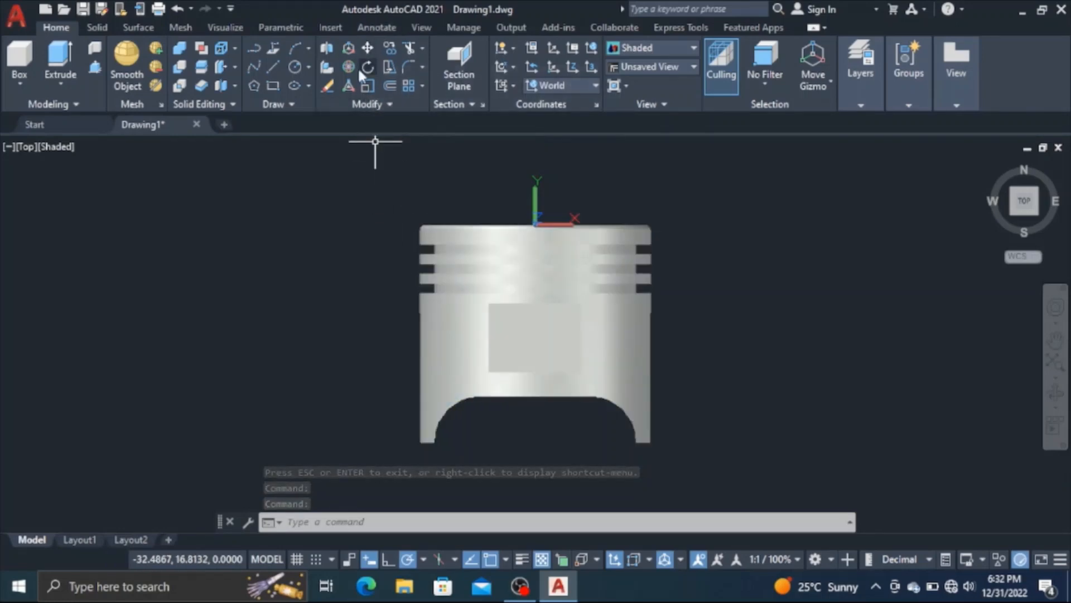
Draw a circle of diameter 10 centered on the rectangular recess face of the piston skirt
click(295, 66)
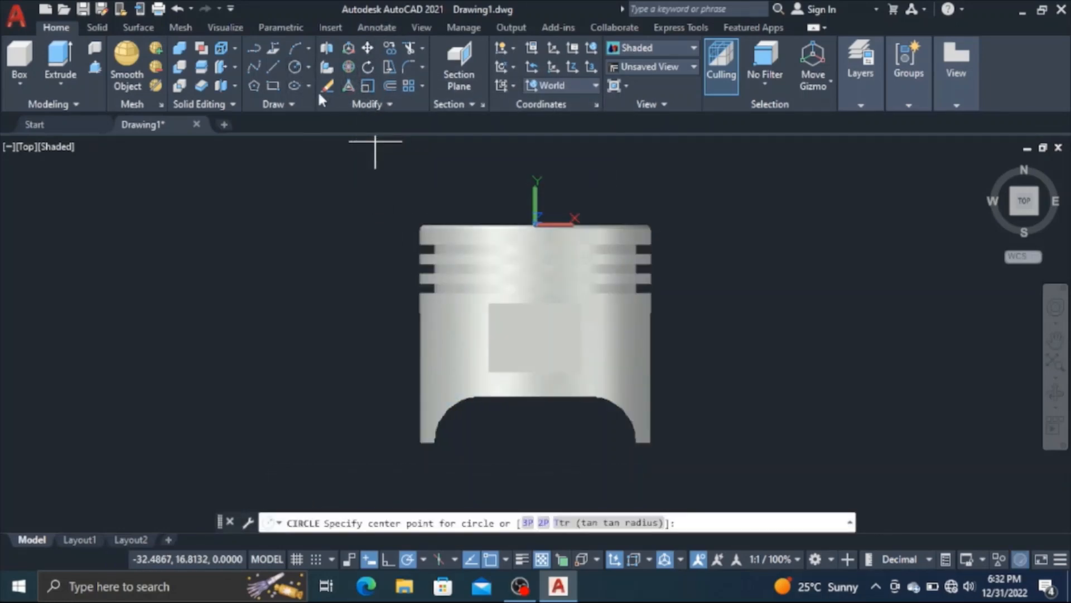
click(534, 335)
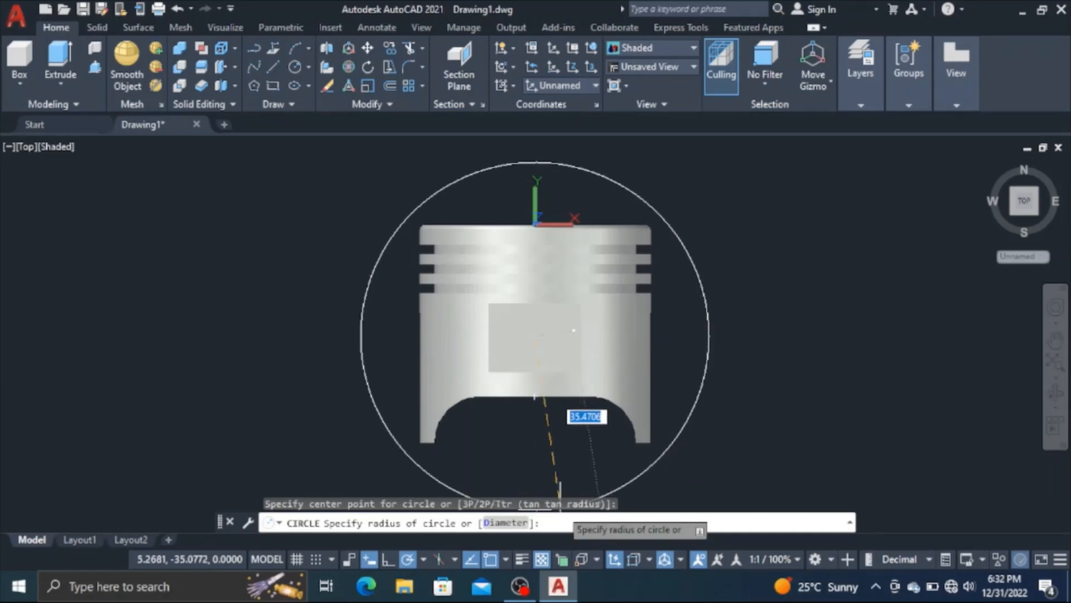
text(d)
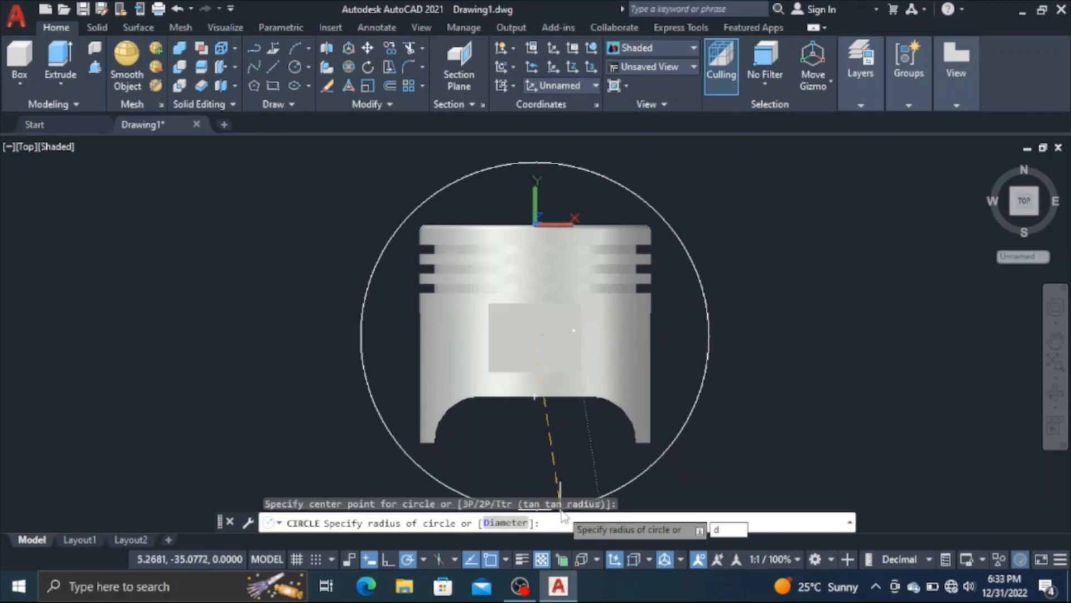
key(Return)
text(10)
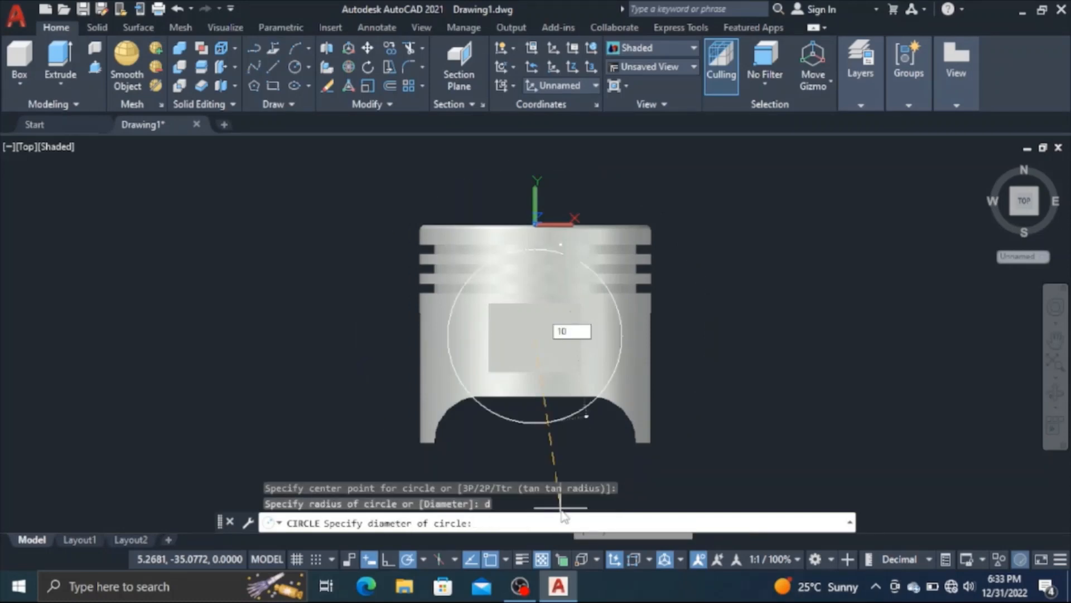
key(Return)
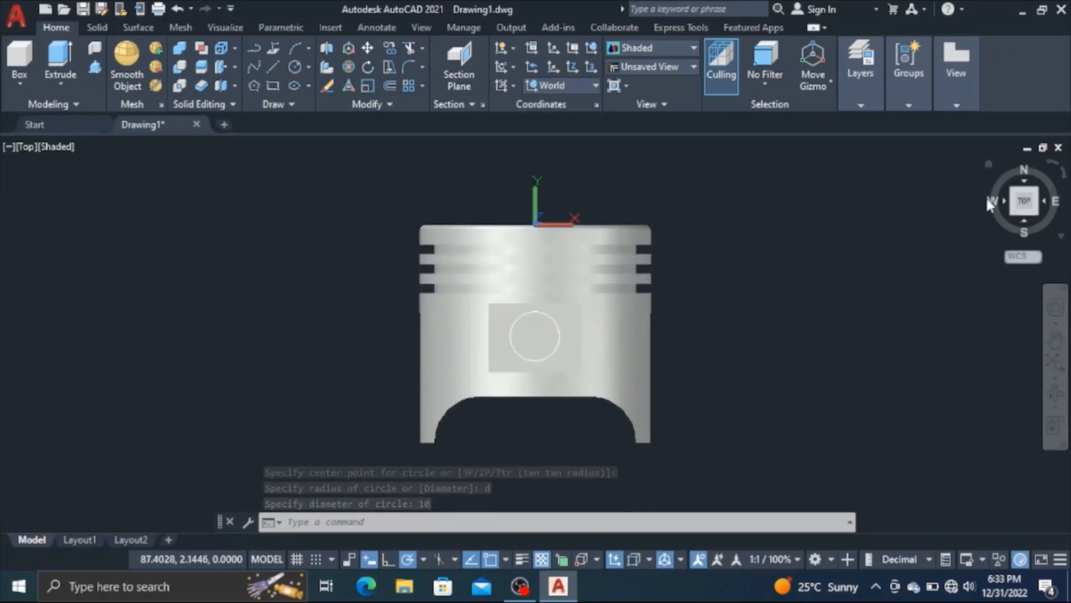
Presspull the circular area on the recess about 80 units down through both walls of the piston to cut the pin hole
click(989, 164)
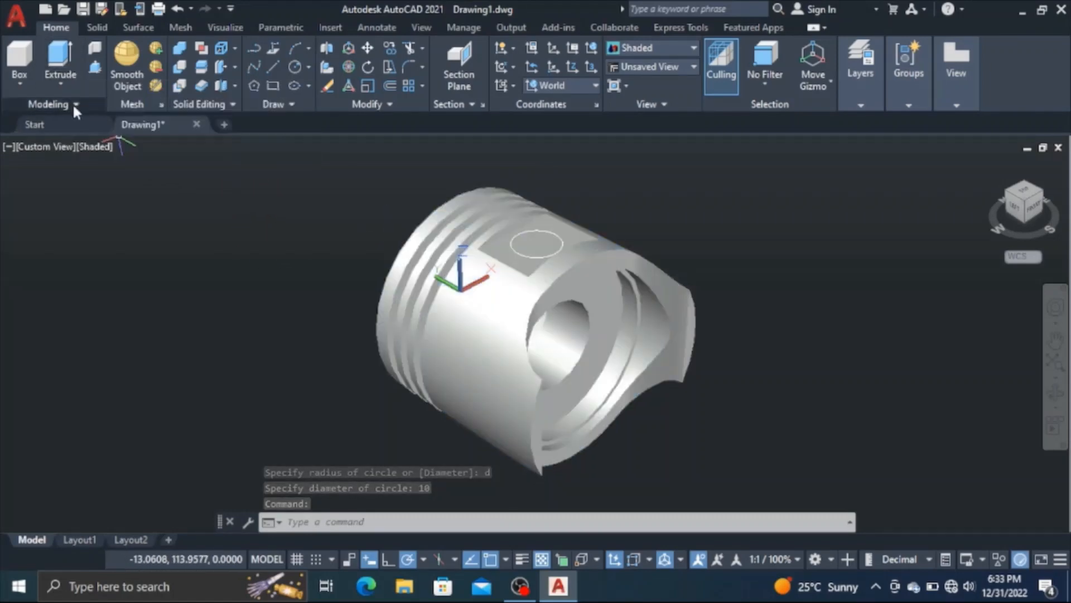
click(96, 69)
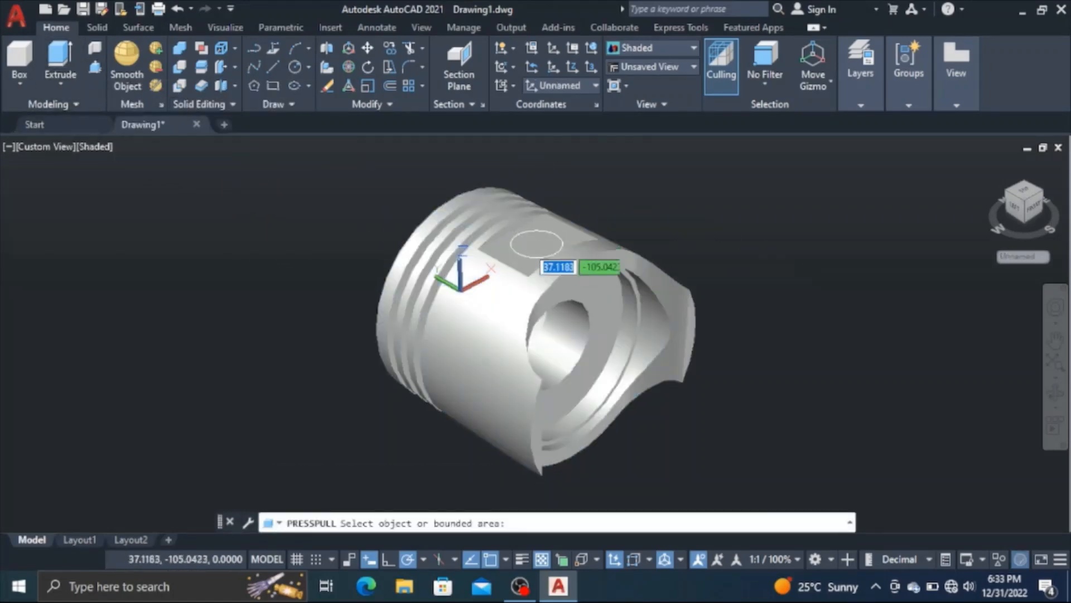
click(534, 246)
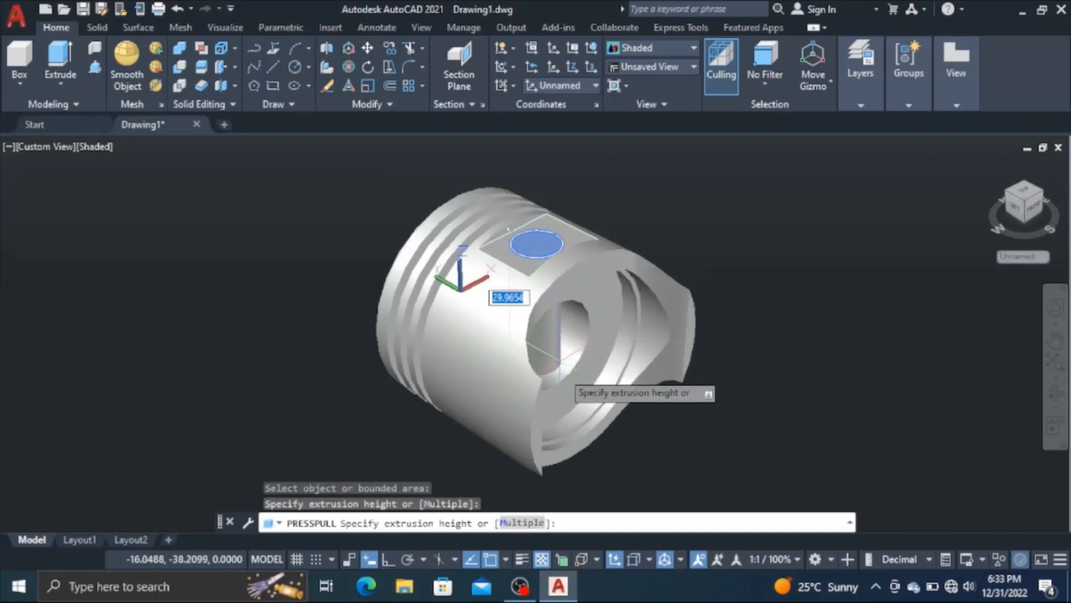
scroll(583, 454, down, 4)
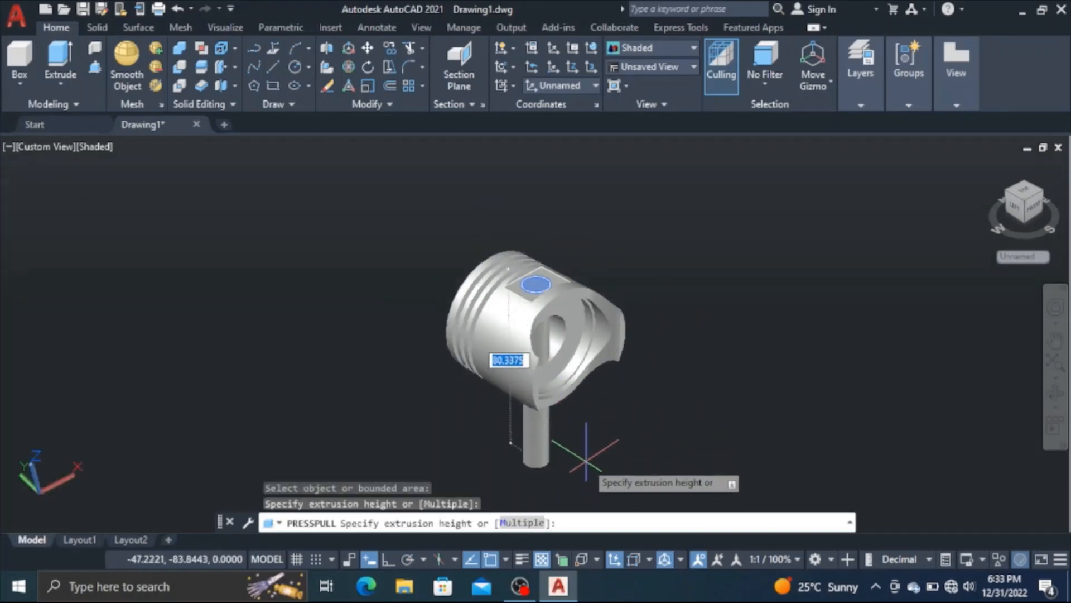
click(585, 452)
scroll(585, 452, up, 5)
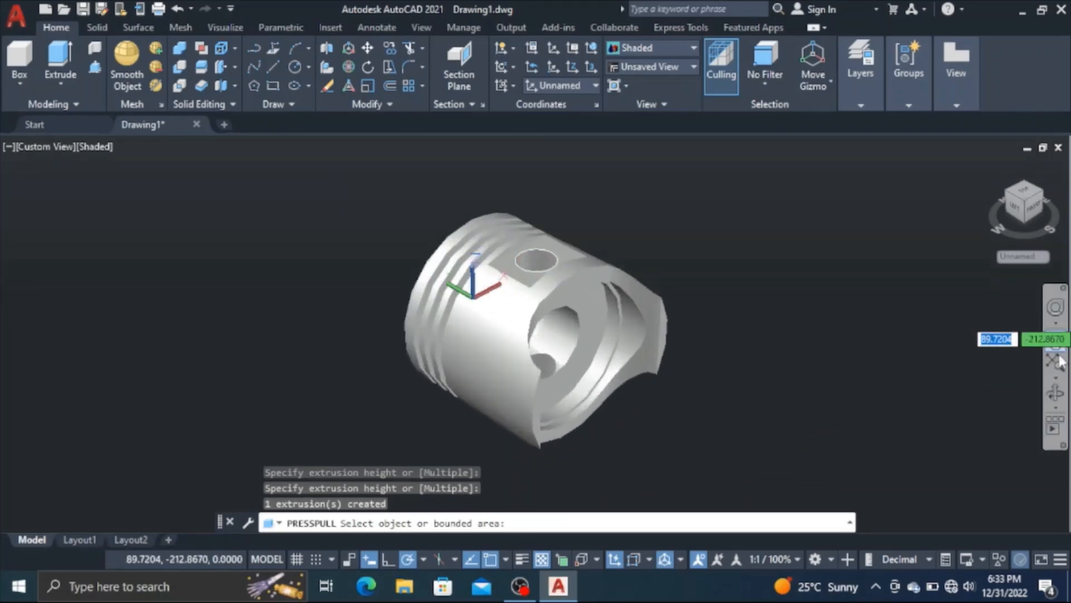
click(1055, 395)
drag(630, 334, 538, 461)
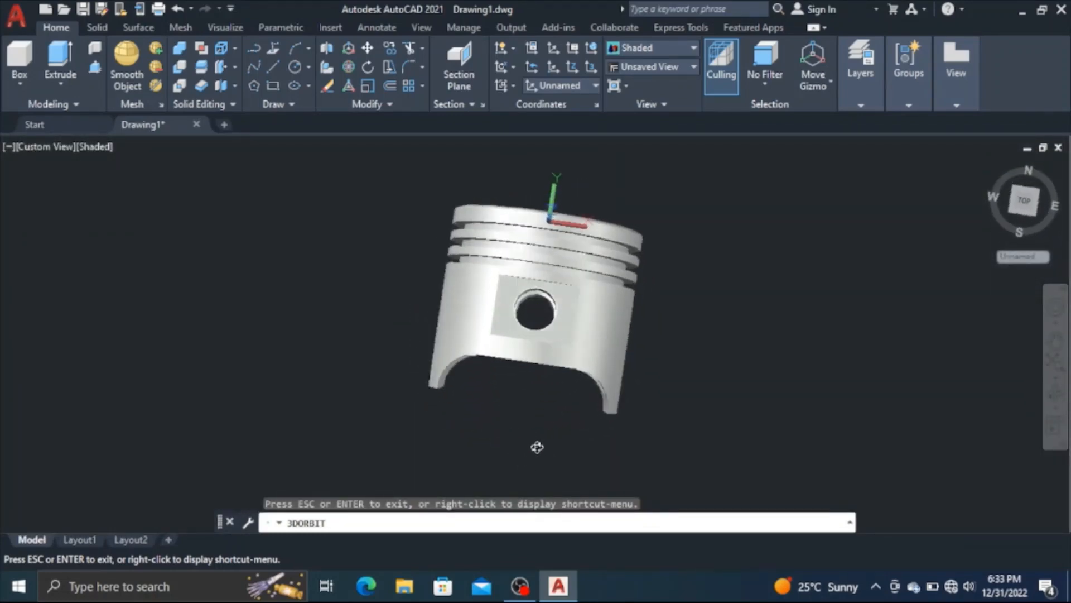